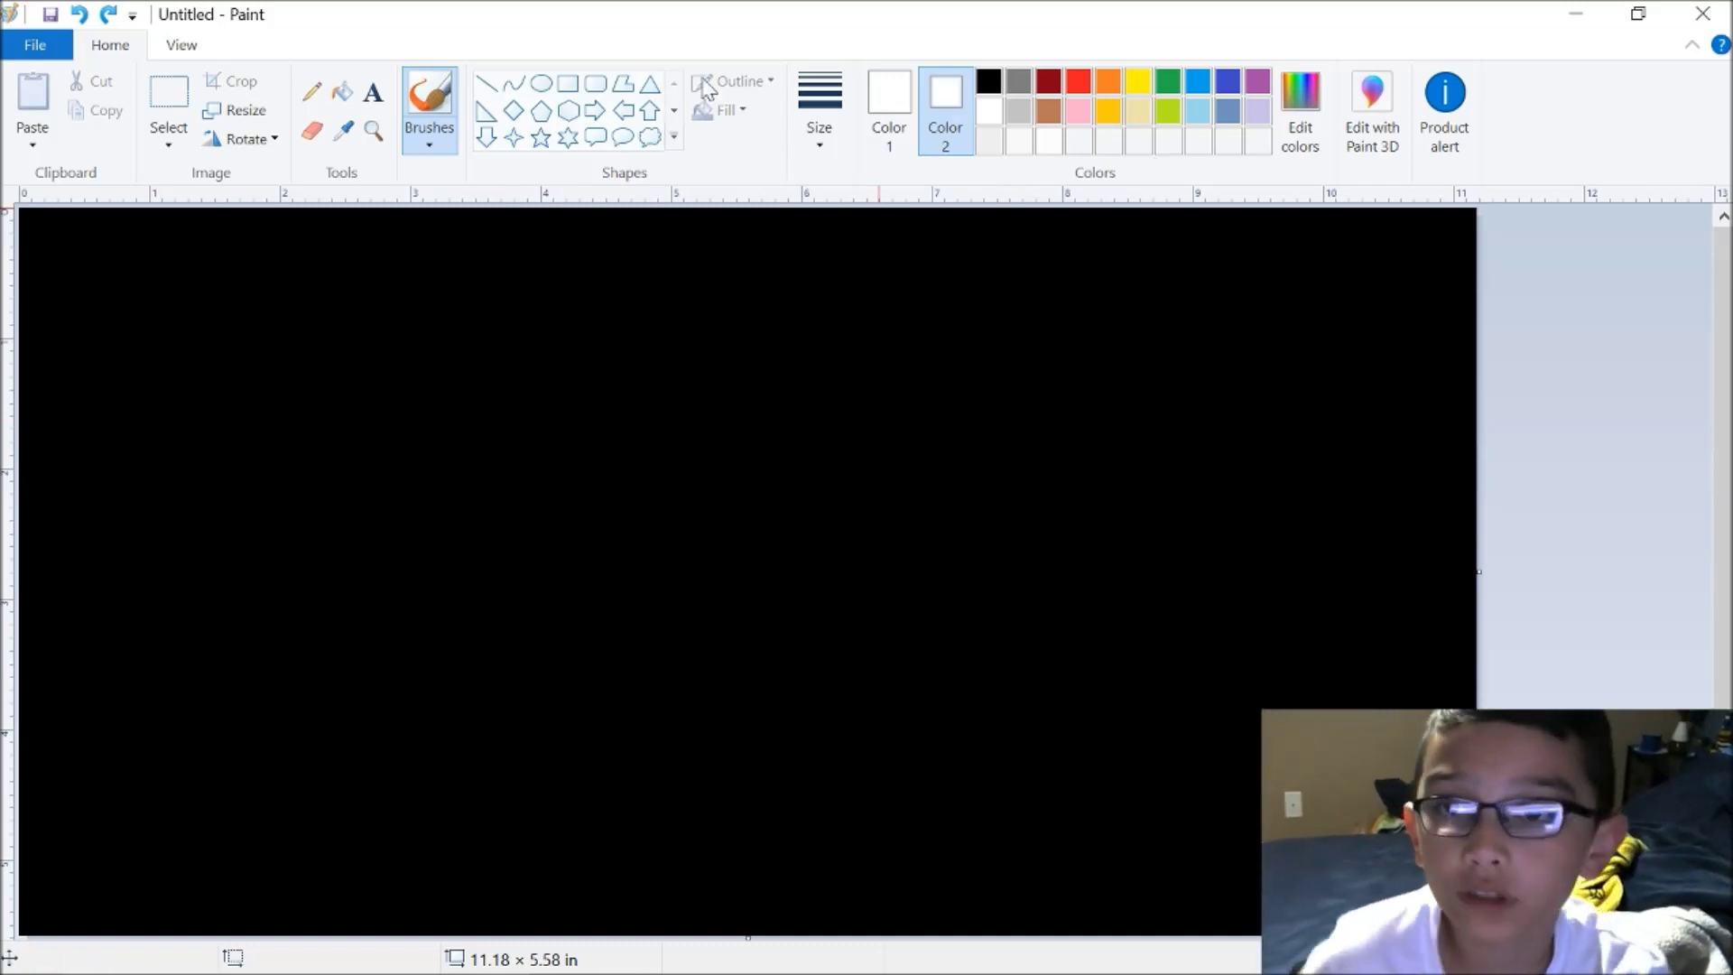
Set up the Oval shape with blue Color 1 and Color 2 and a Solid color fill
click(542, 84)
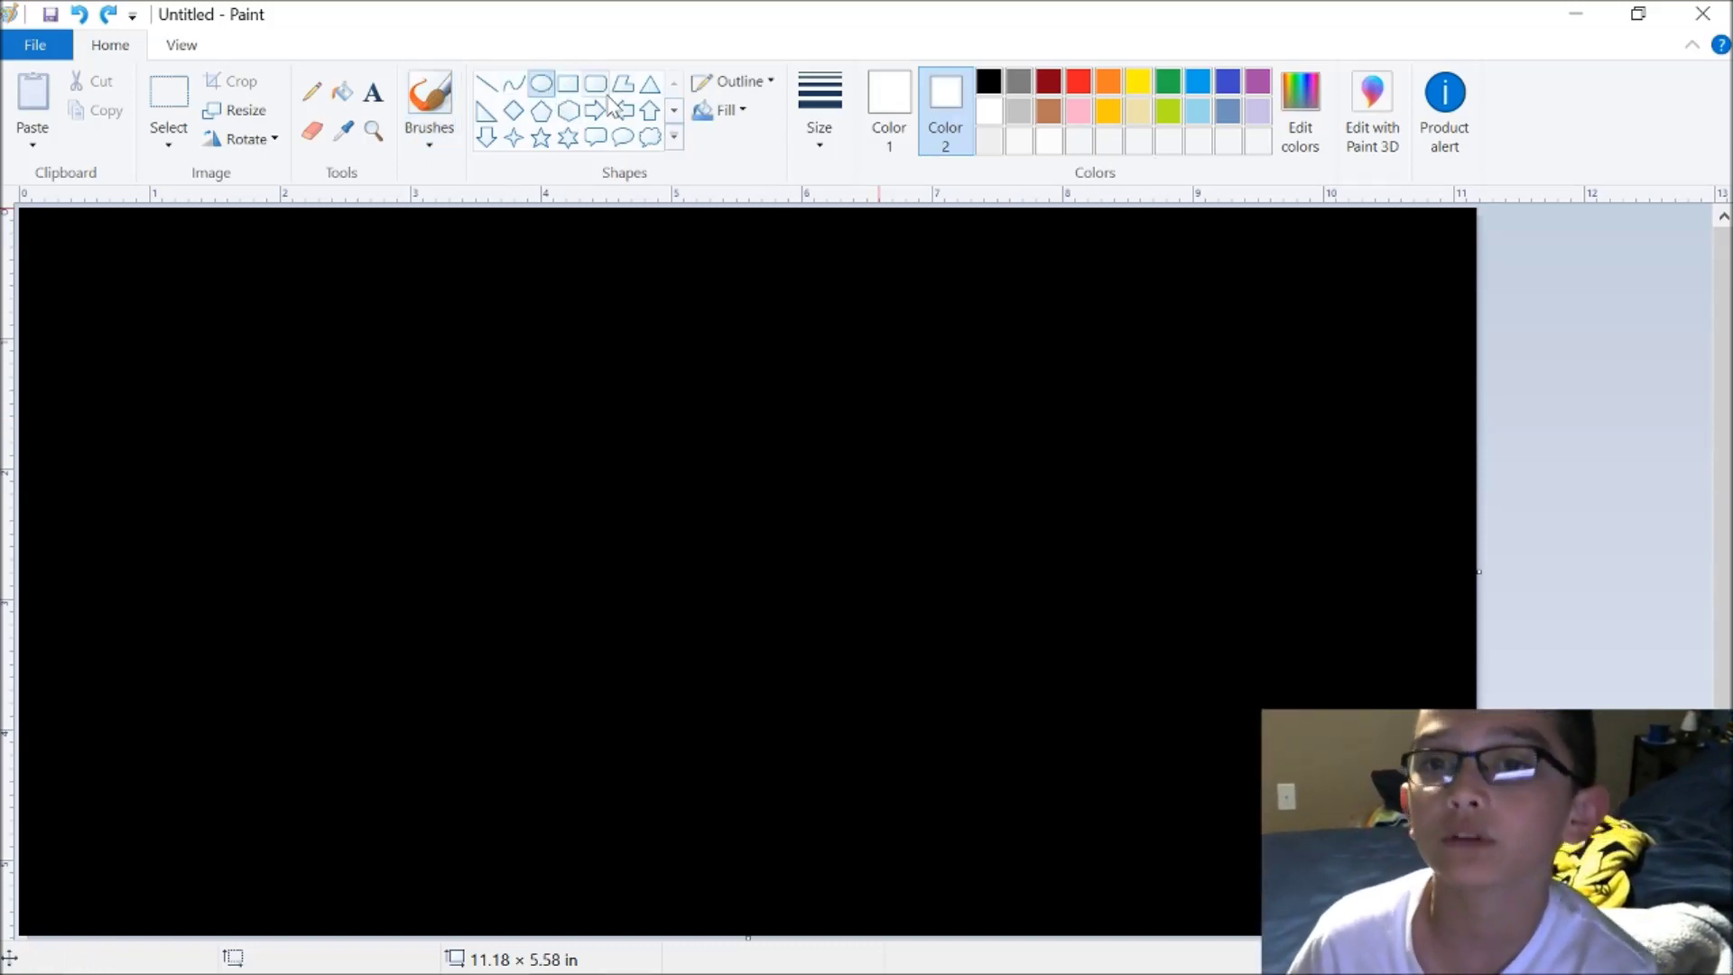
click(890, 98)
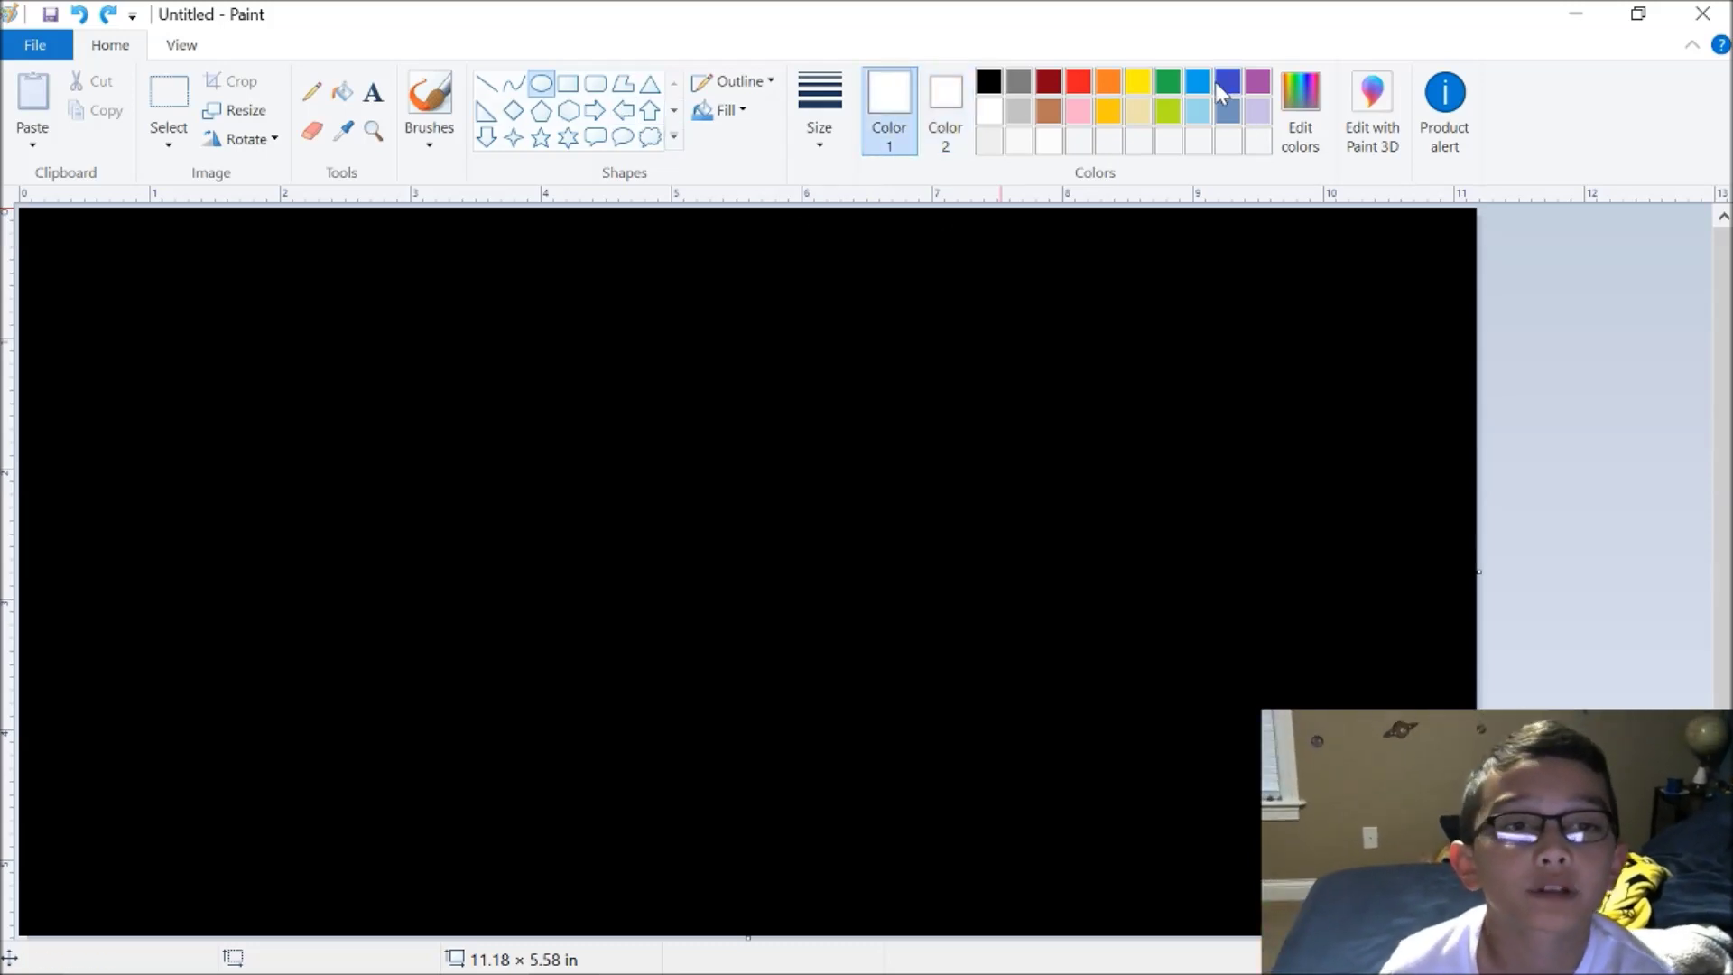
click(1228, 83)
click(945, 104)
click(1228, 82)
click(719, 109)
click(713, 174)
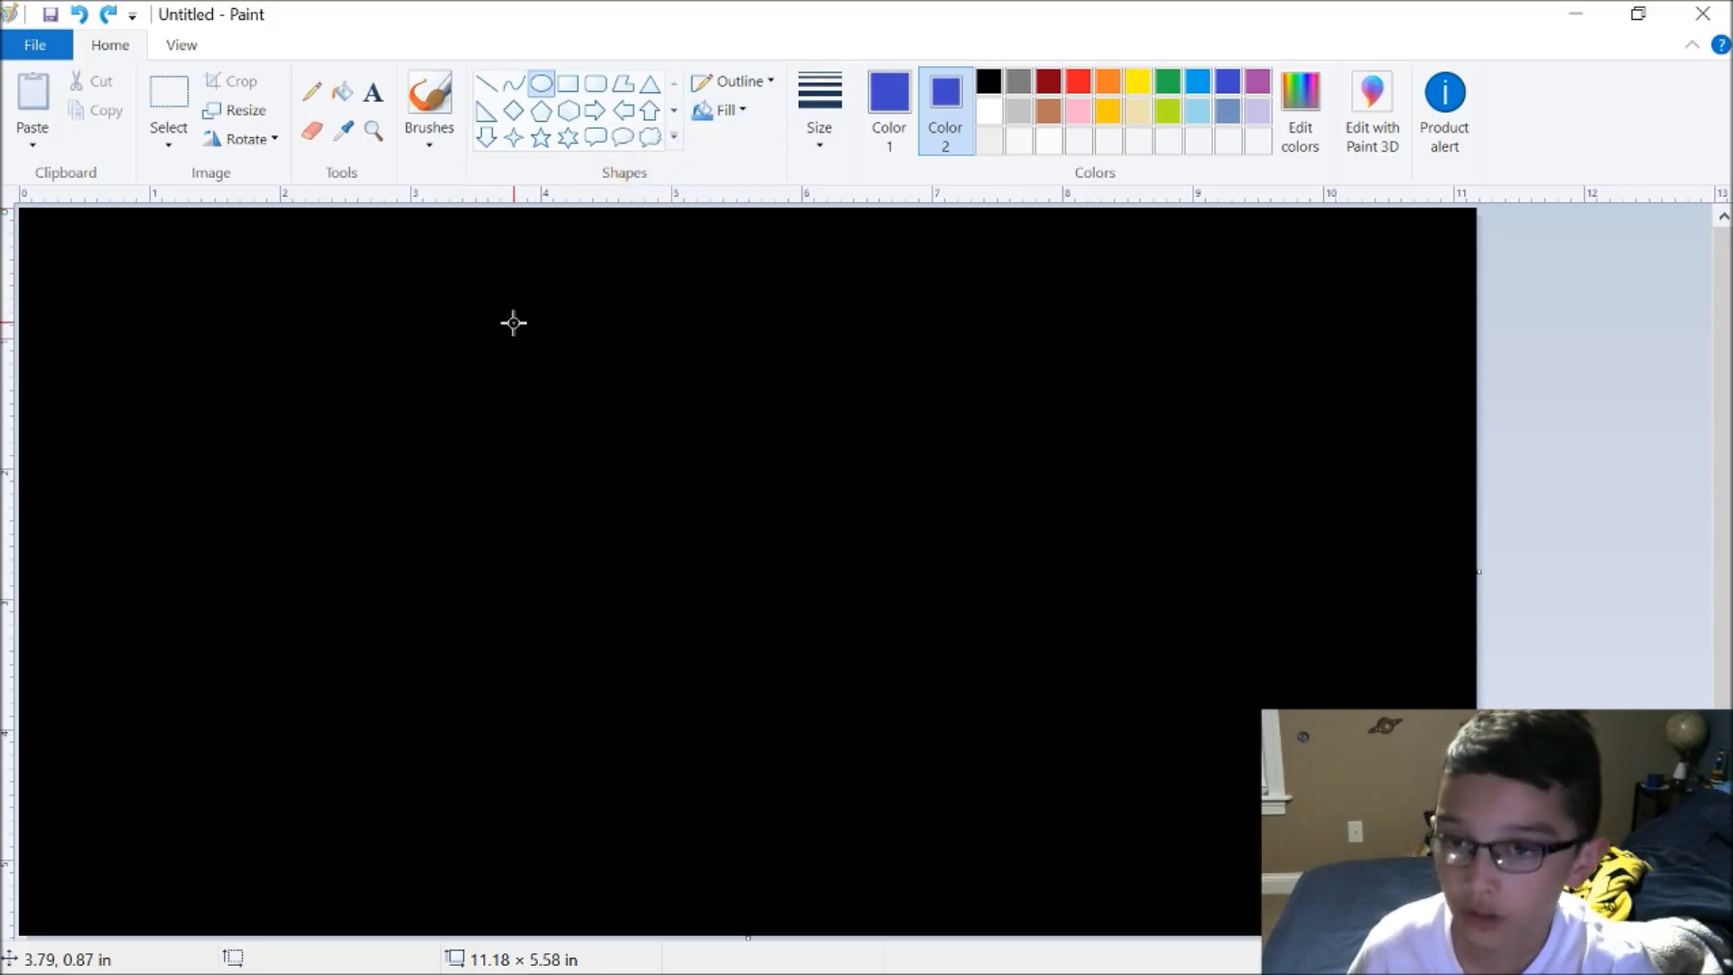
Draw a 4.17 × 4.17 in solid blue circle and nudge it to the canvas centre
drag(496, 310, 1031, 860)
drag(941, 652, 885, 675)
drag(1133, 645, 1139, 649)
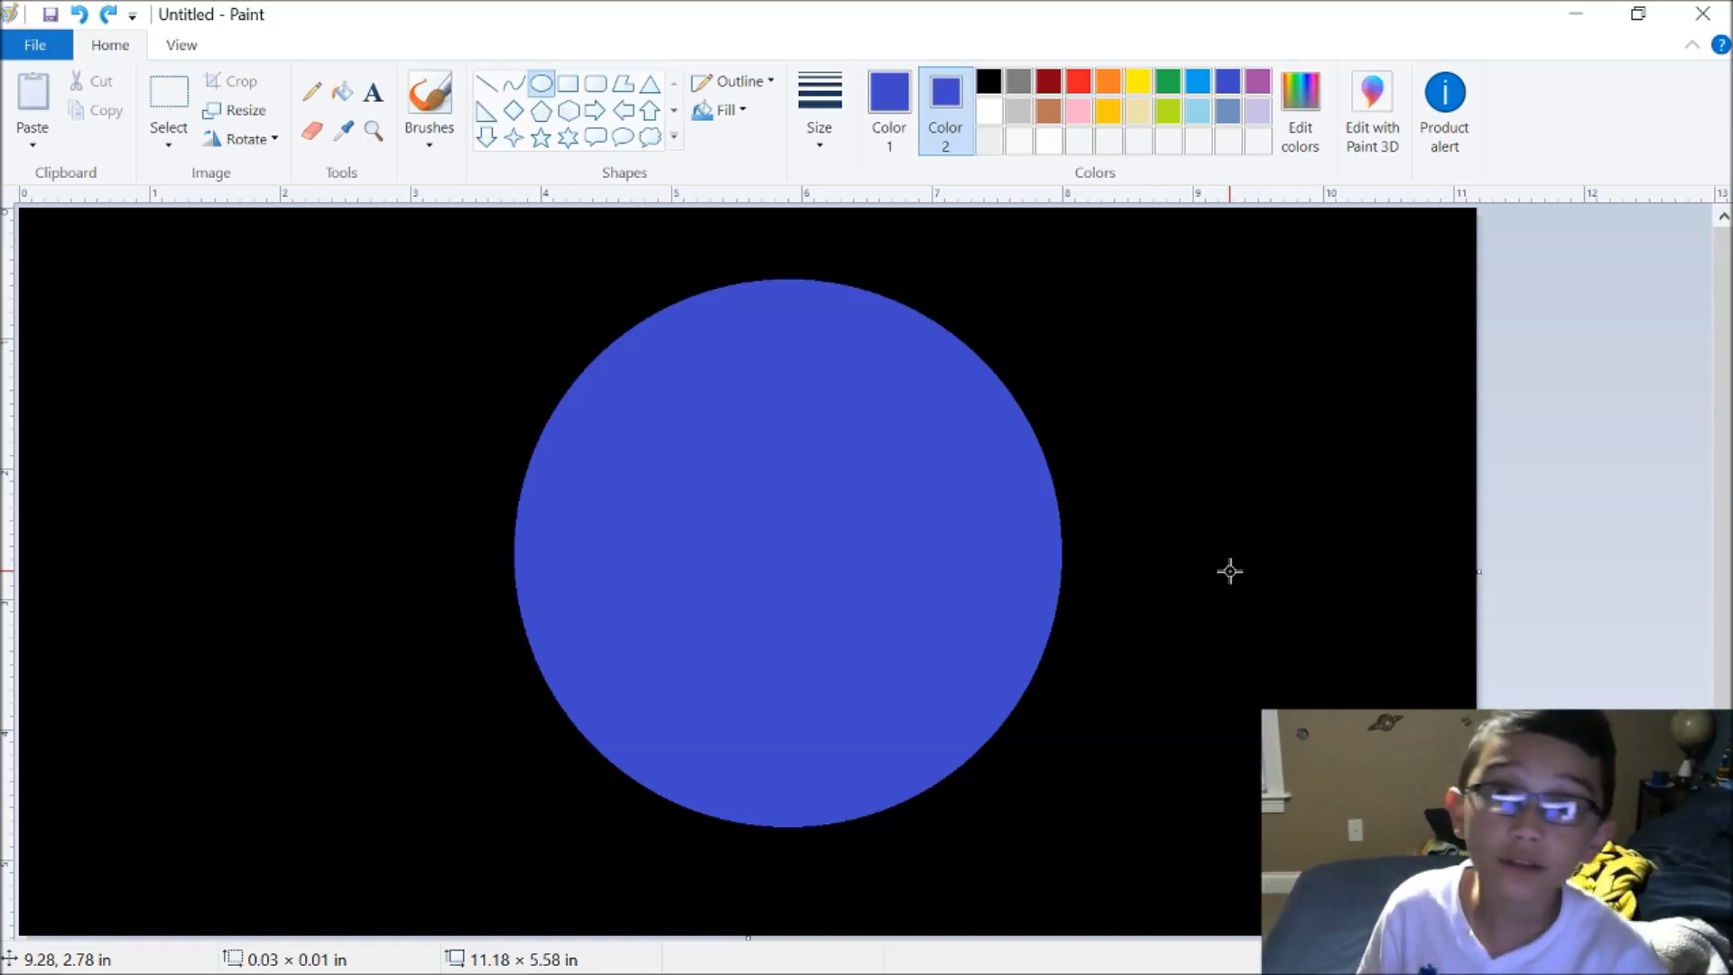
Choose the regular Brush at the thickest size
click(430, 137)
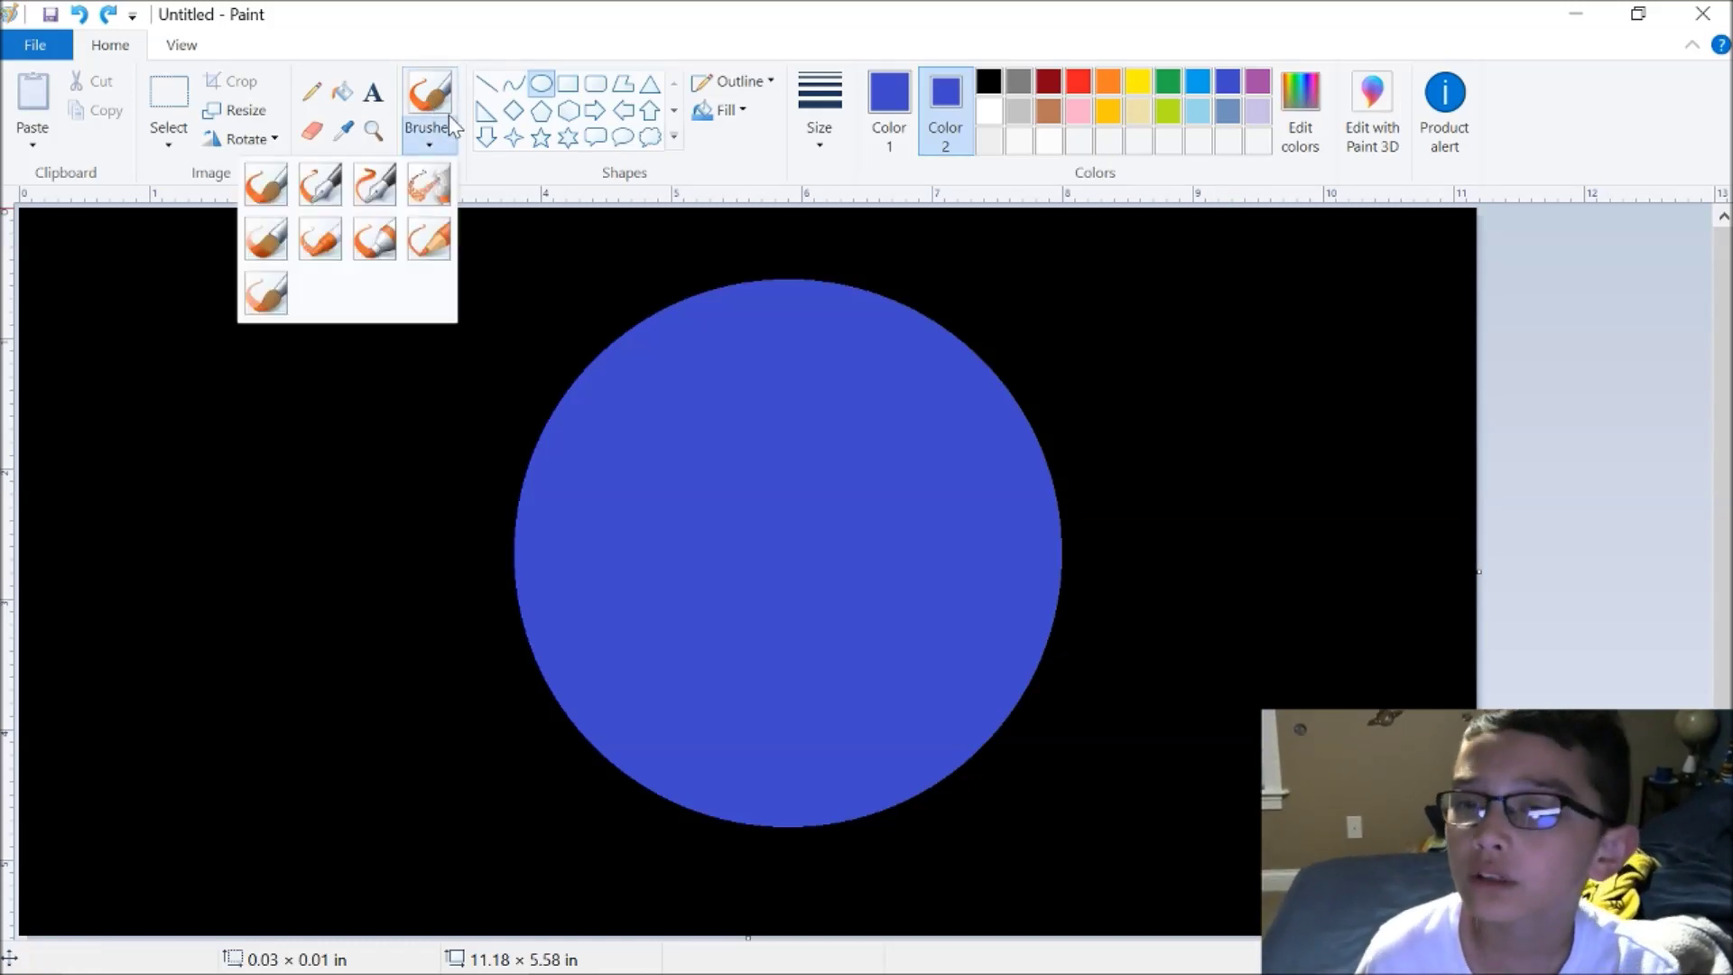
click(265, 184)
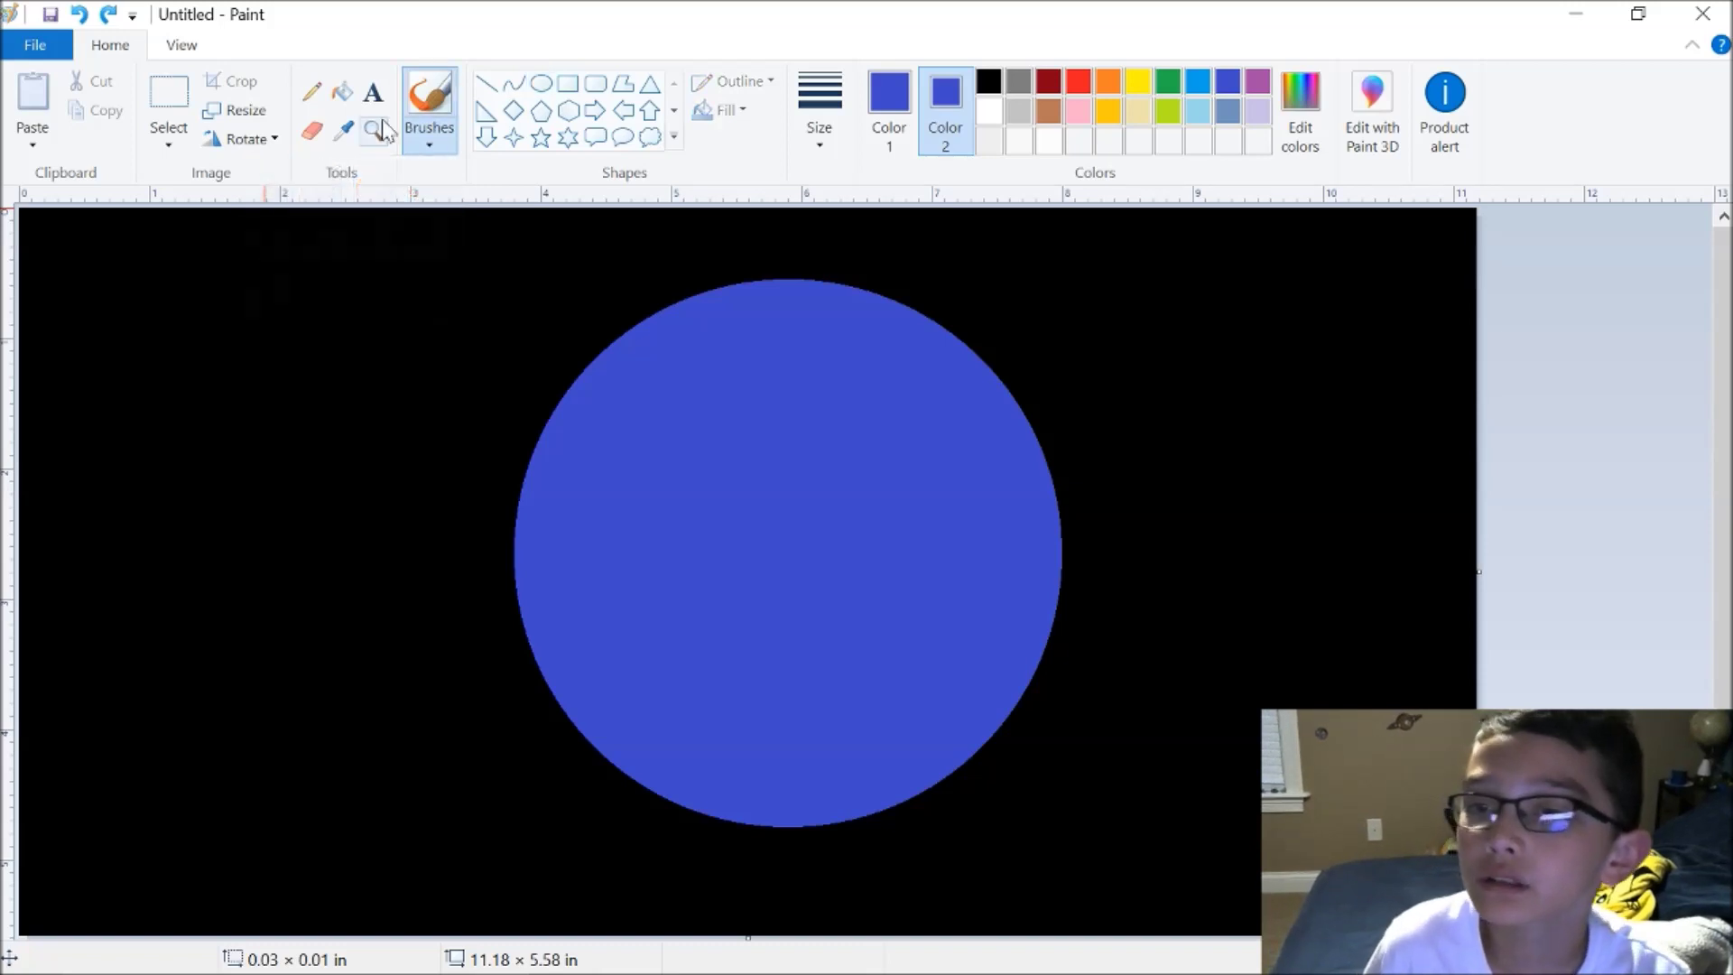
click(822, 140)
click(796, 366)
Mix a darker navy Color 1 (Red 34, Green 41, Blue 130) in Edit Colors
click(911, 137)
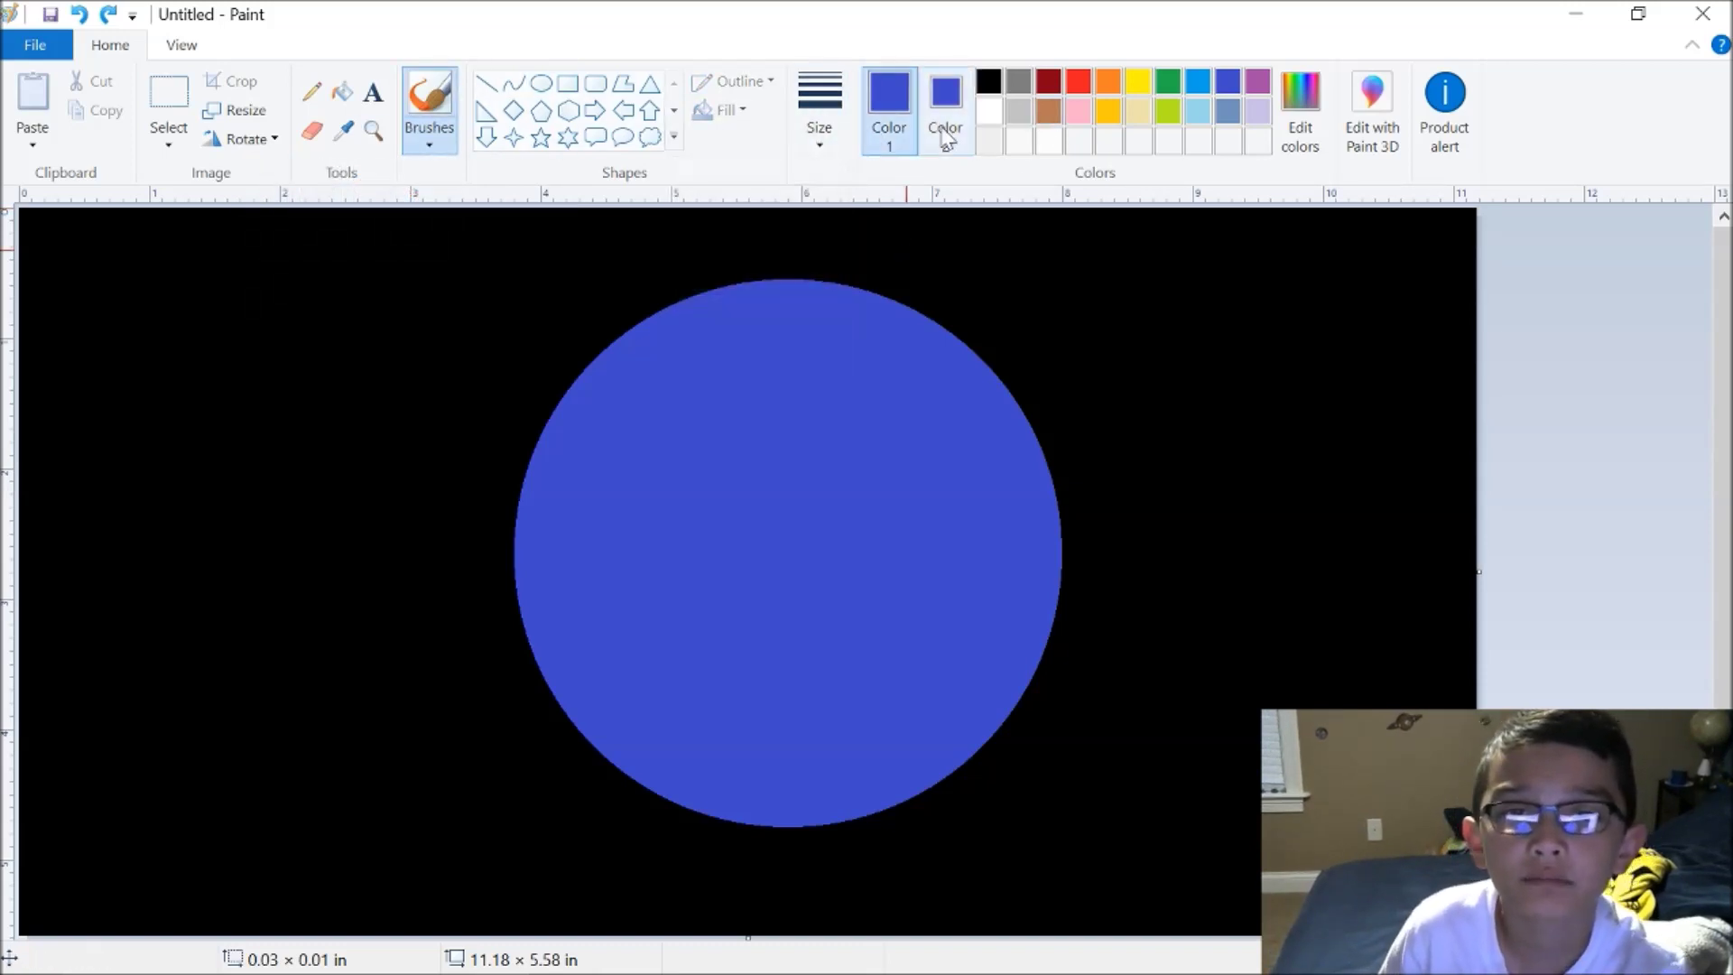
click(1319, 144)
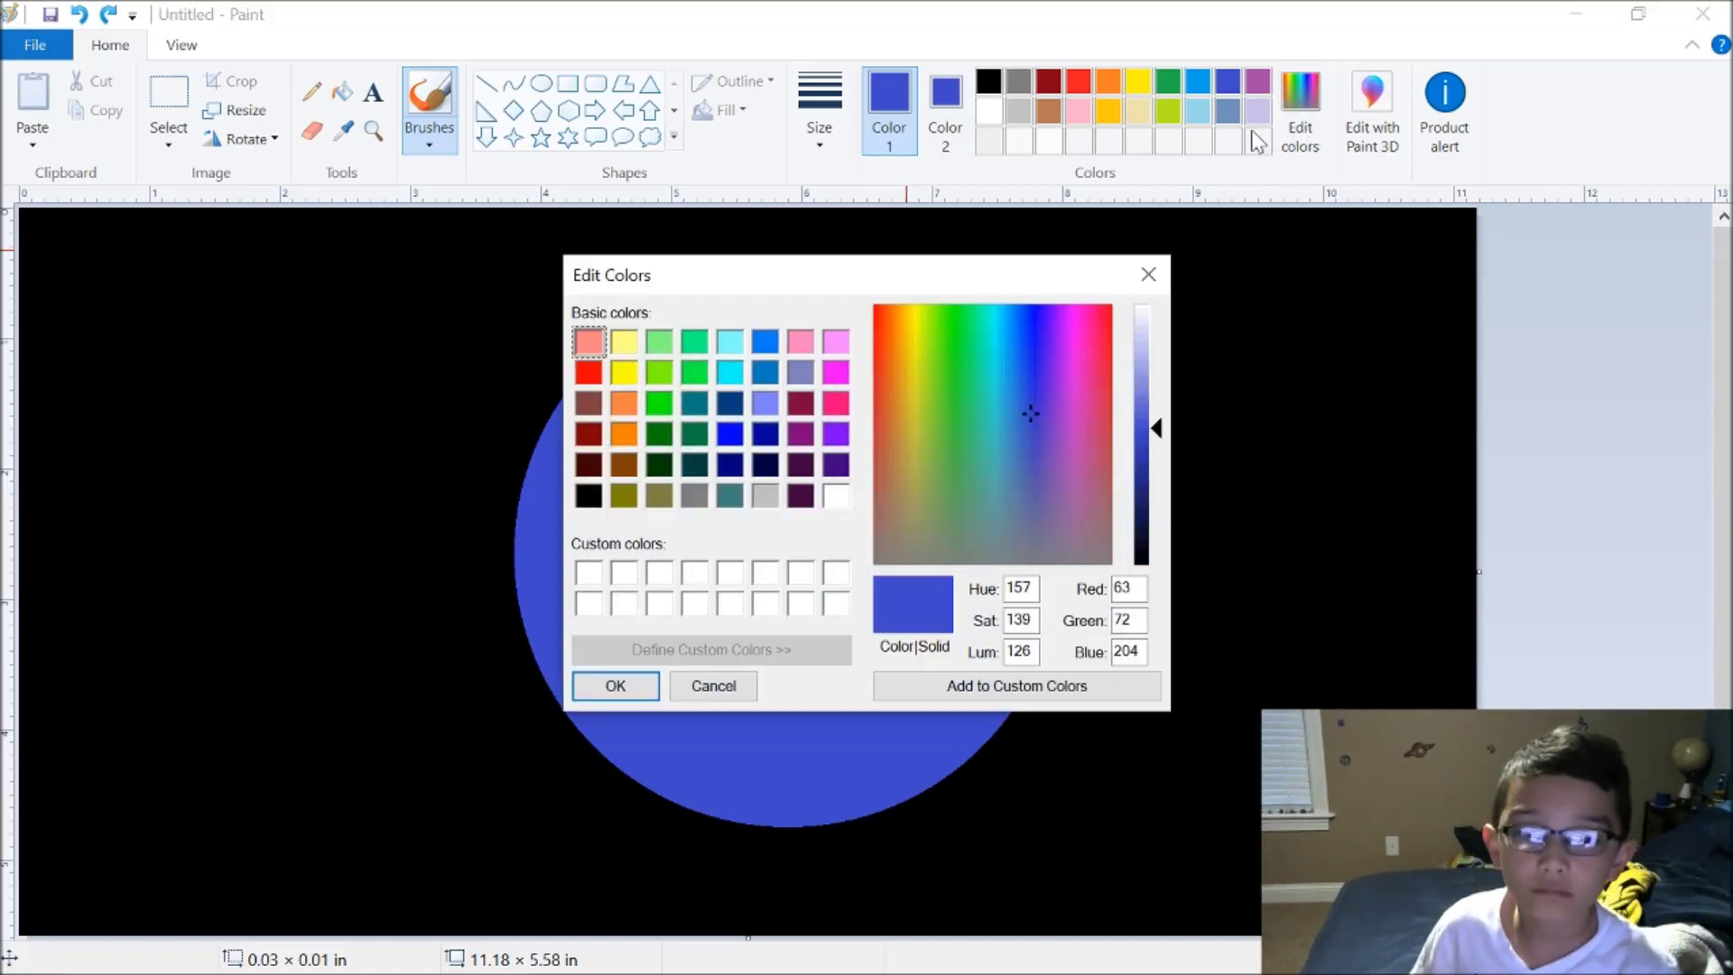
drag(1158, 482, 1167, 487)
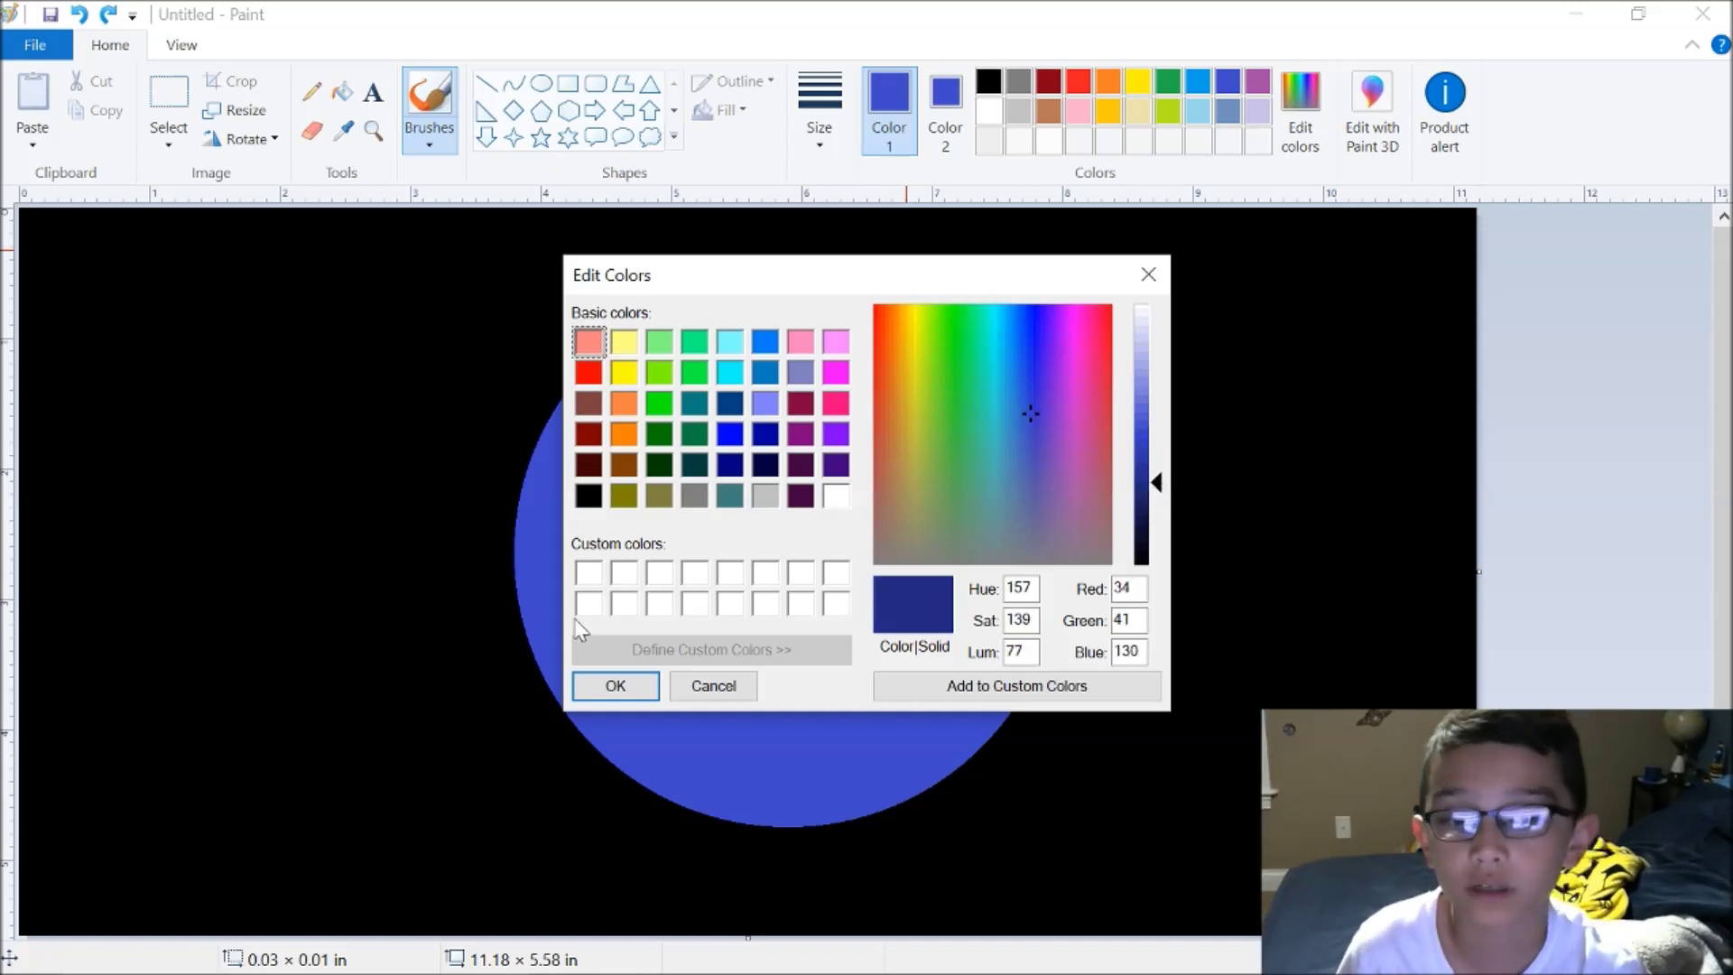
click(638, 687)
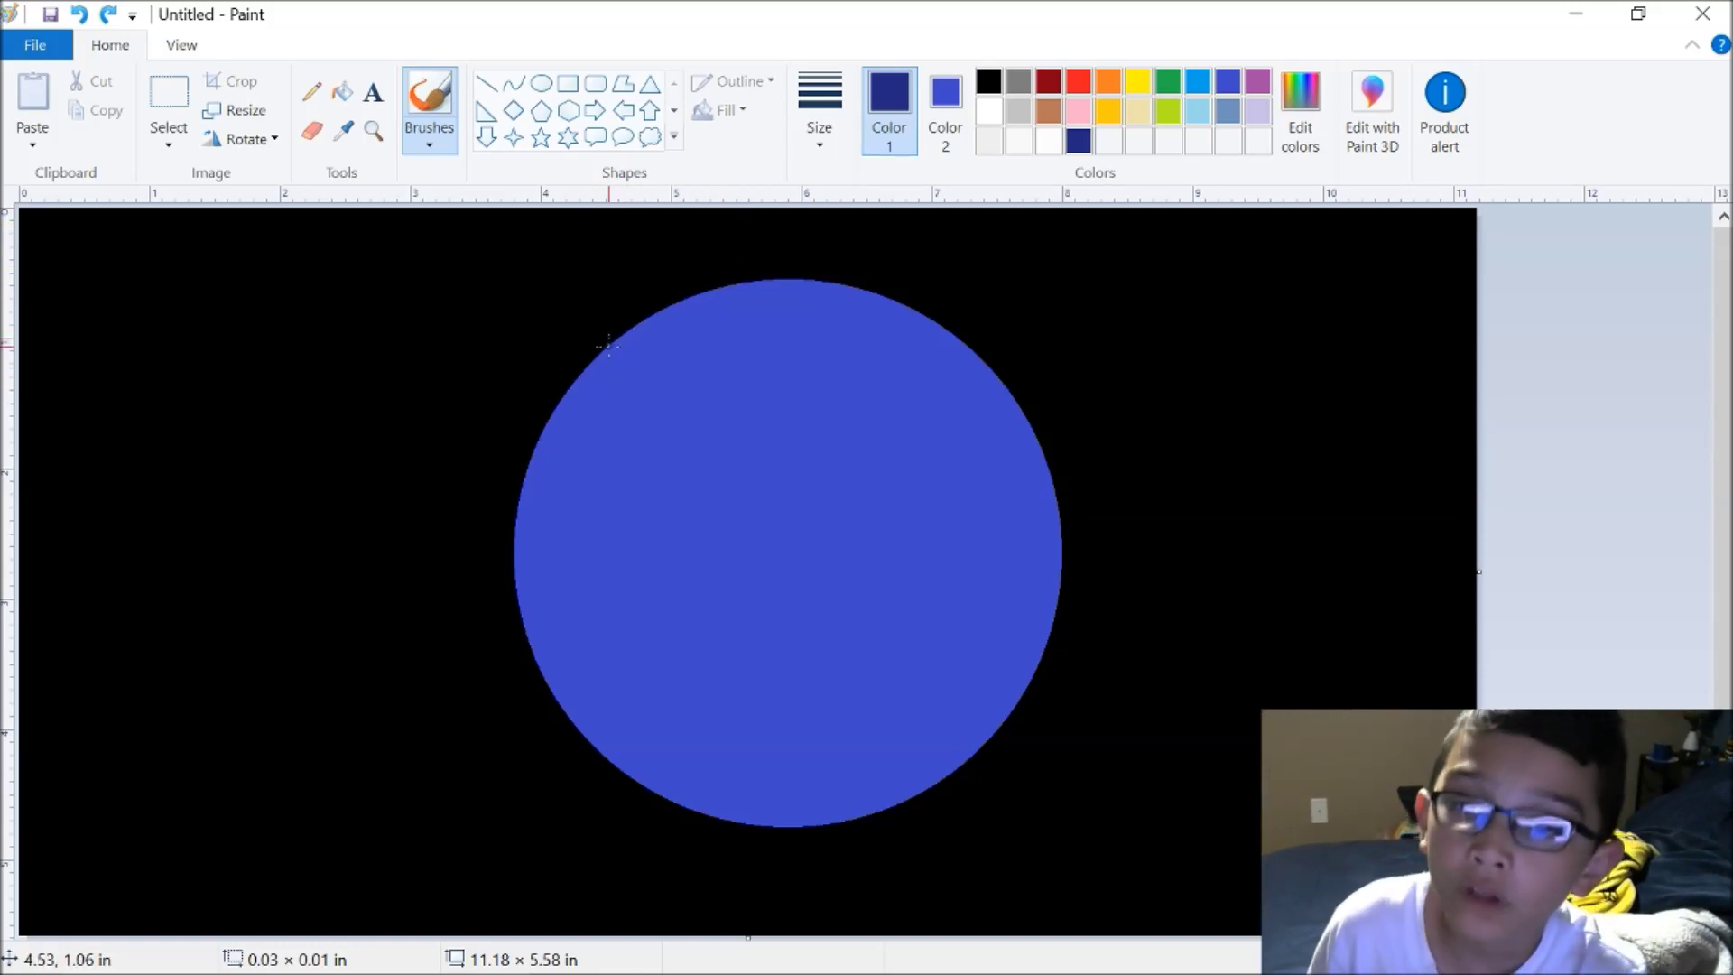
Brush two navy cloud outlines along the planet's top and three cloud streaks and loops along its bottom
drag(608, 344, 621, 343)
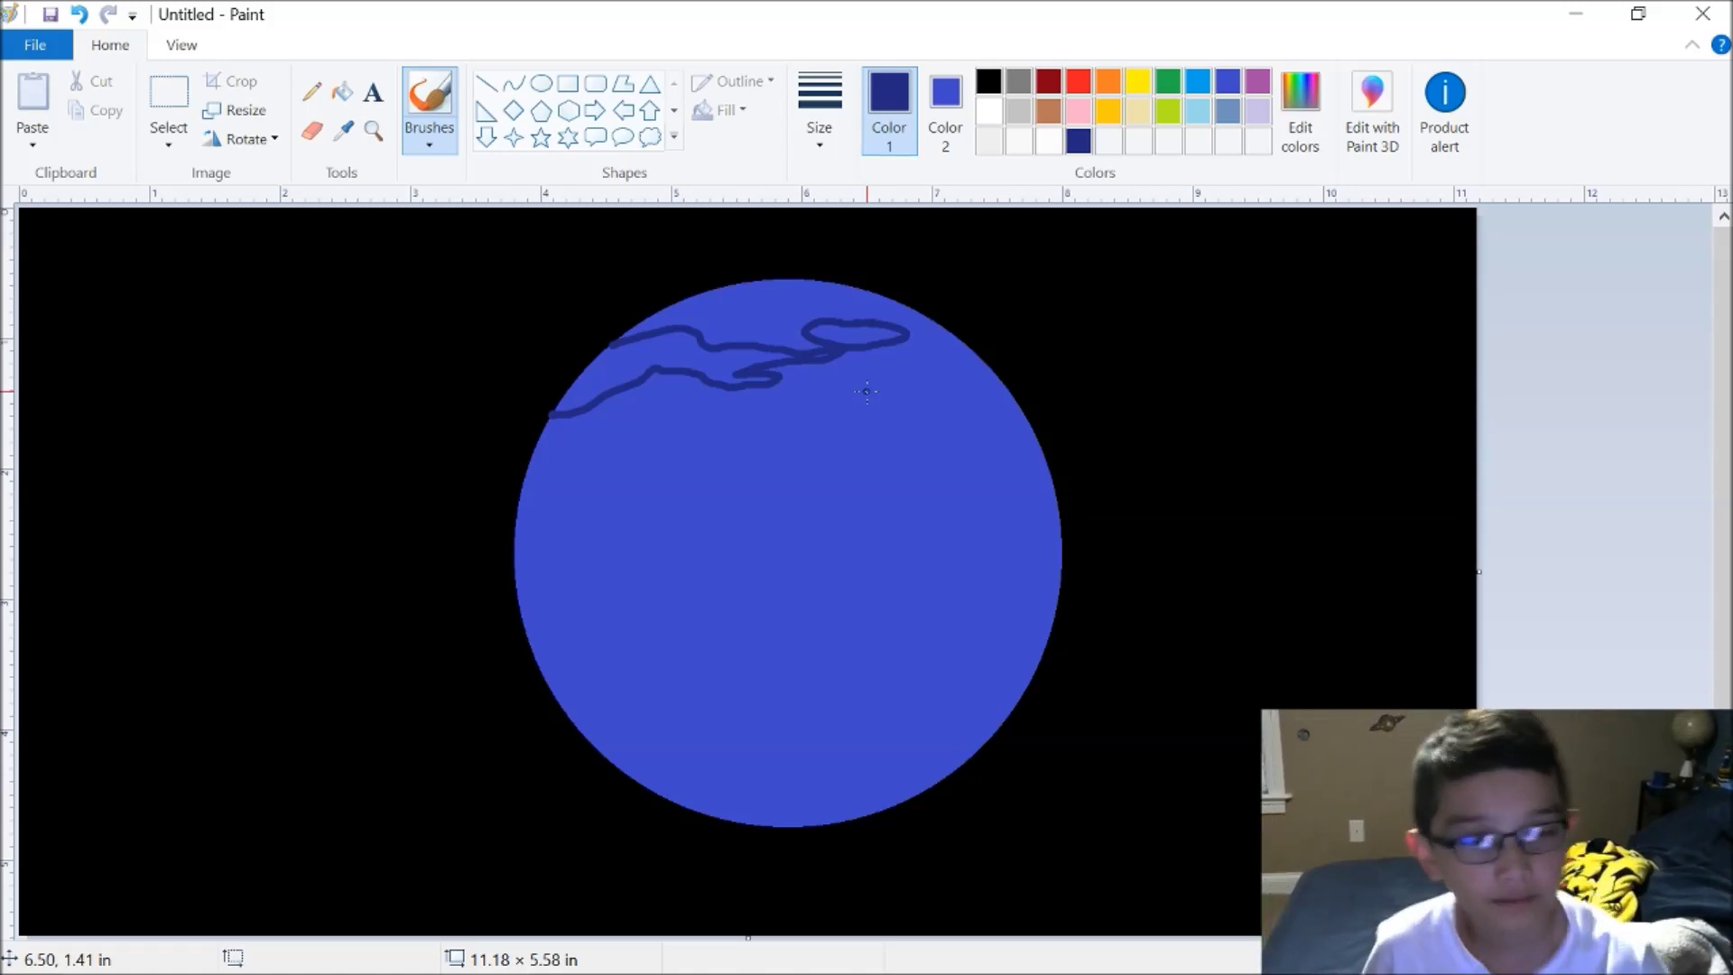
mouse_move(938, 367)
mouse_down()
mouse_move(919, 368)
mouse_move(944, 371)
mouse_up()
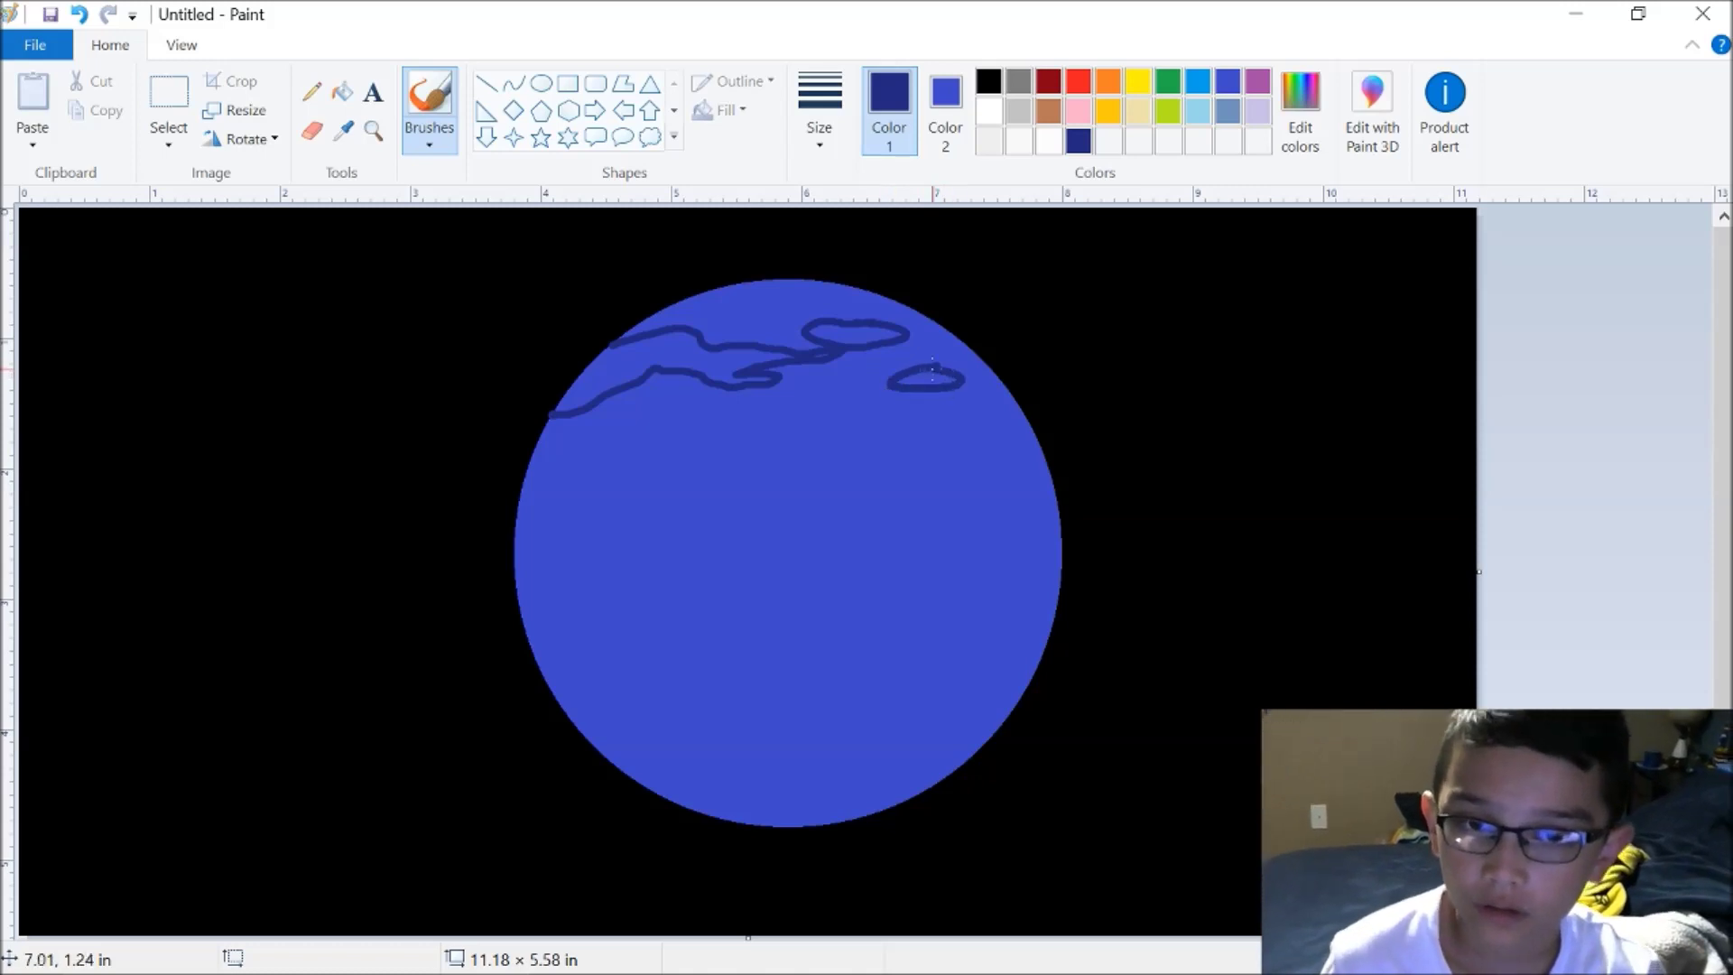
mouse_move(594, 751)
mouse_down()
mouse_move(844, 741)
mouse_move(774, 753)
mouse_move(732, 783)
mouse_move(792, 781)
mouse_move(745, 796)
mouse_move(691, 780)
mouse_move(654, 796)
mouse_up()
mouse_move(865, 748)
mouse_down()
mouse_move(829, 779)
mouse_move(857, 762)
mouse_up()
drag(950, 732, 886, 815)
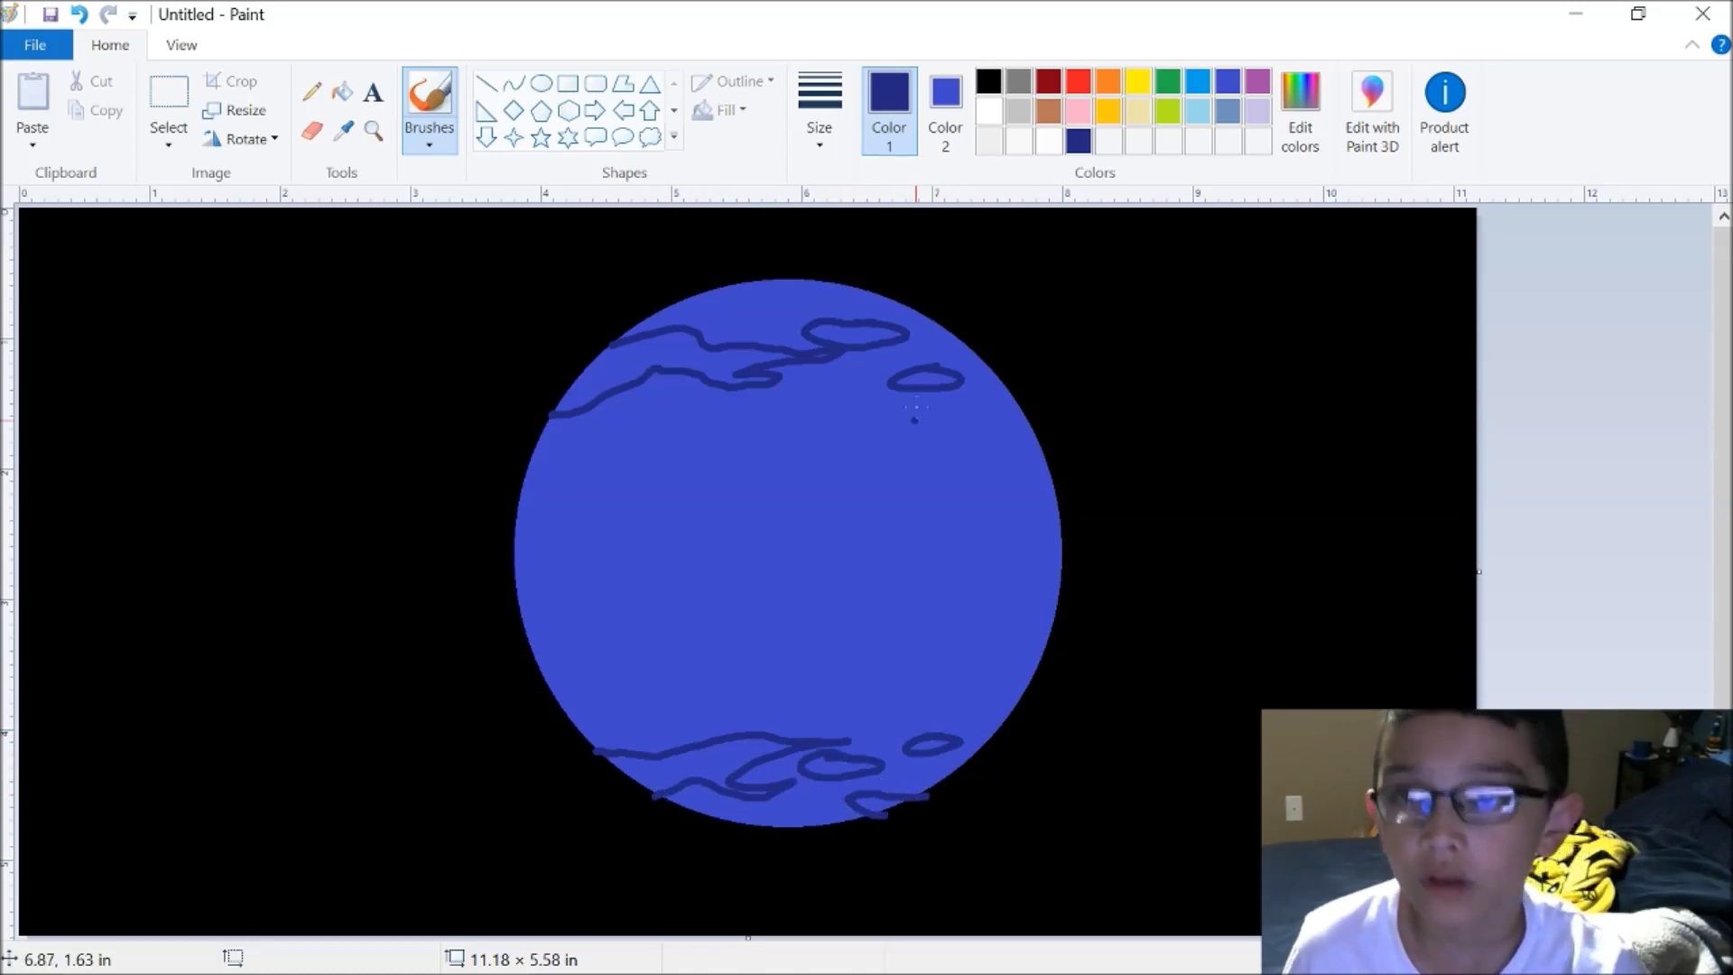
Bucket-fill the two top and two bottom cloud outlines with dark navy
click(343, 94)
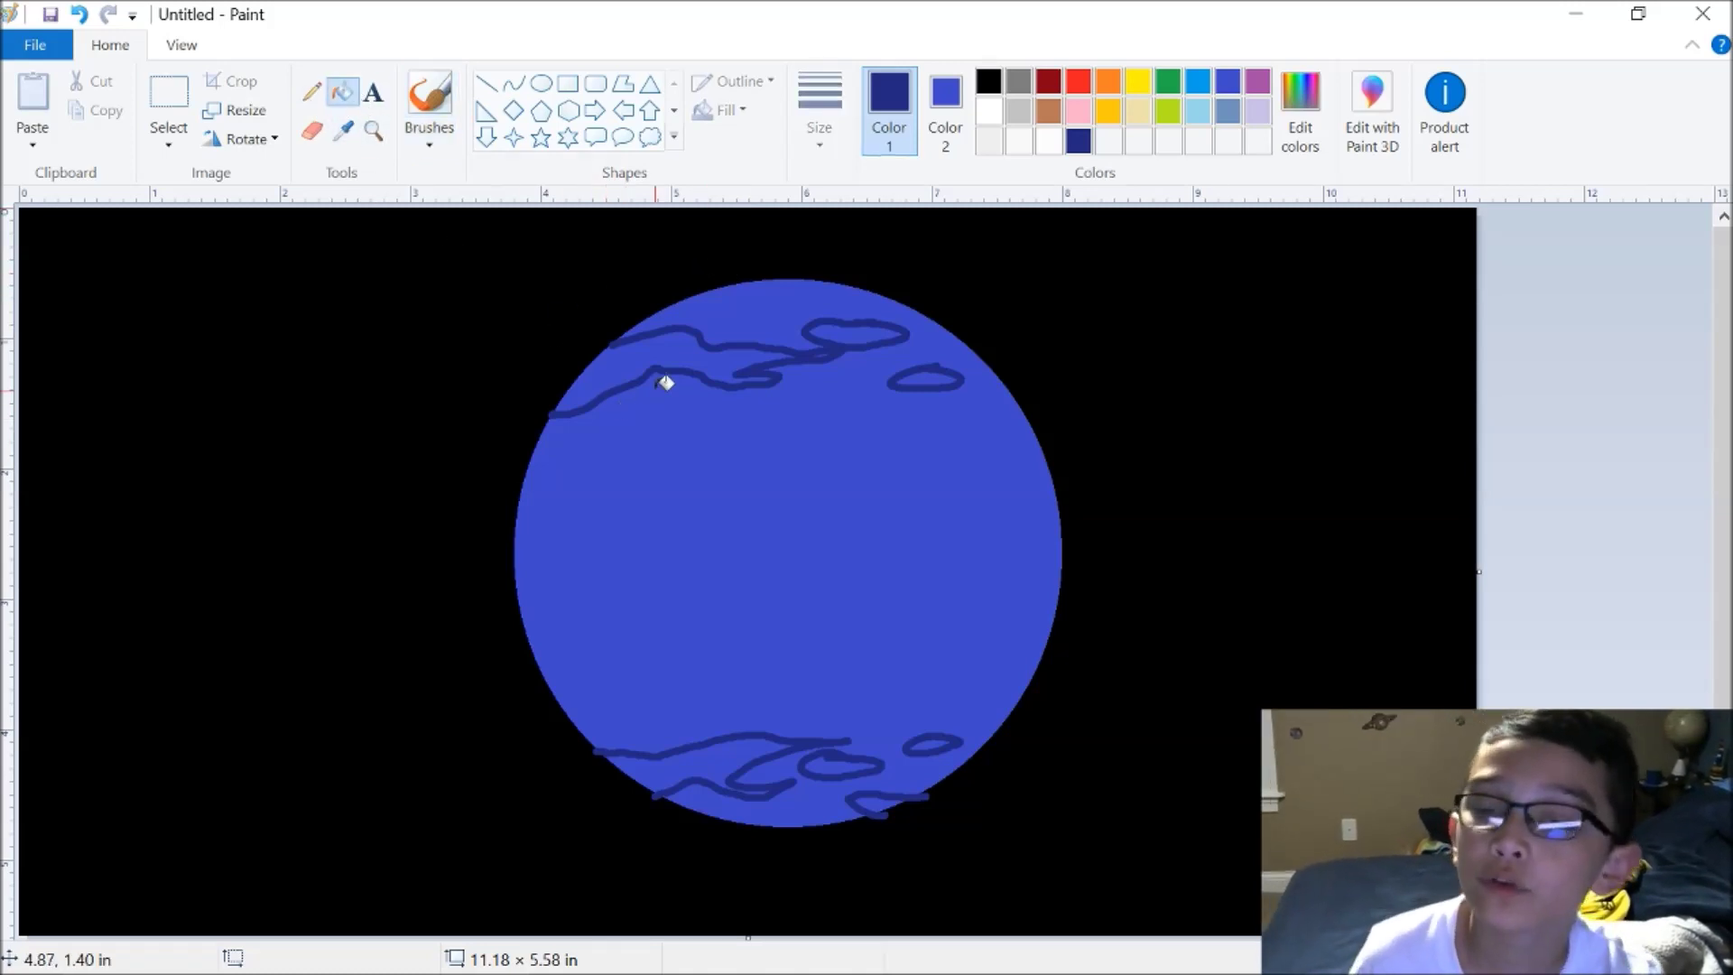
click(700, 352)
click(856, 327)
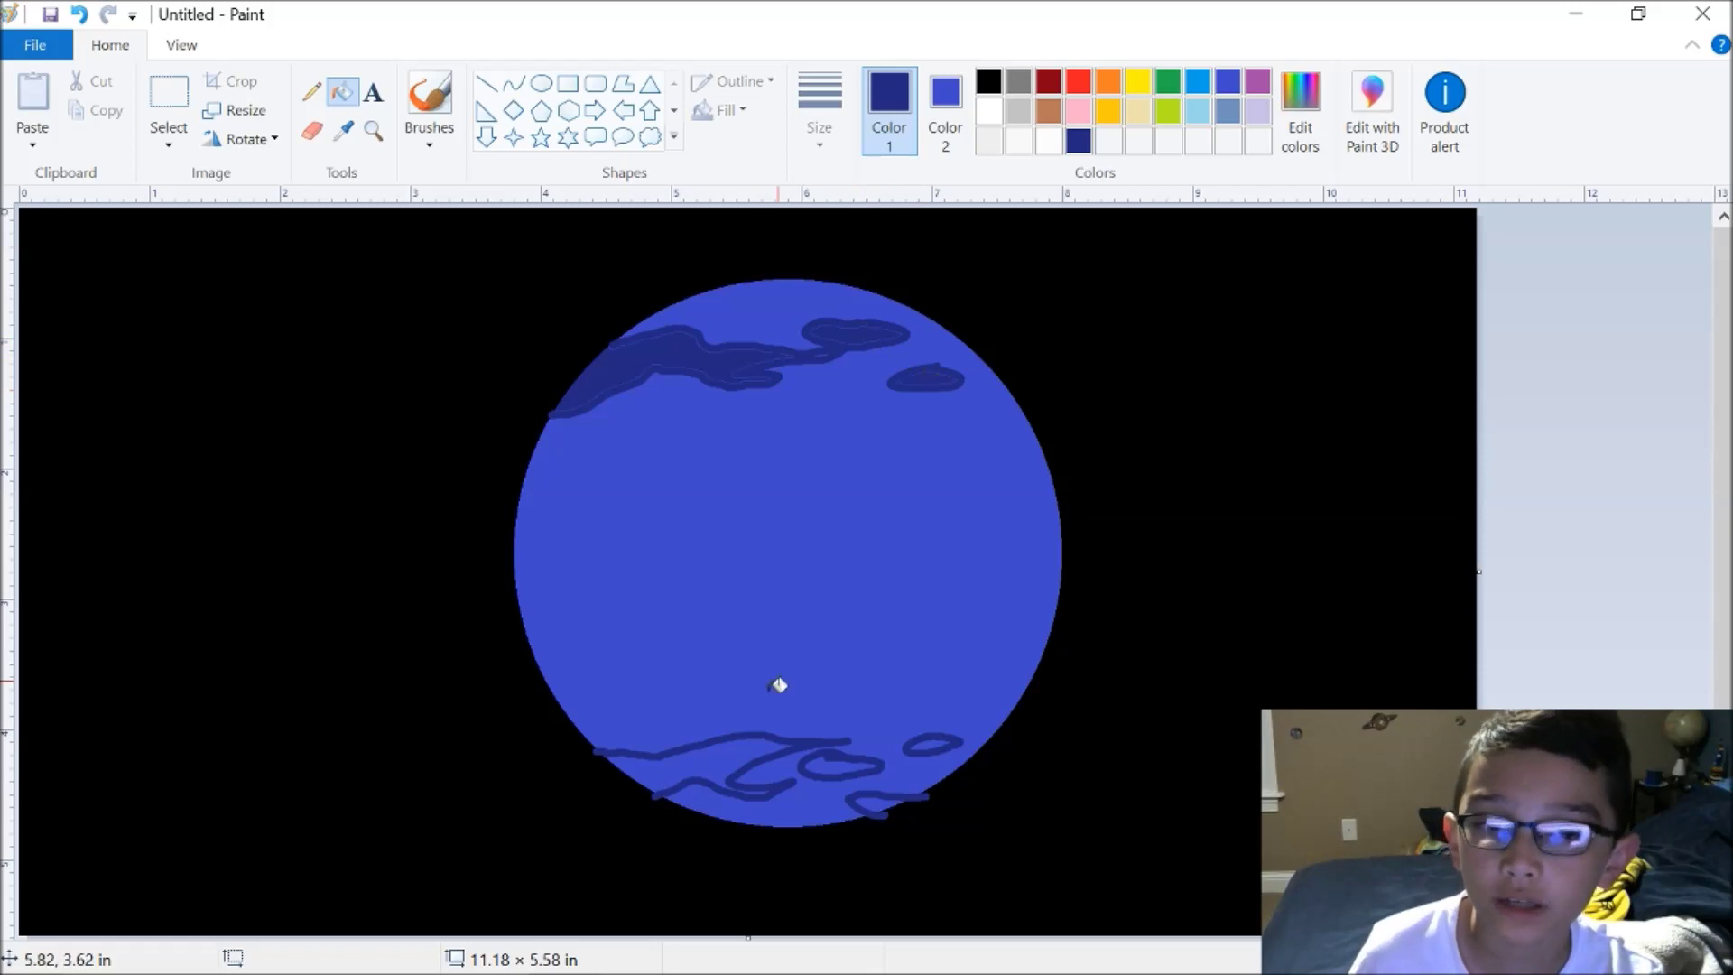
click(766, 757)
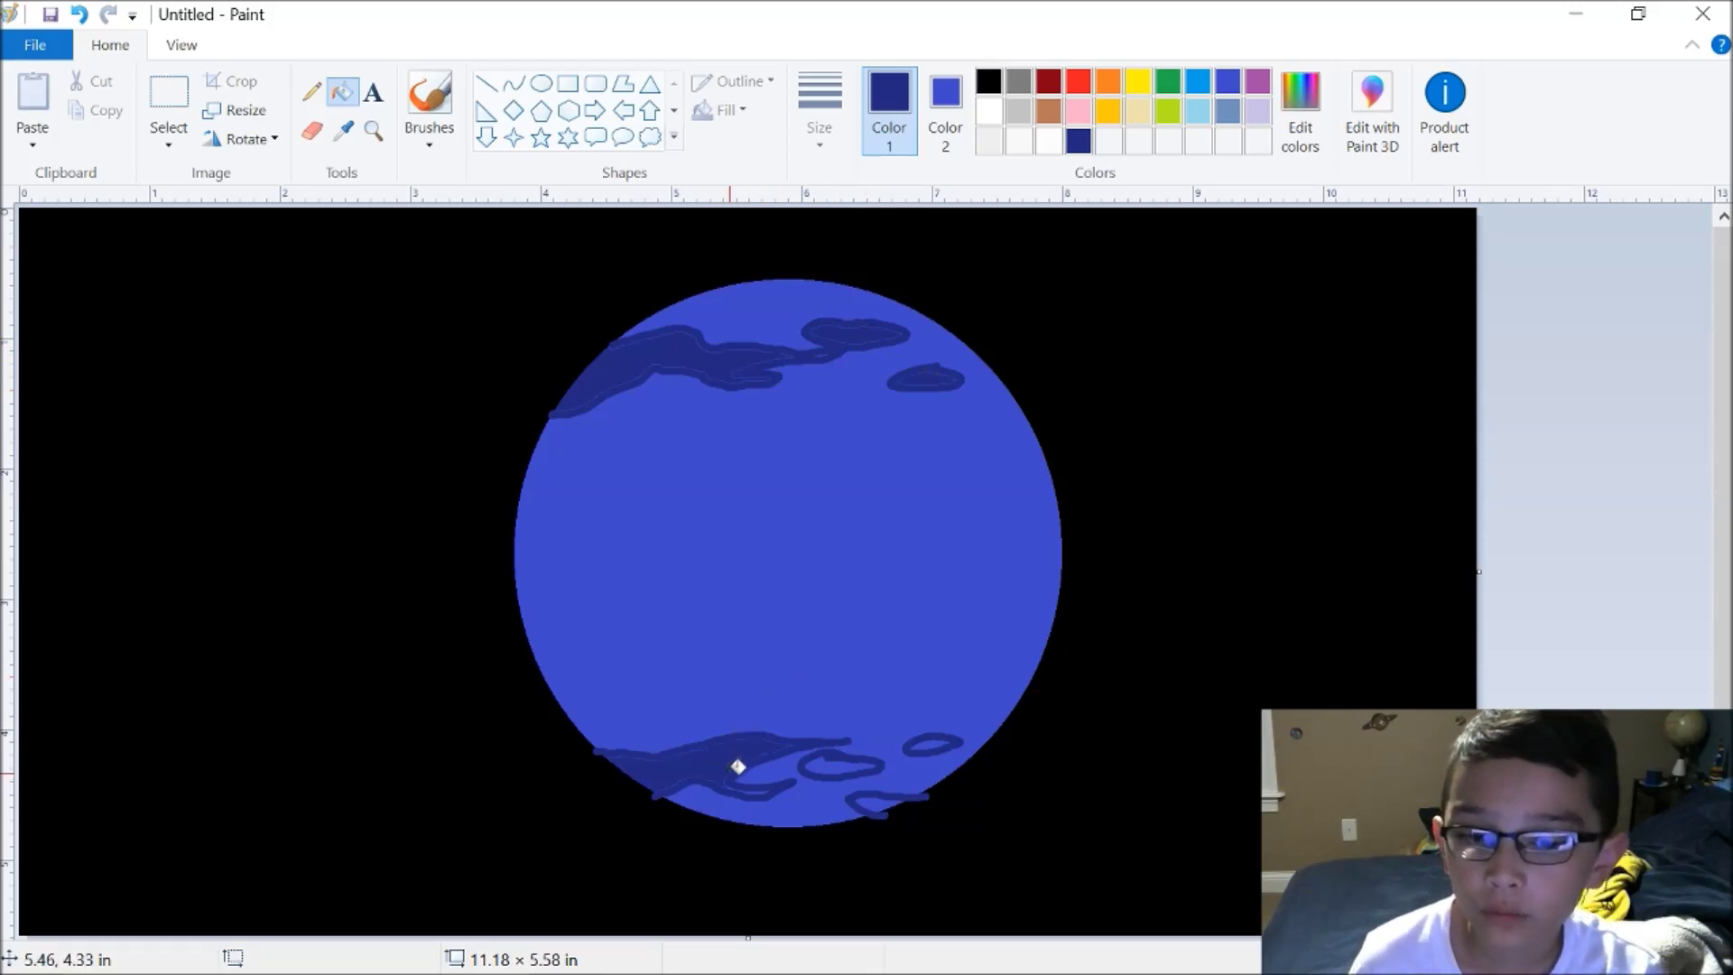
click(829, 765)
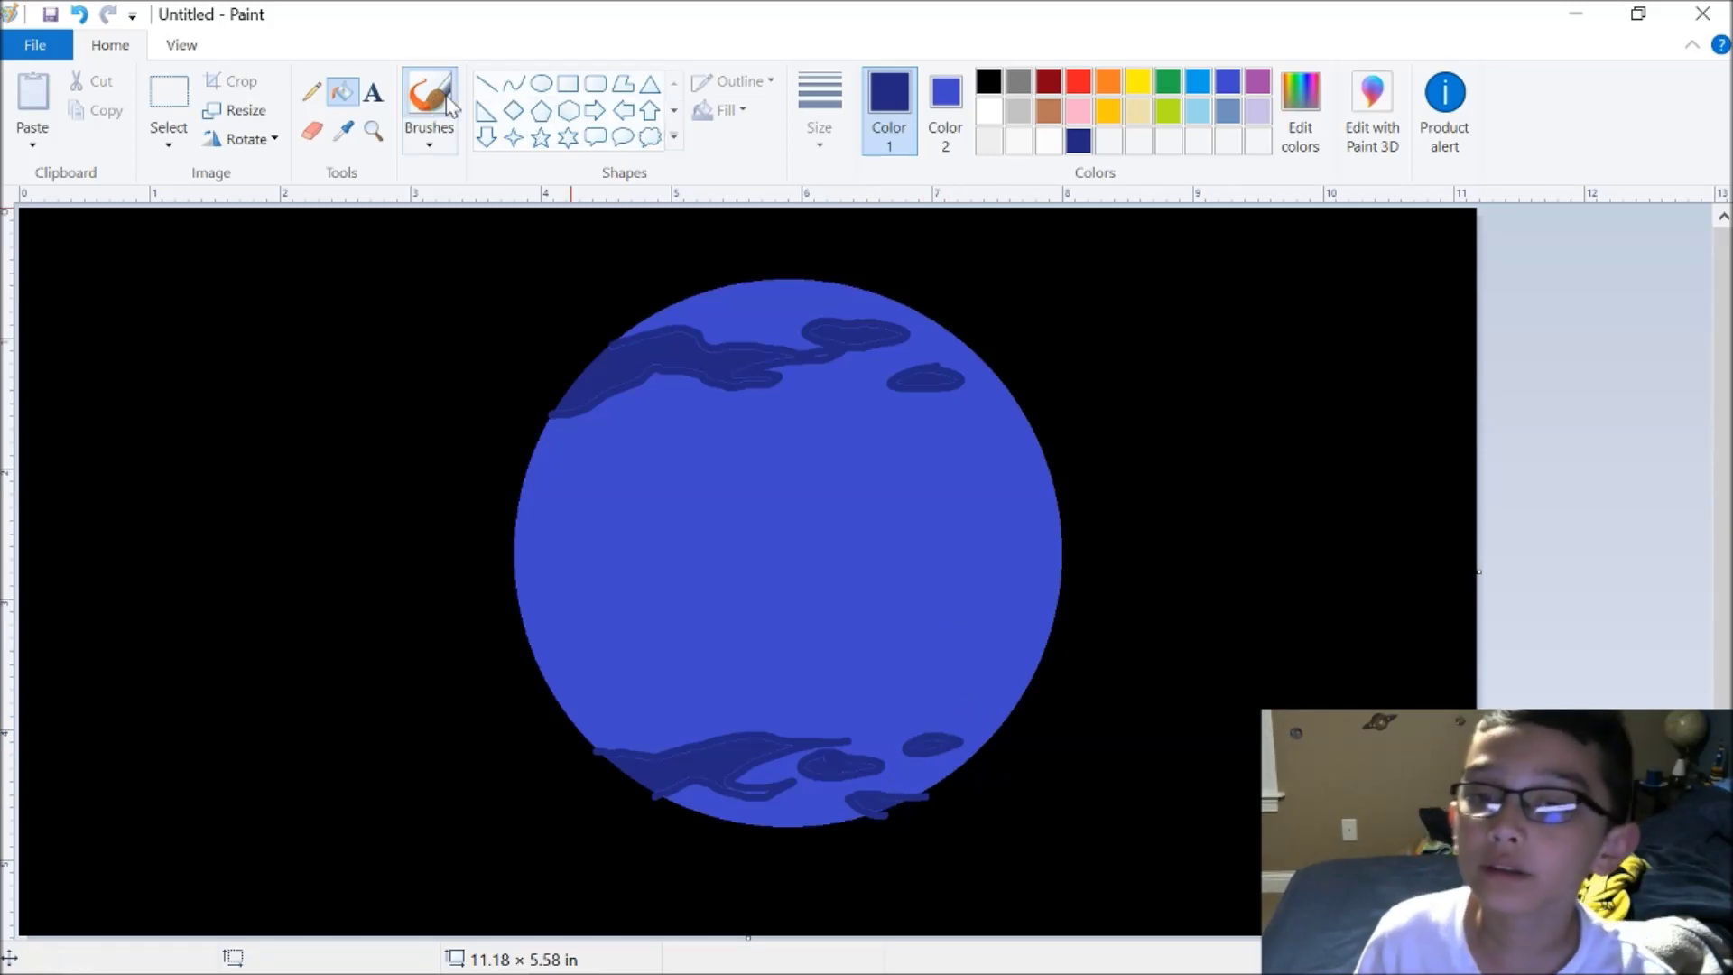
Zoom in on the upper clouds and brush over their leftover light outlines and tips
click(373, 131)
click(762, 418)
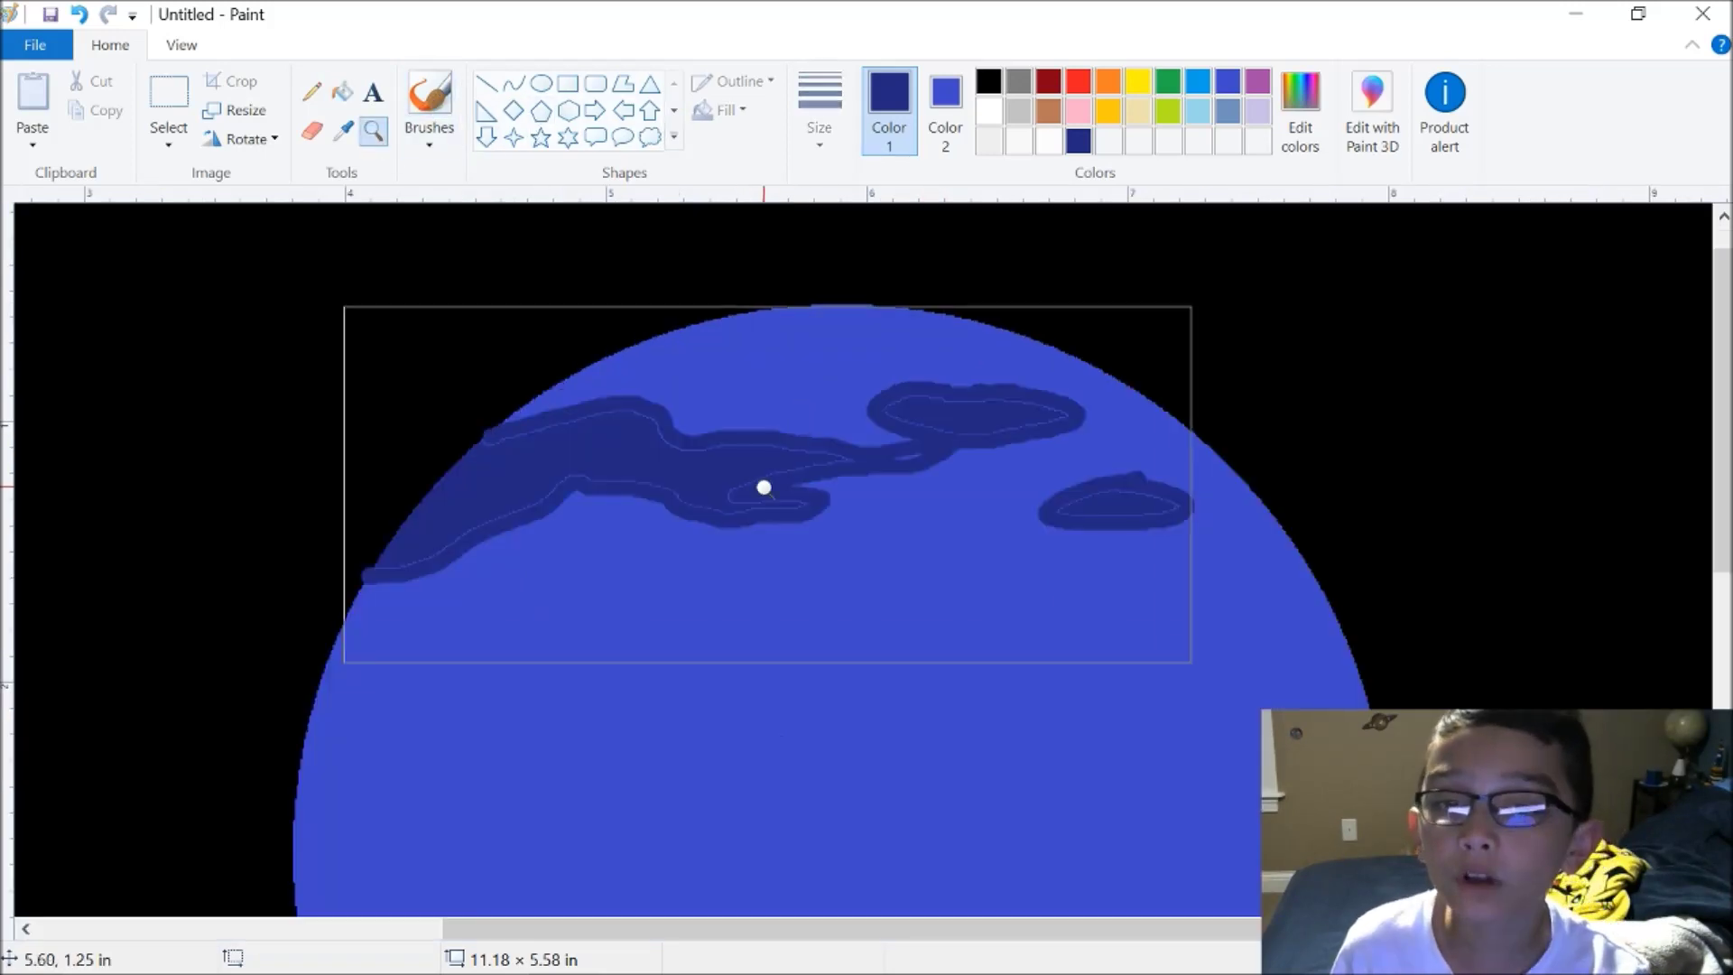
click(770, 489)
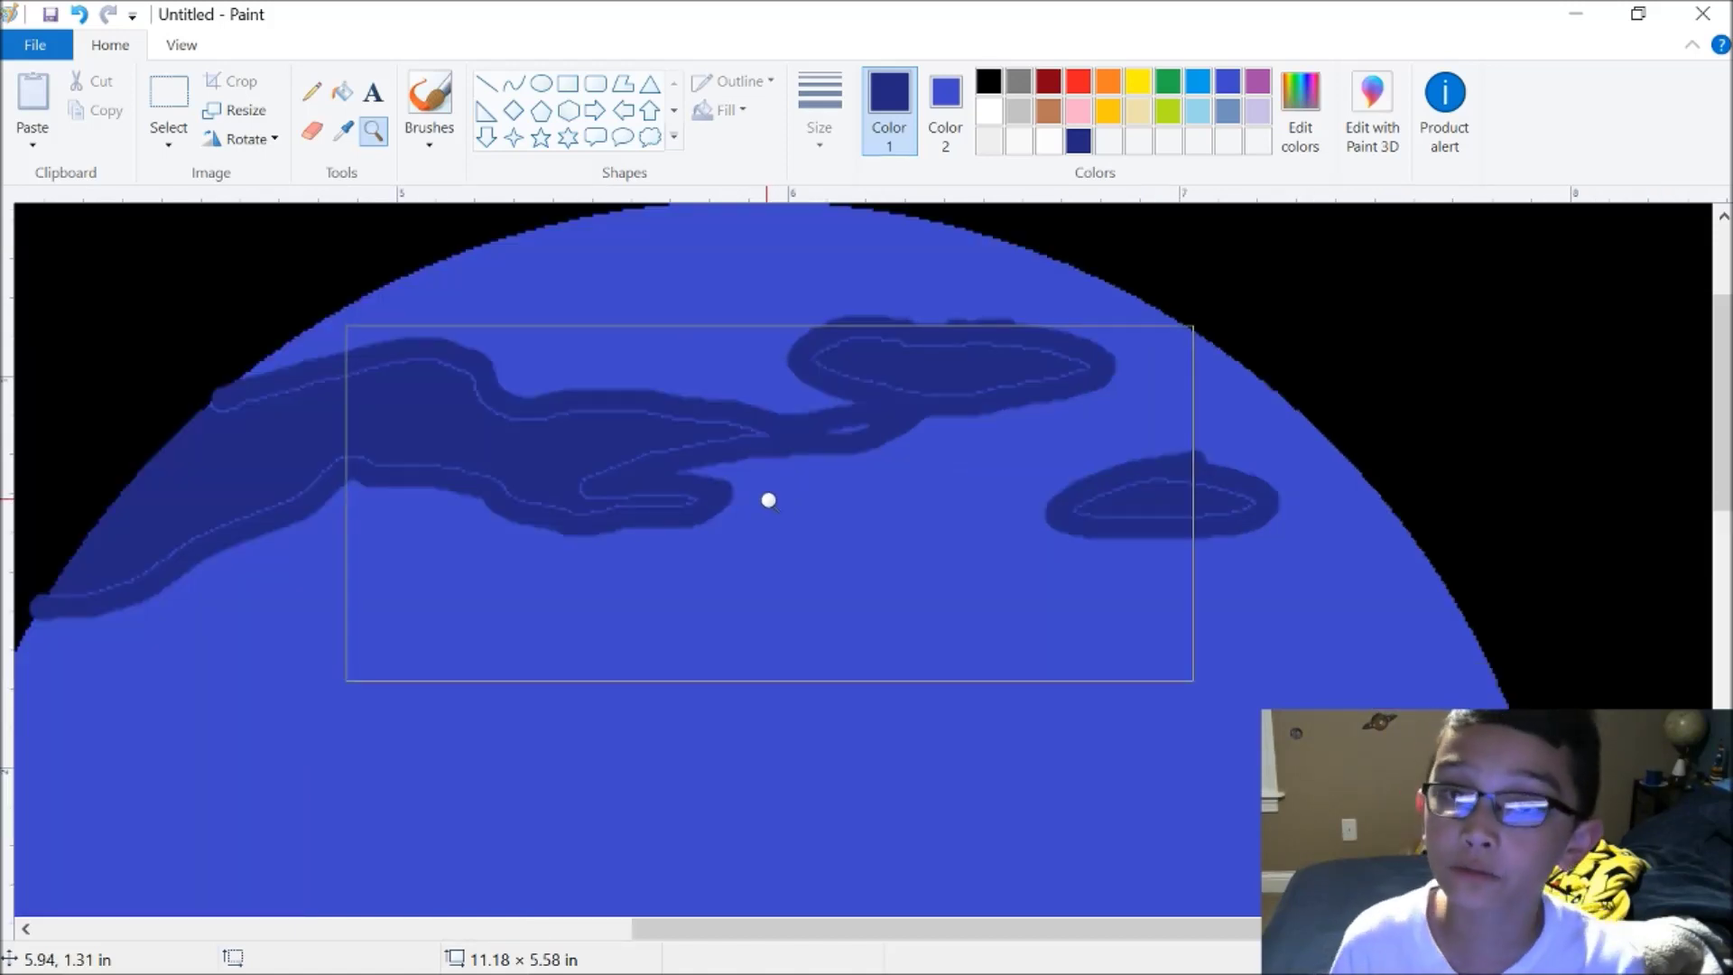
click(429, 98)
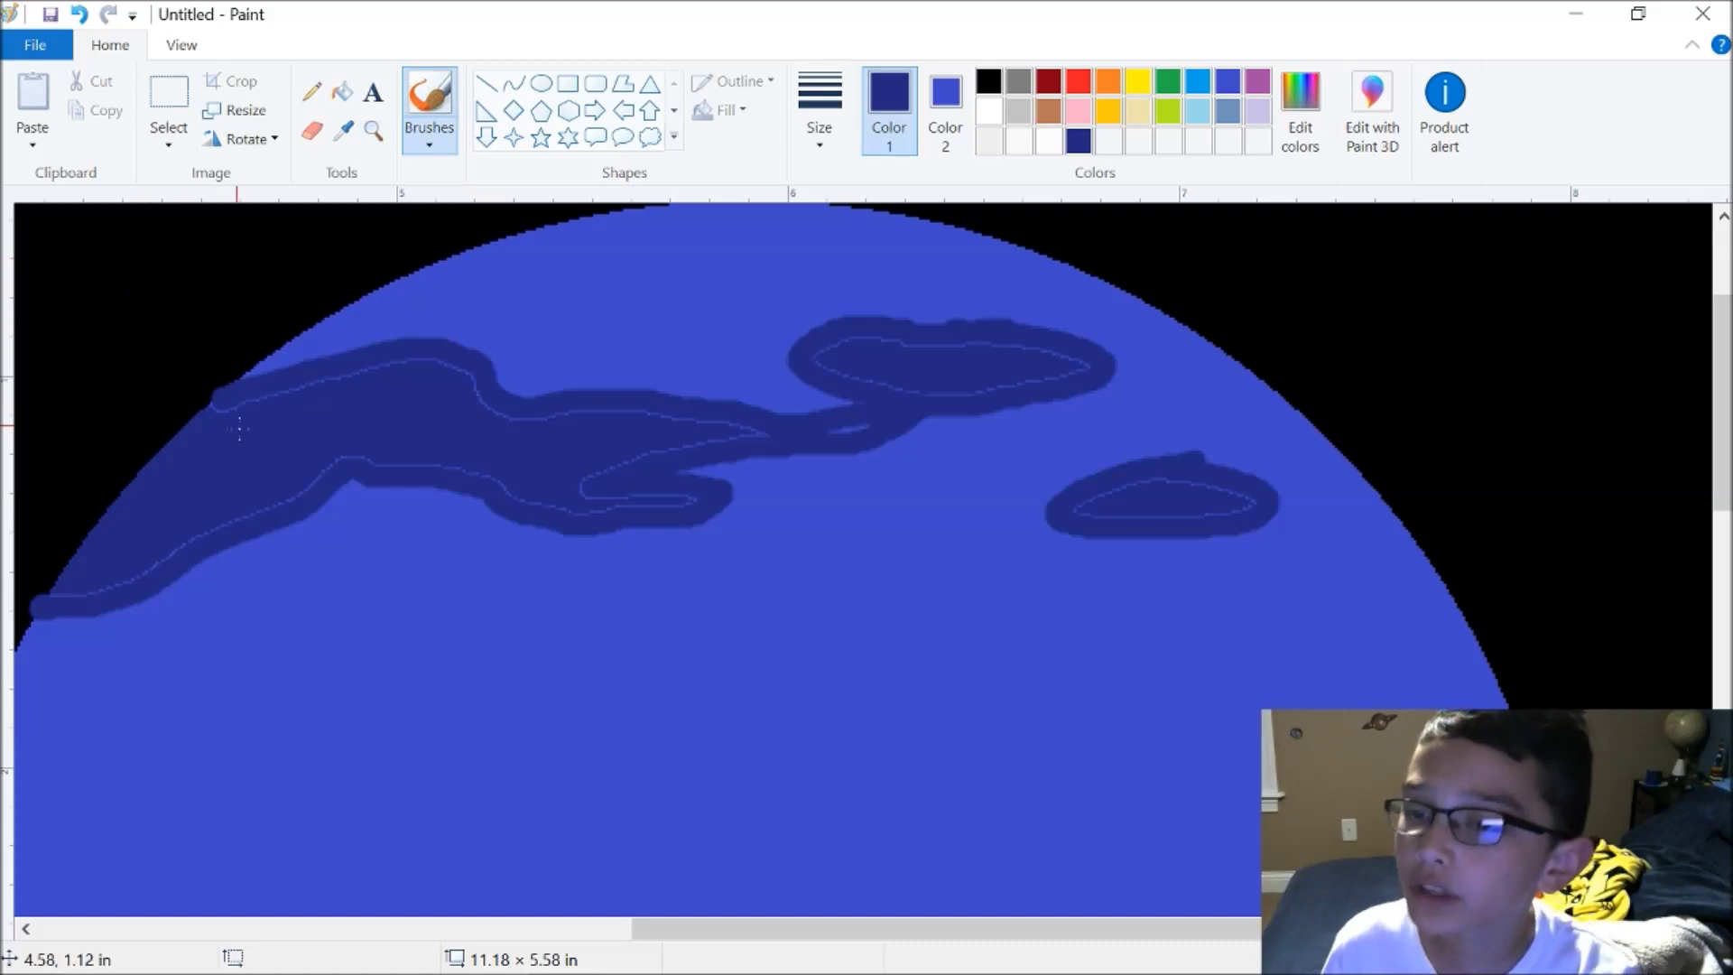
drag(205, 398, 218, 409)
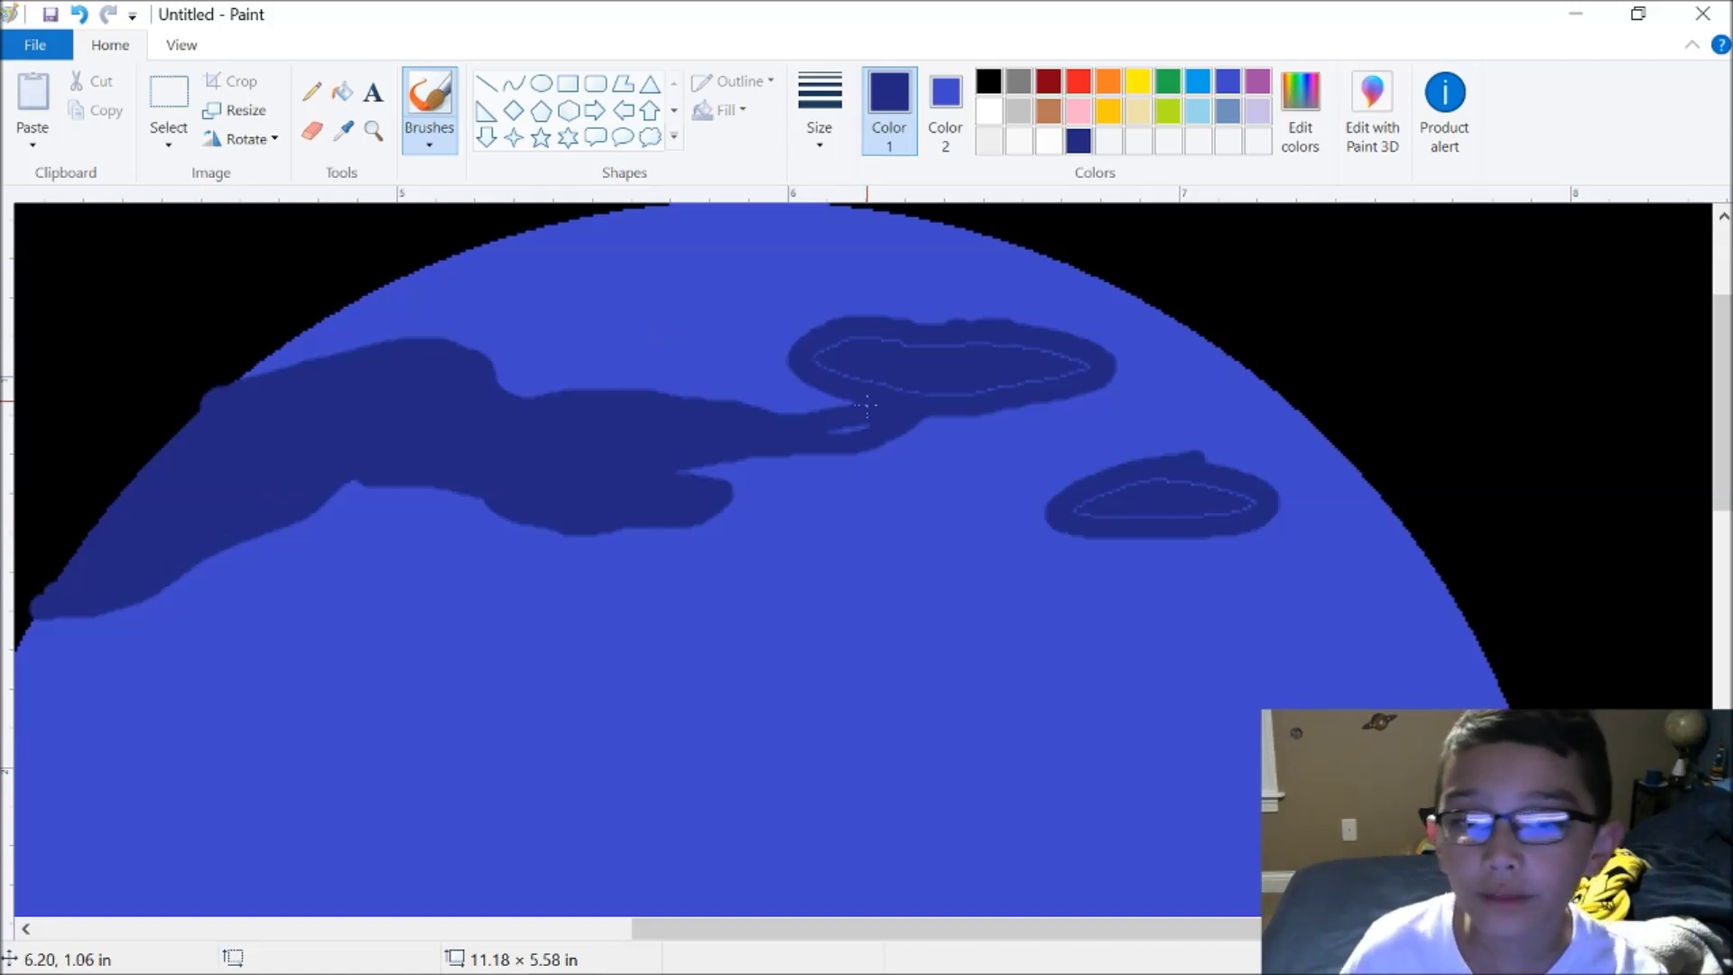
drag(903, 391, 835, 358)
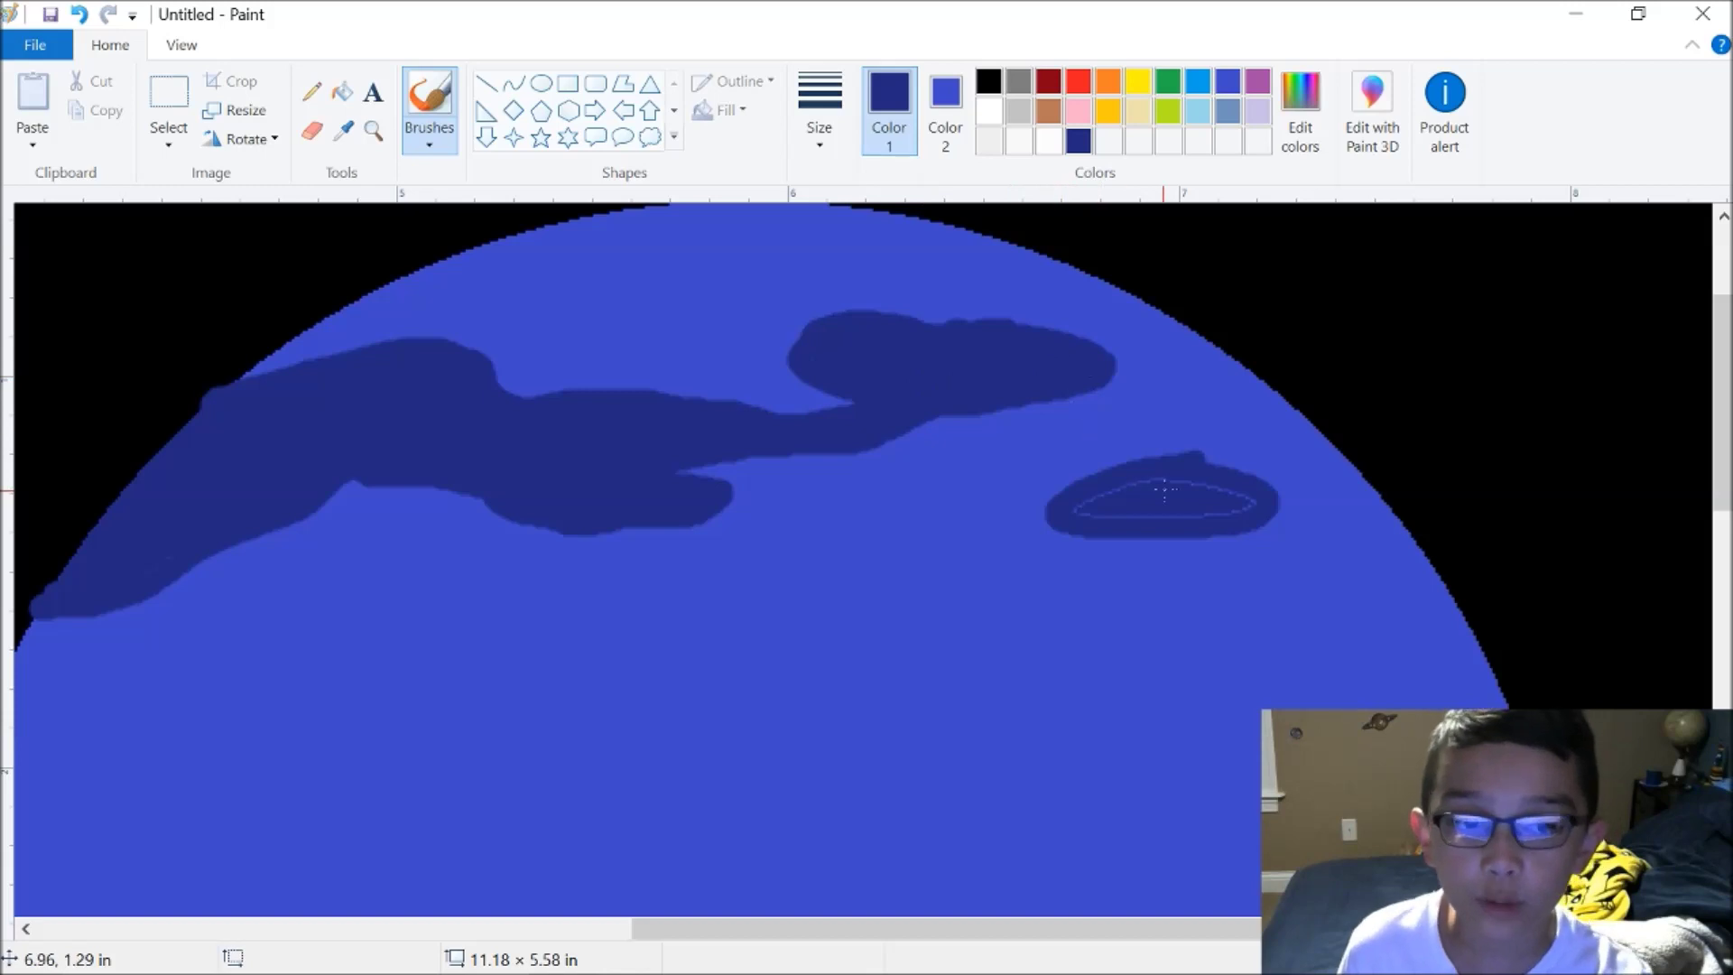
drag(1121, 522, 1173, 491)
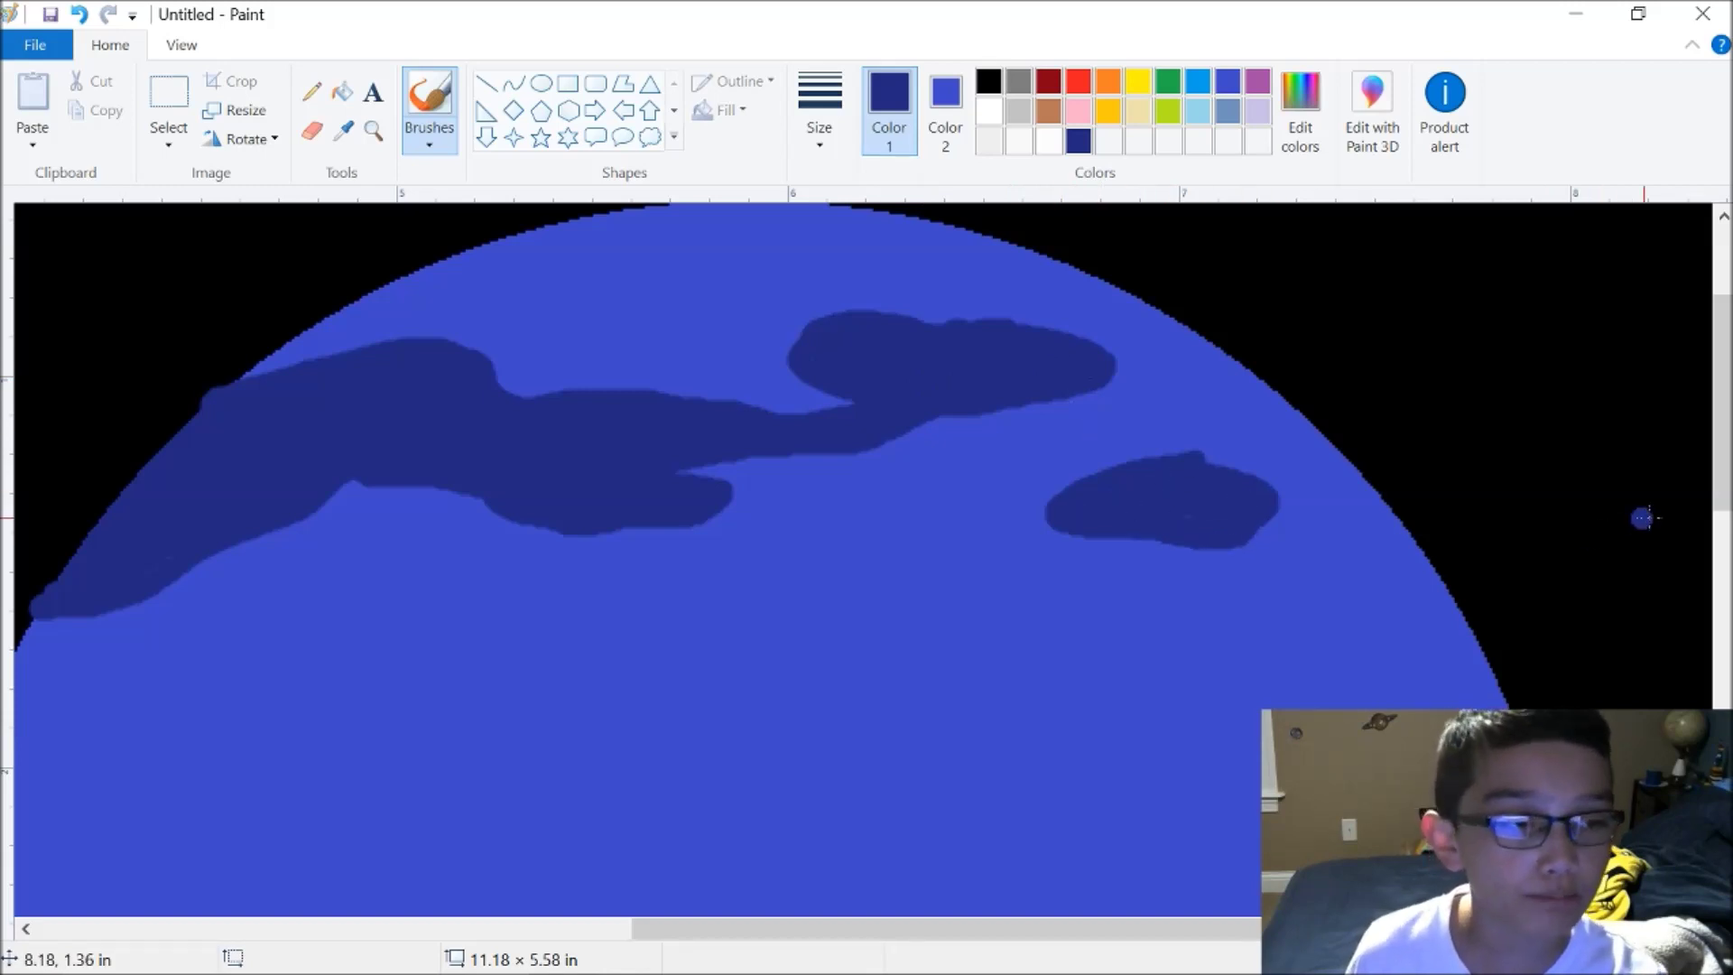
drag(1722, 406, 1722, 706)
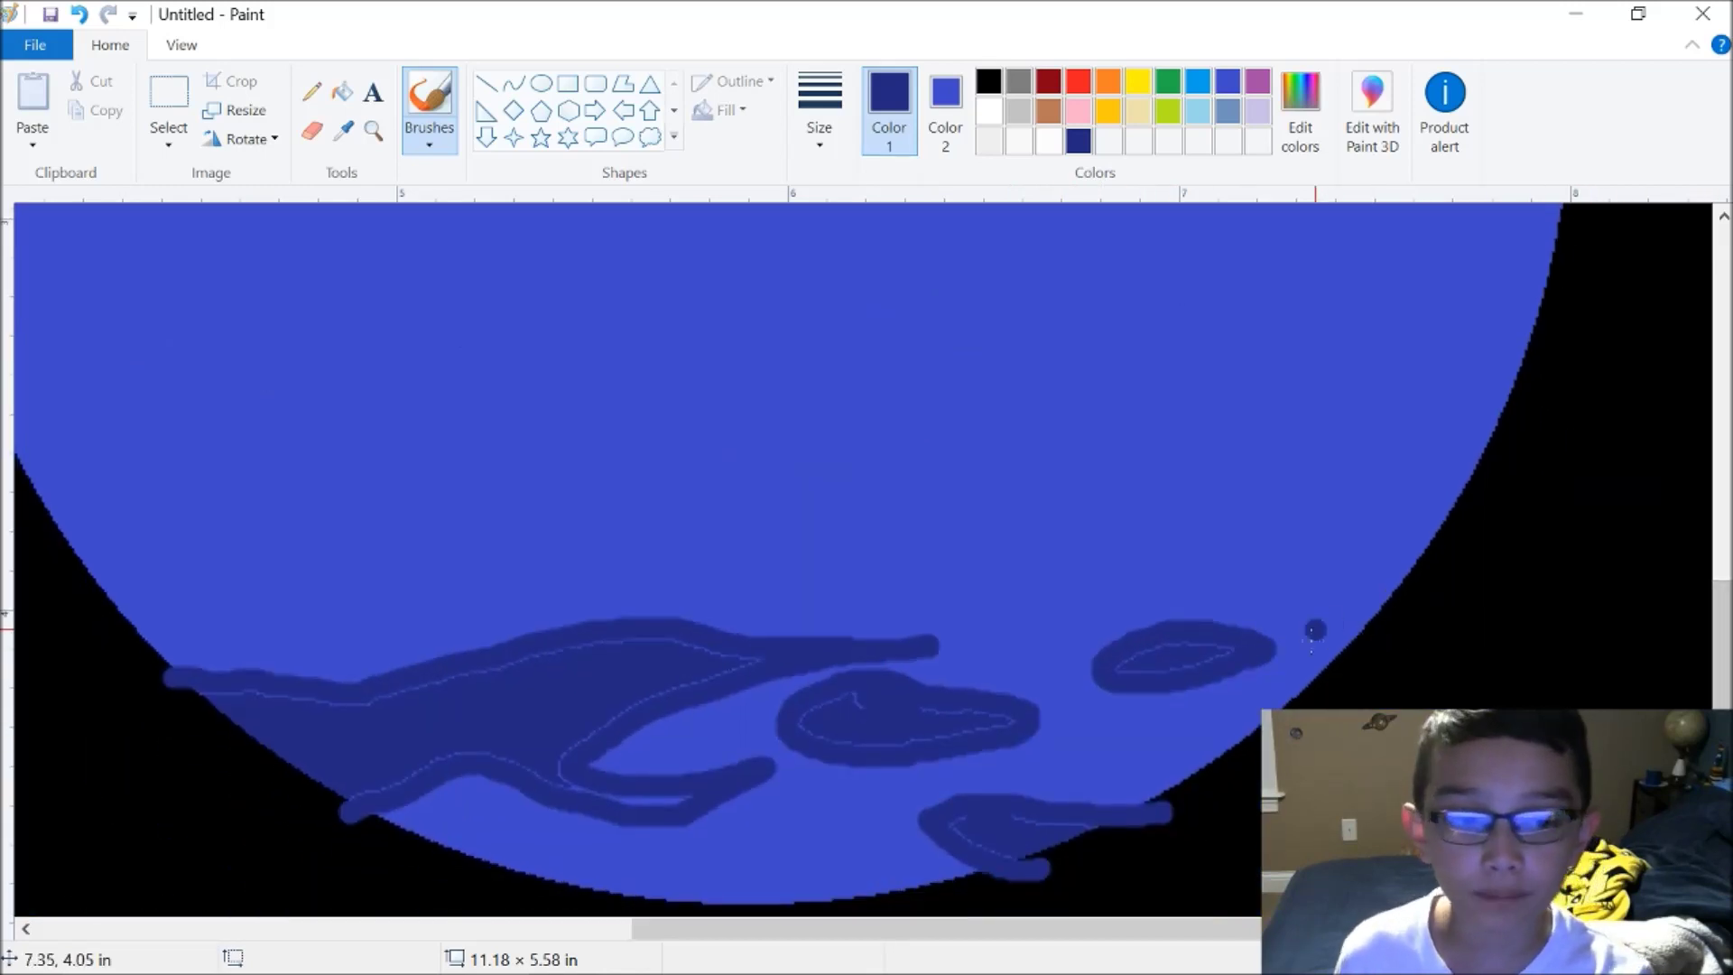
drag(1197, 623, 1114, 629)
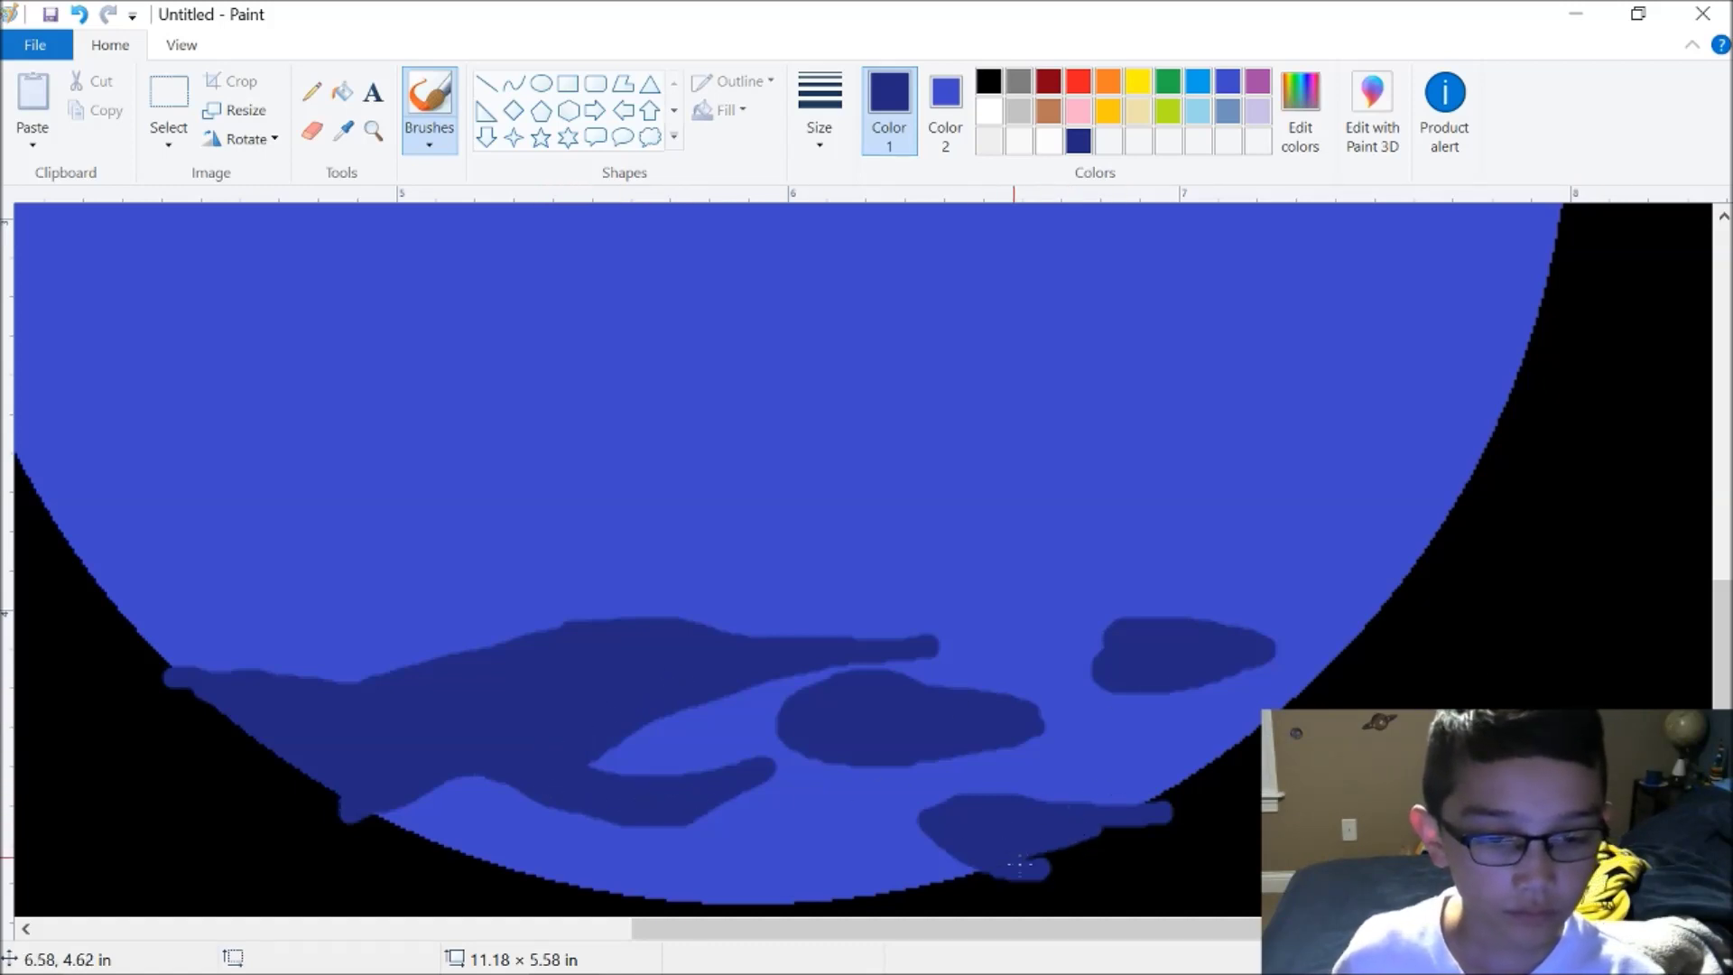
Zoom back out to 100% so the whole planet is in view
key(ctrl+Page_Down)
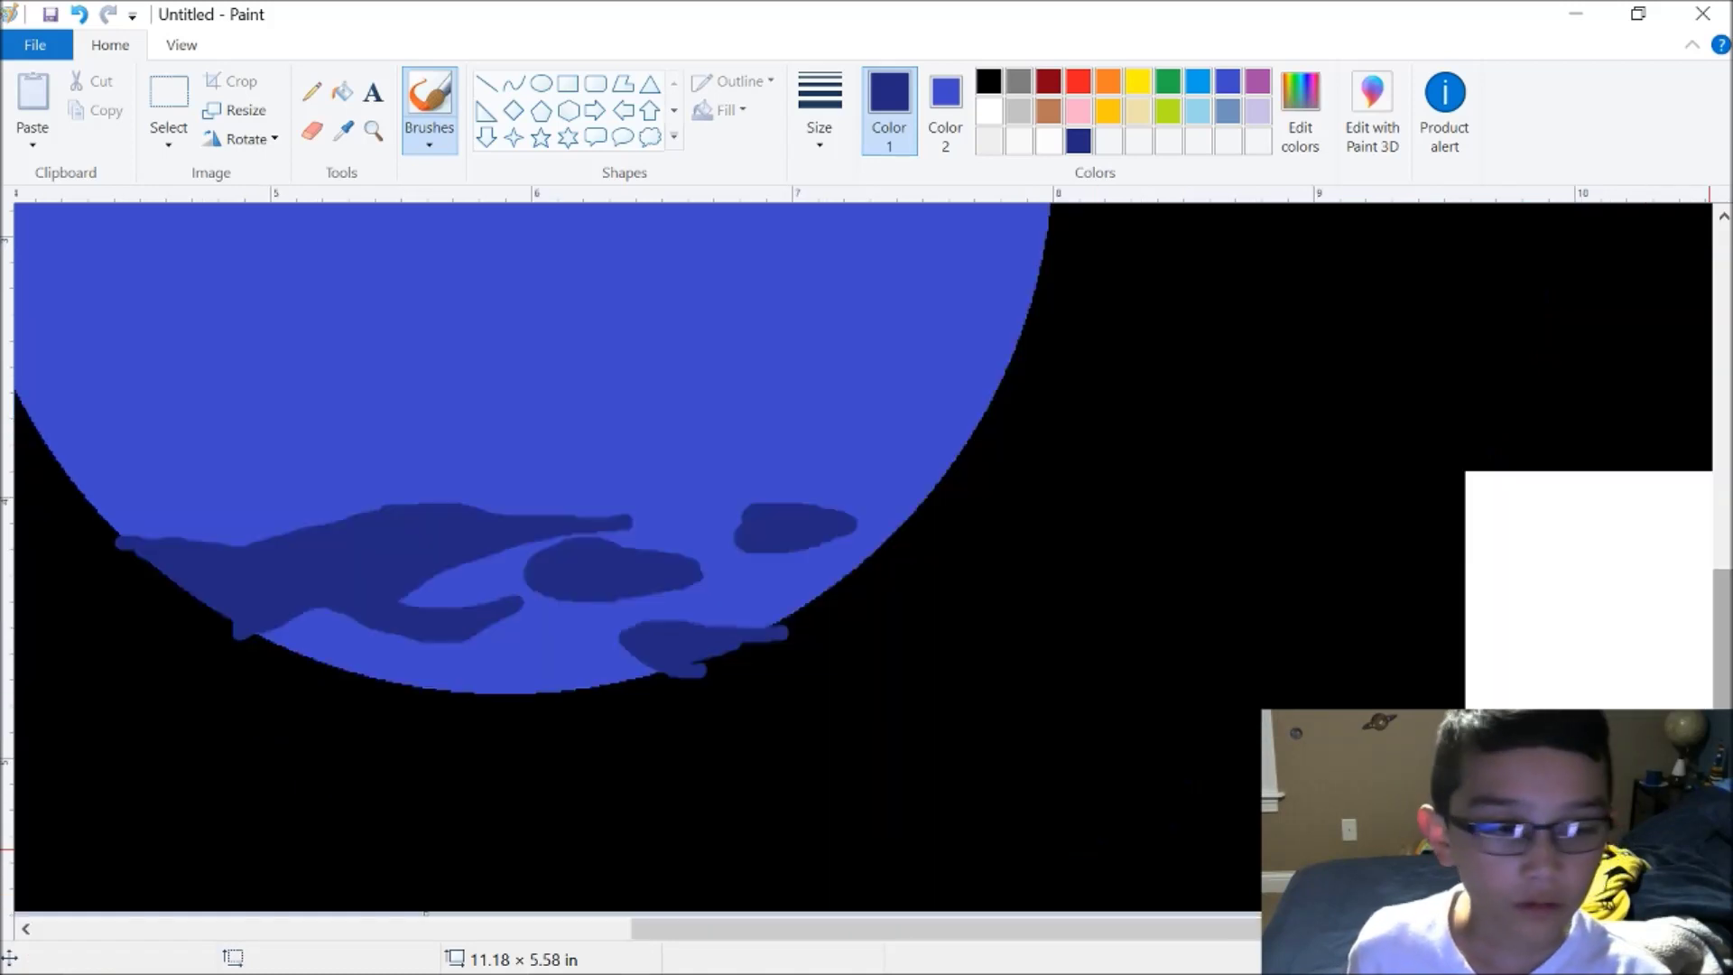
scroll(1664, 608, up, 5)
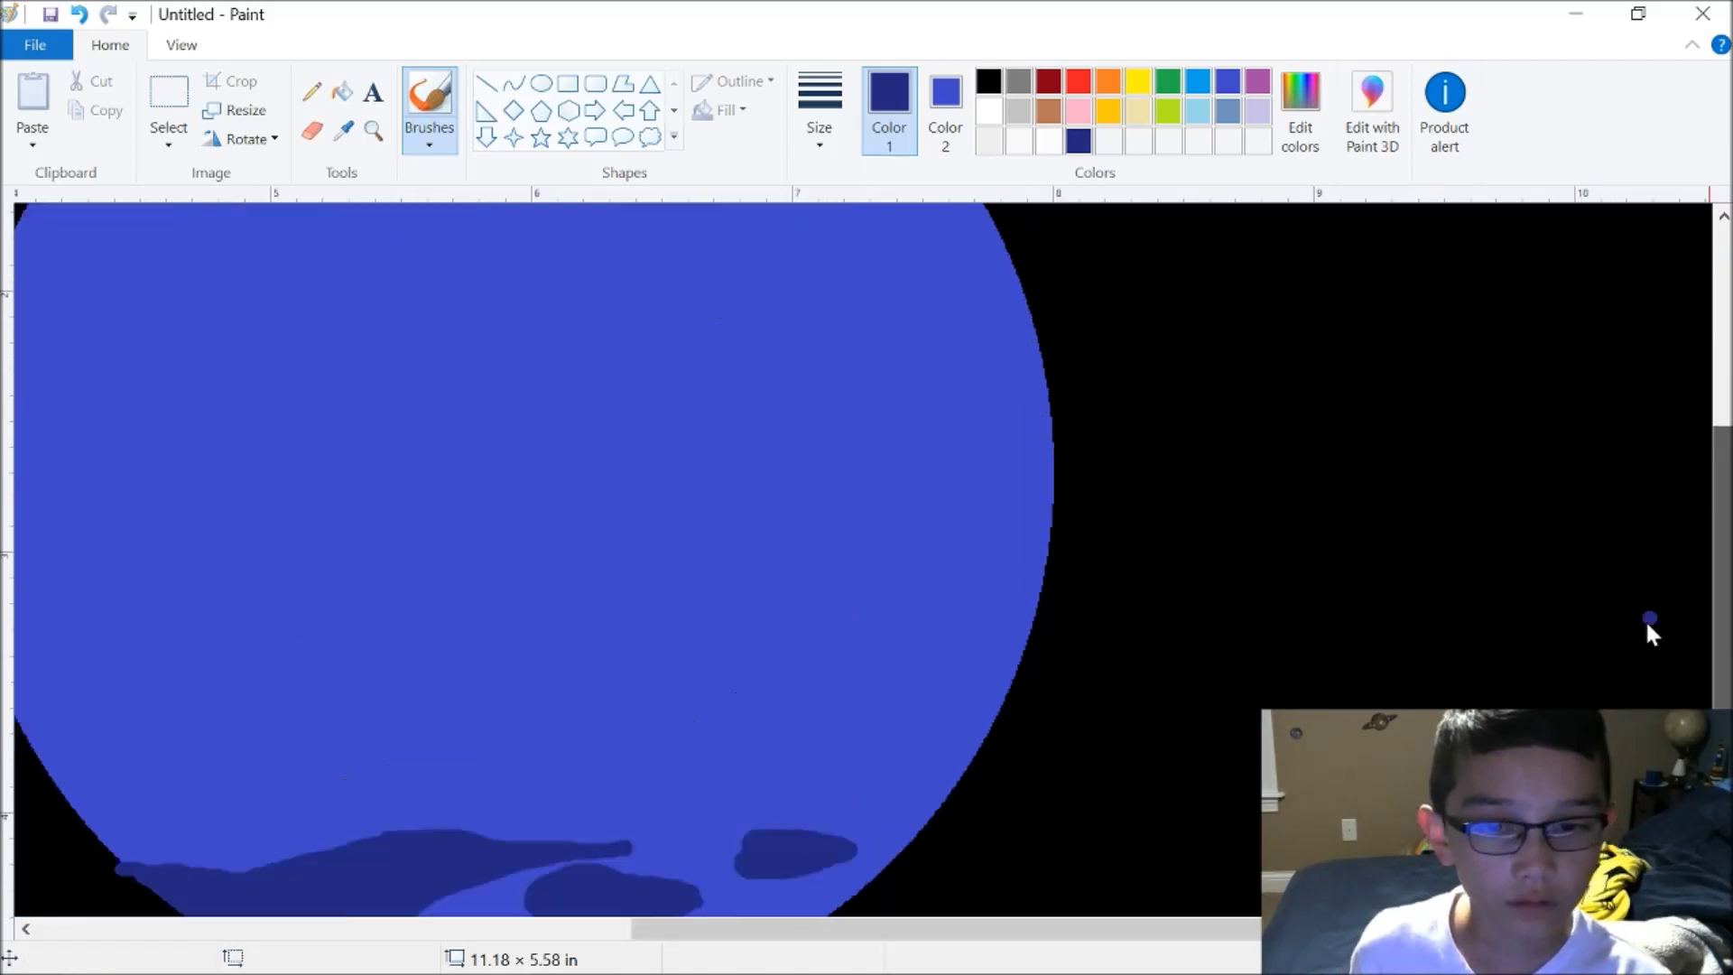
key(ctrl+Page_Down)
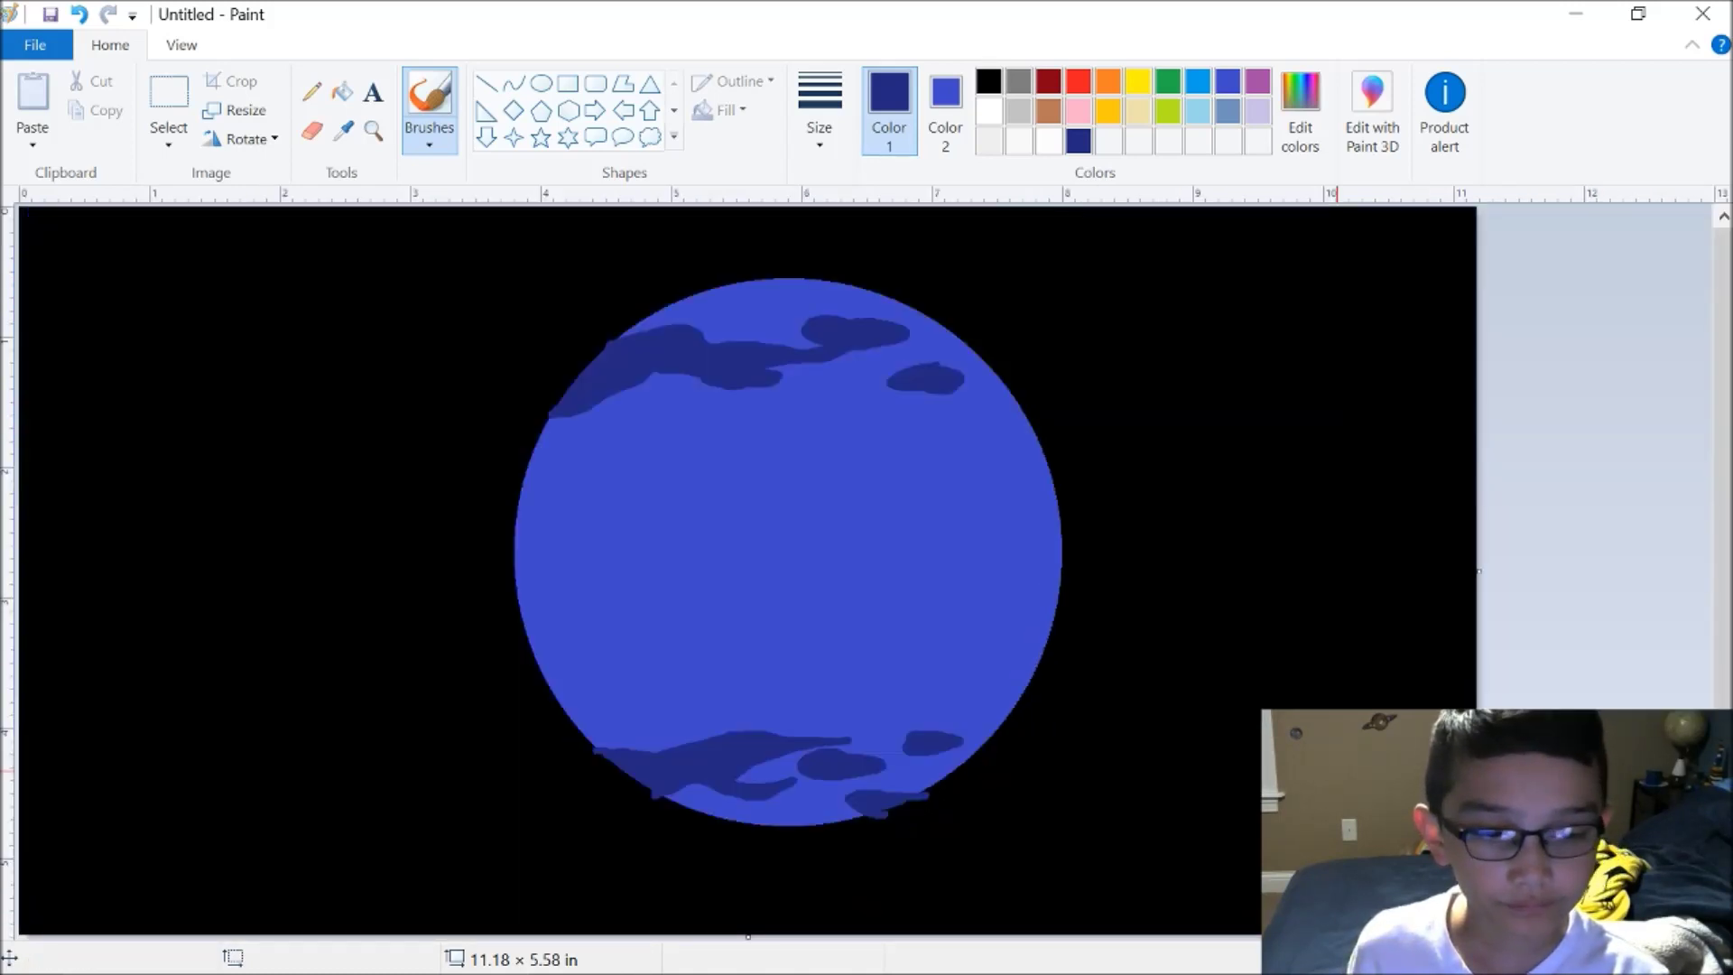
click(343, 94)
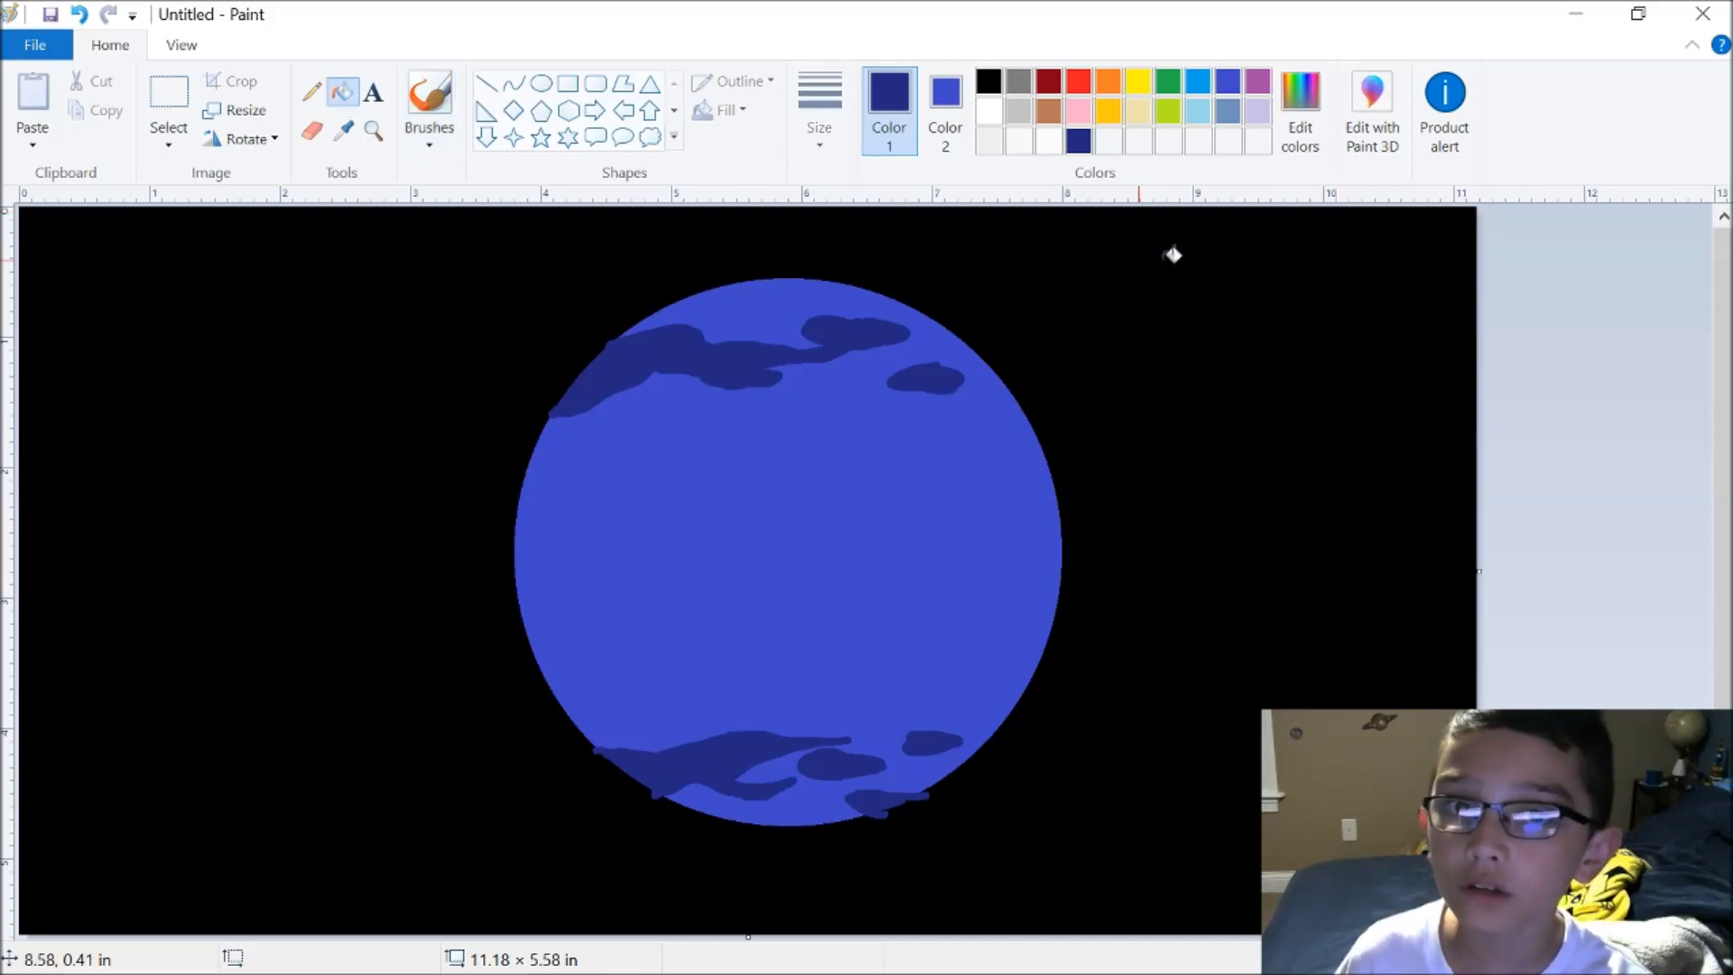
click(988, 80)
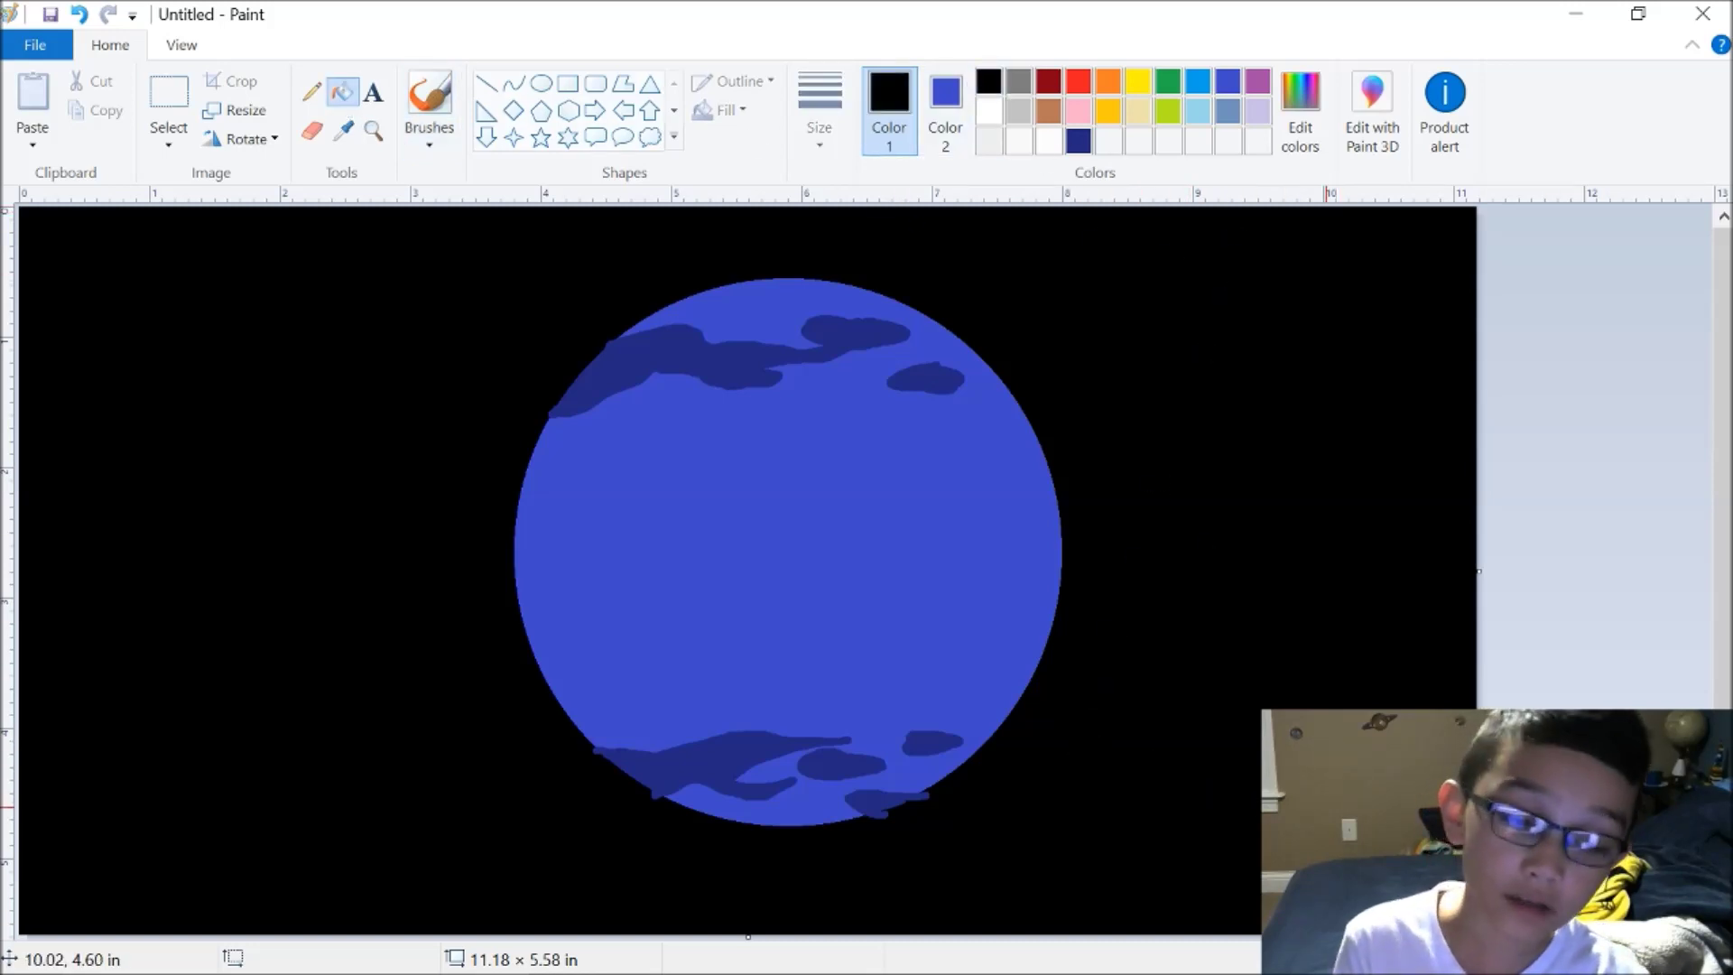
click(430, 97)
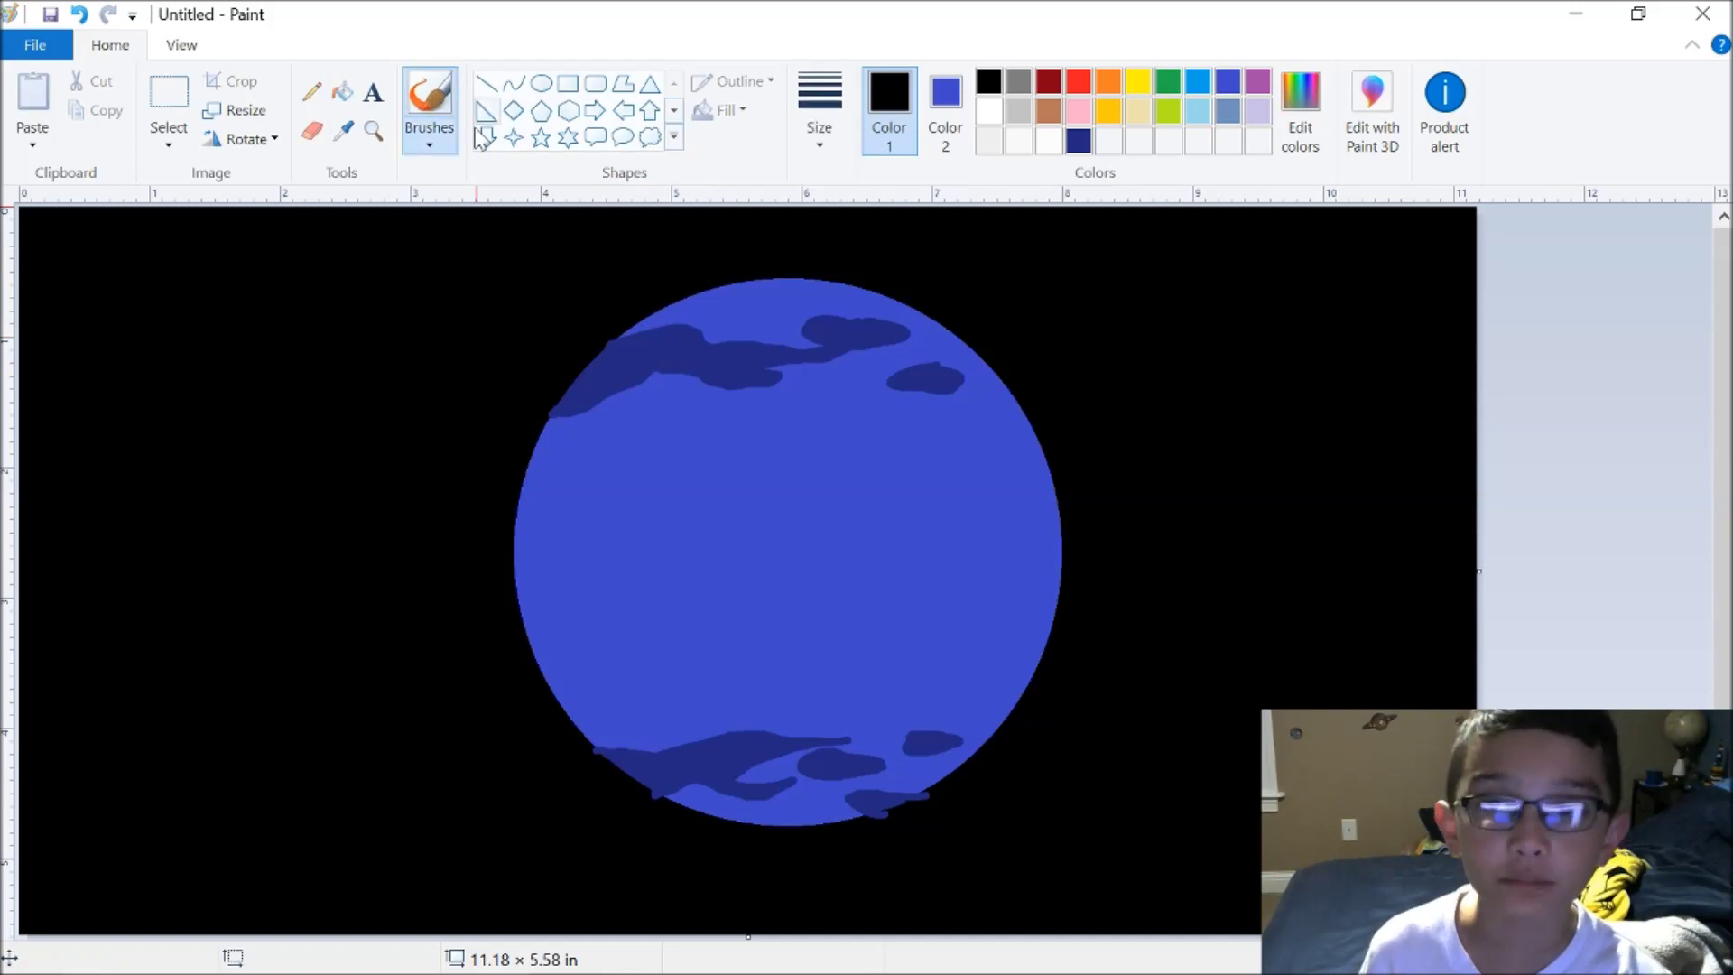
Select the Oval shape with both outline and fill colours set to the dark navy swatch
click(540, 86)
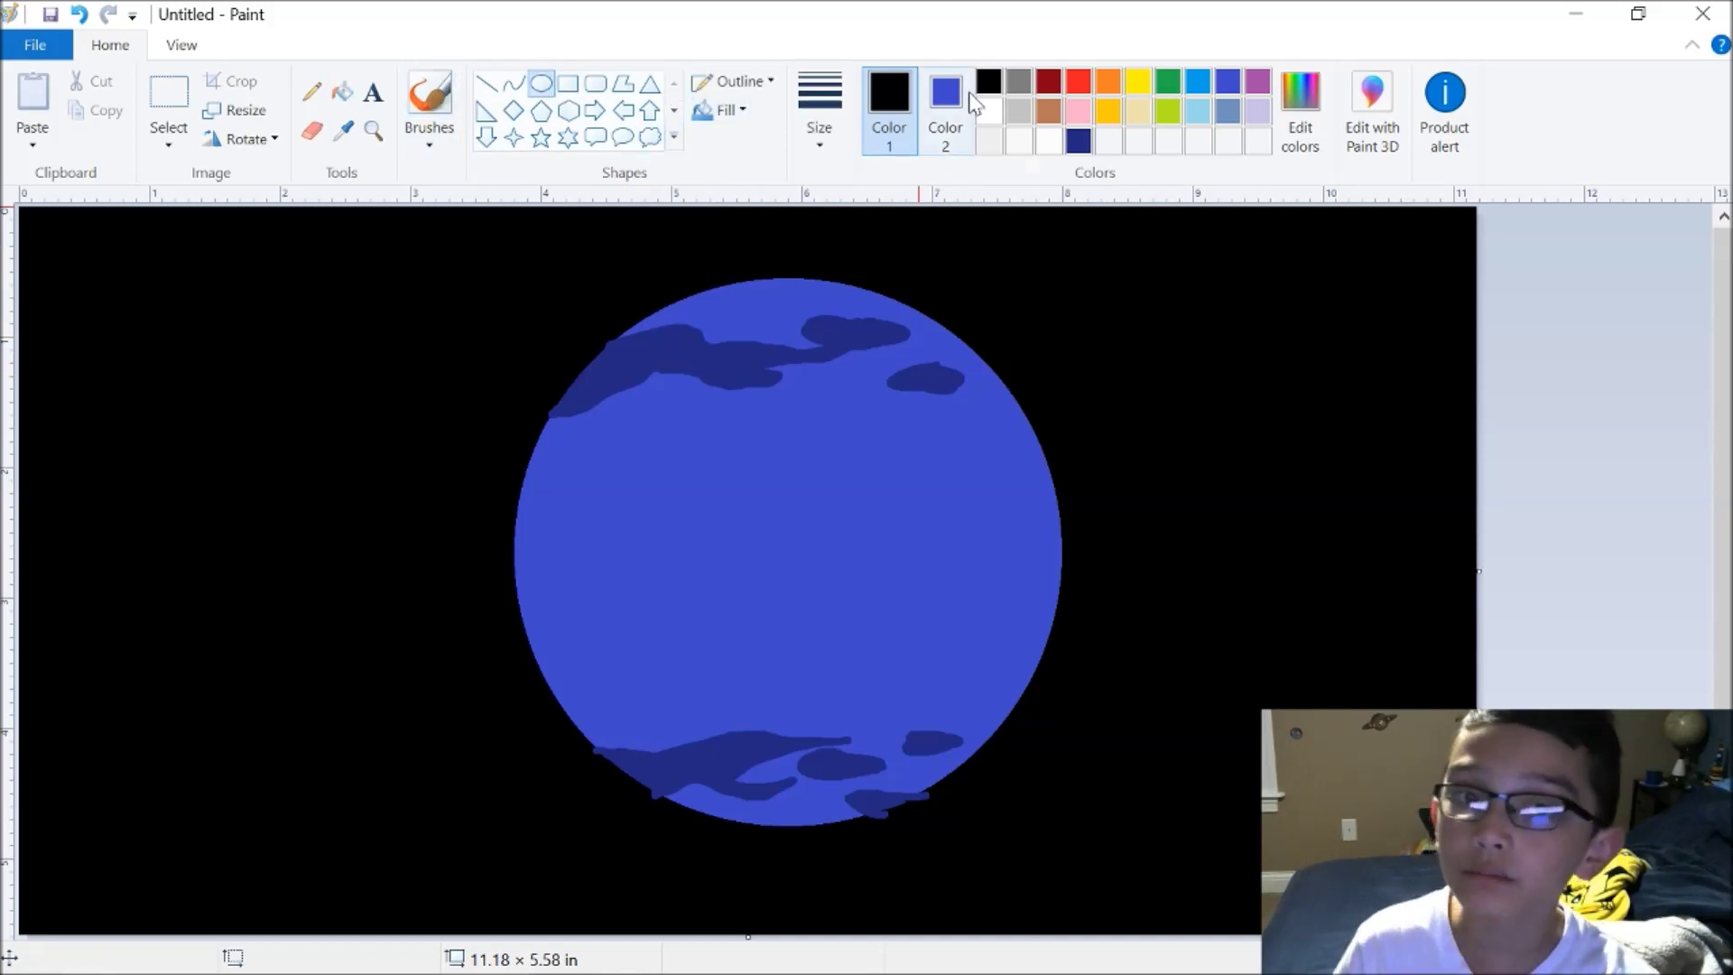
click(1077, 141)
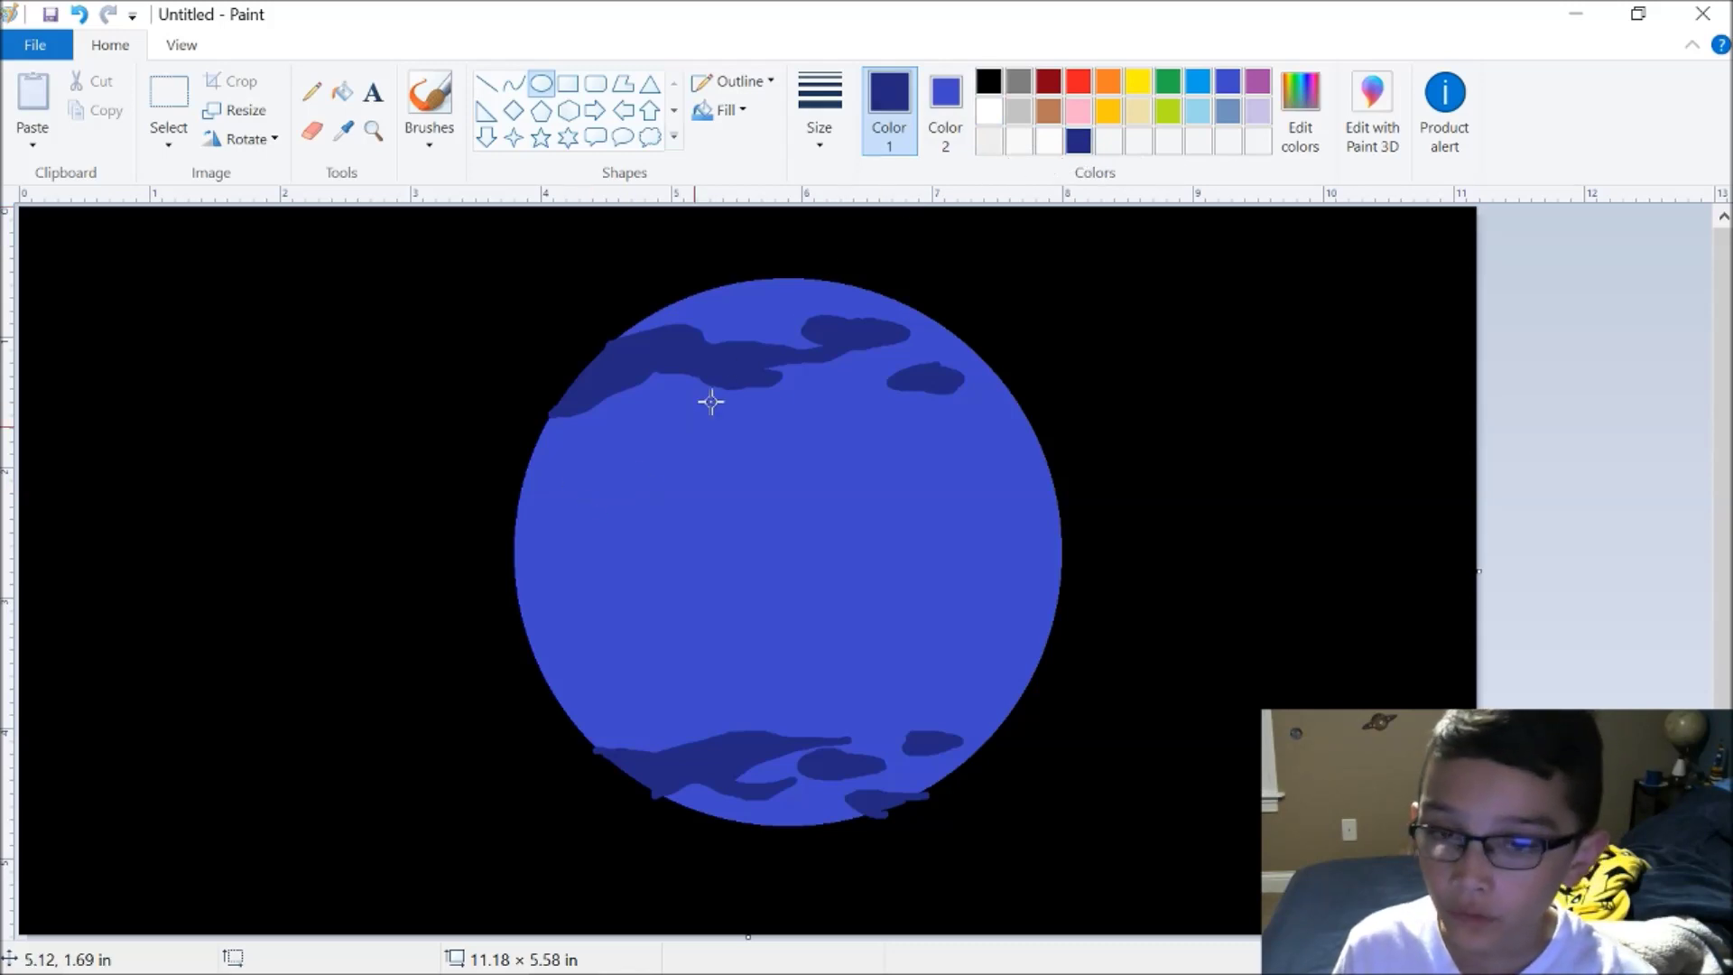
click(945, 113)
click(1078, 144)
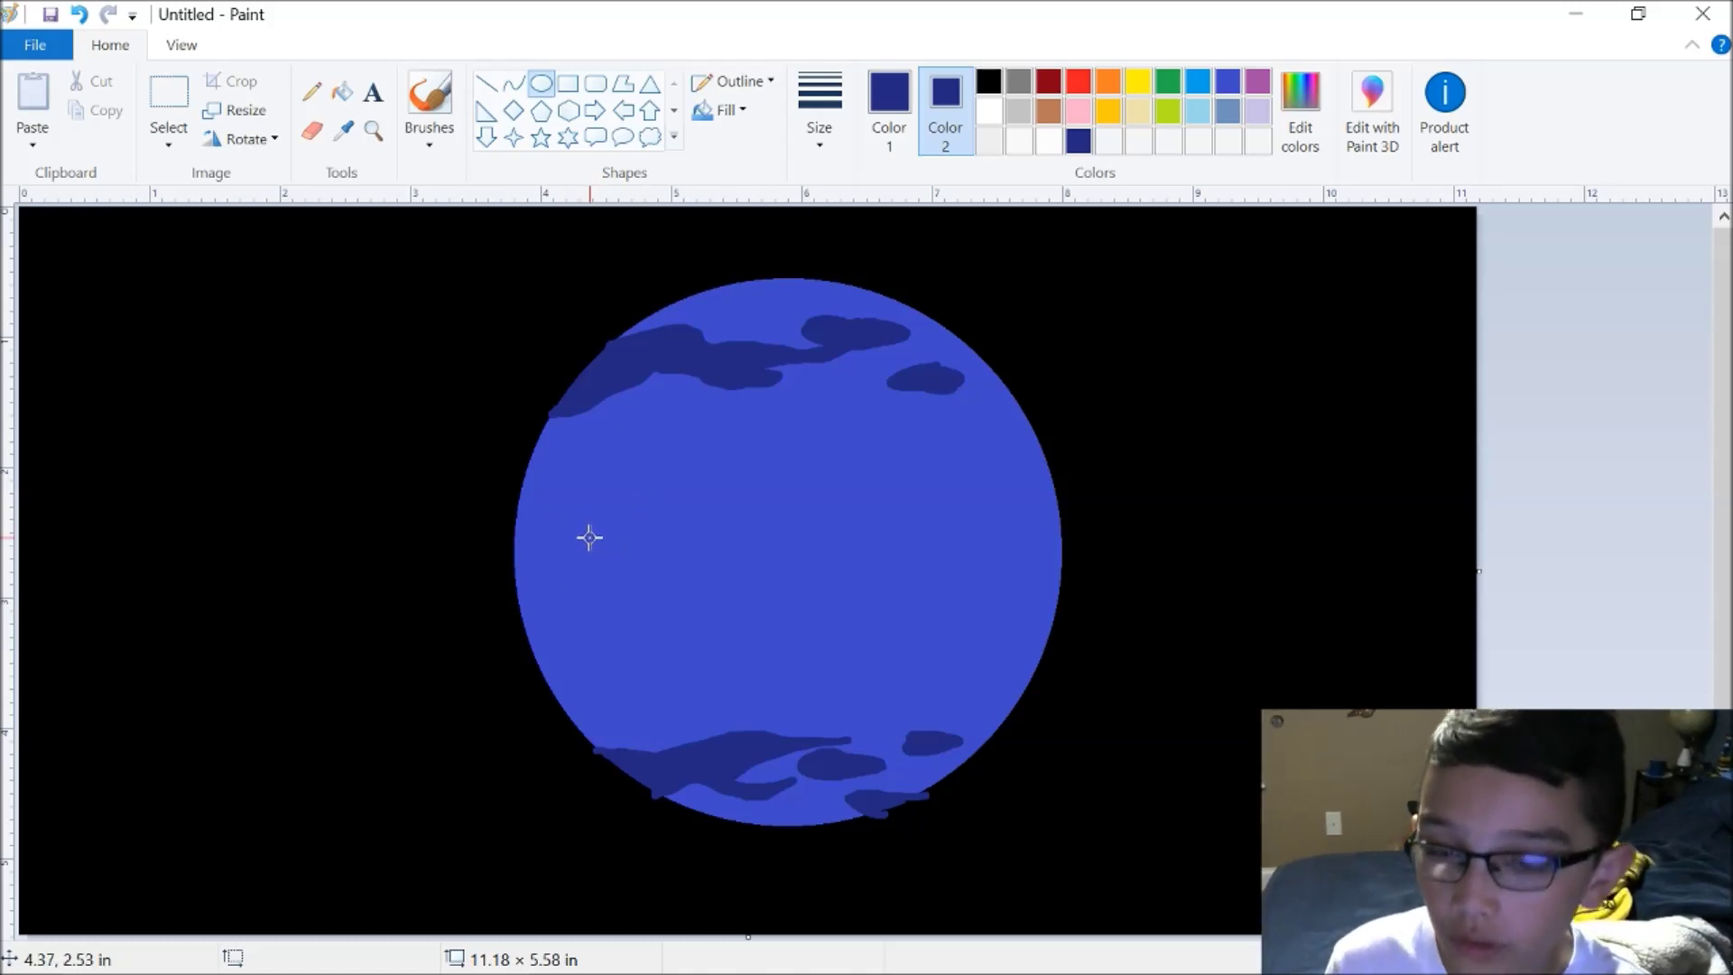
Draw a 1.09 × 0.71 in navy oval on the planet's left side and move it up into place
mouse_move(592, 527)
mouse_down()
mouse_move(733, 618)
mouse_move(650, 541)
mouse_move(669, 545)
mouse_move(673, 515)
mouse_move(674, 650)
mouse_move(714, 485)
mouse_move(696, 530)
mouse_move(642, 518)
mouse_move(812, 337)
mouse_move(824, 348)
mouse_move(797, 611)
mouse_move(669, 580)
mouse_move(658, 631)
mouse_up()
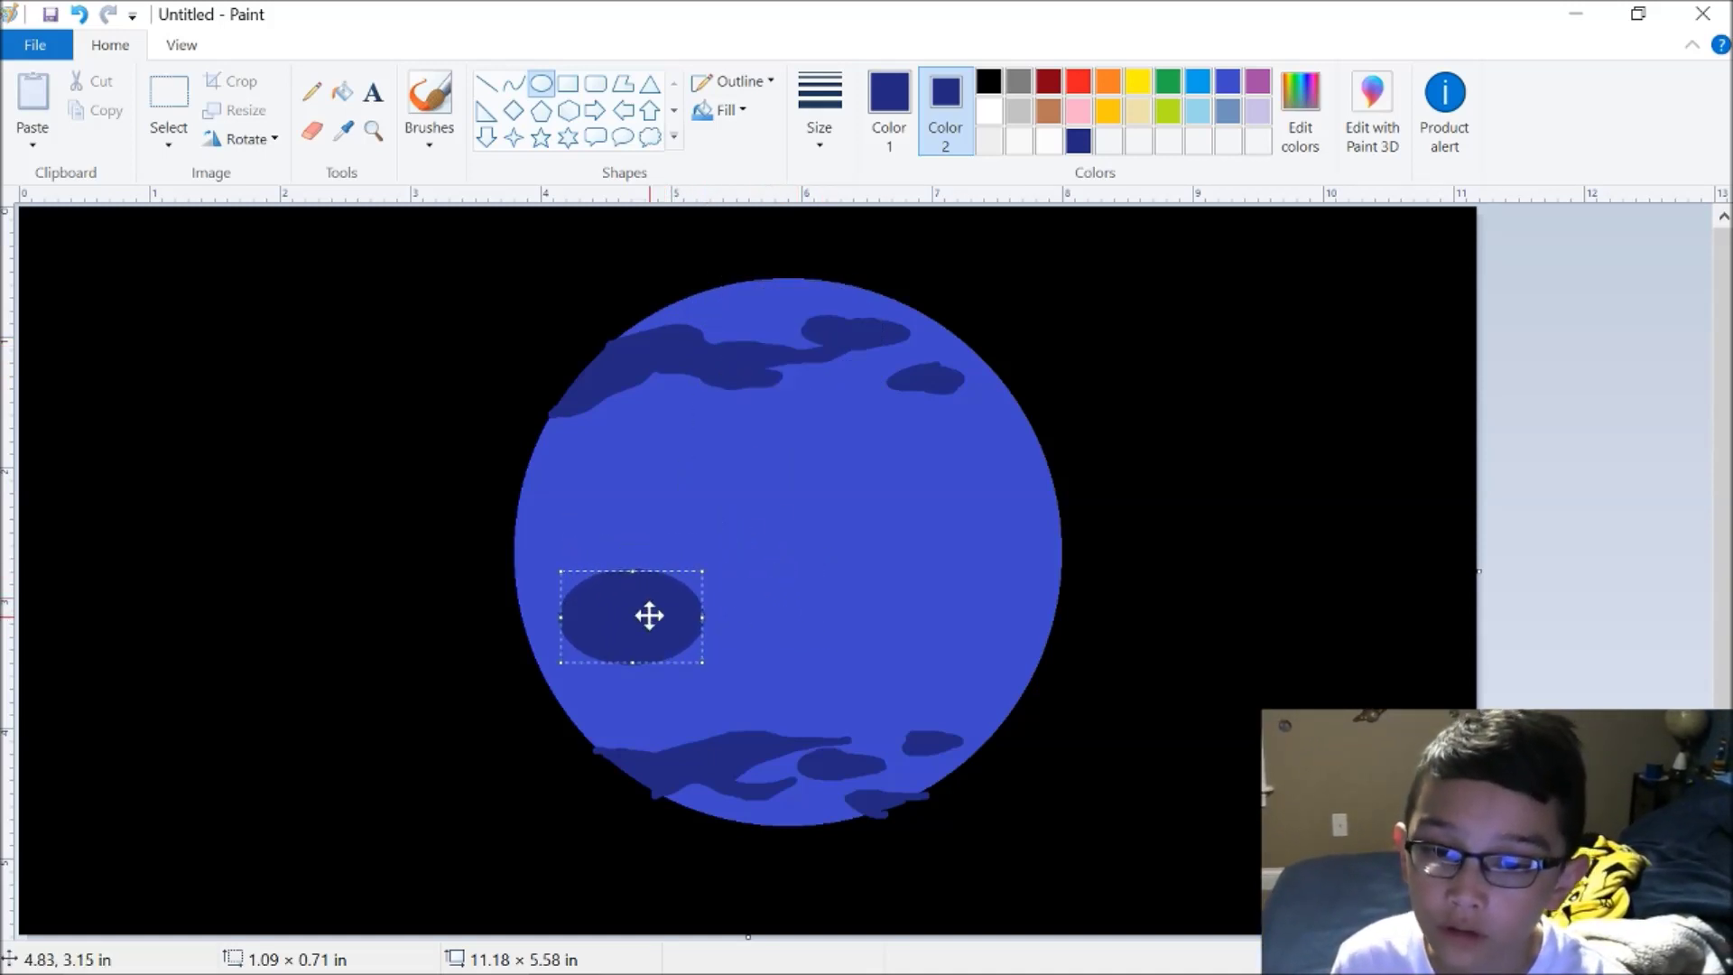
drag(649, 617, 658, 511)
click(792, 488)
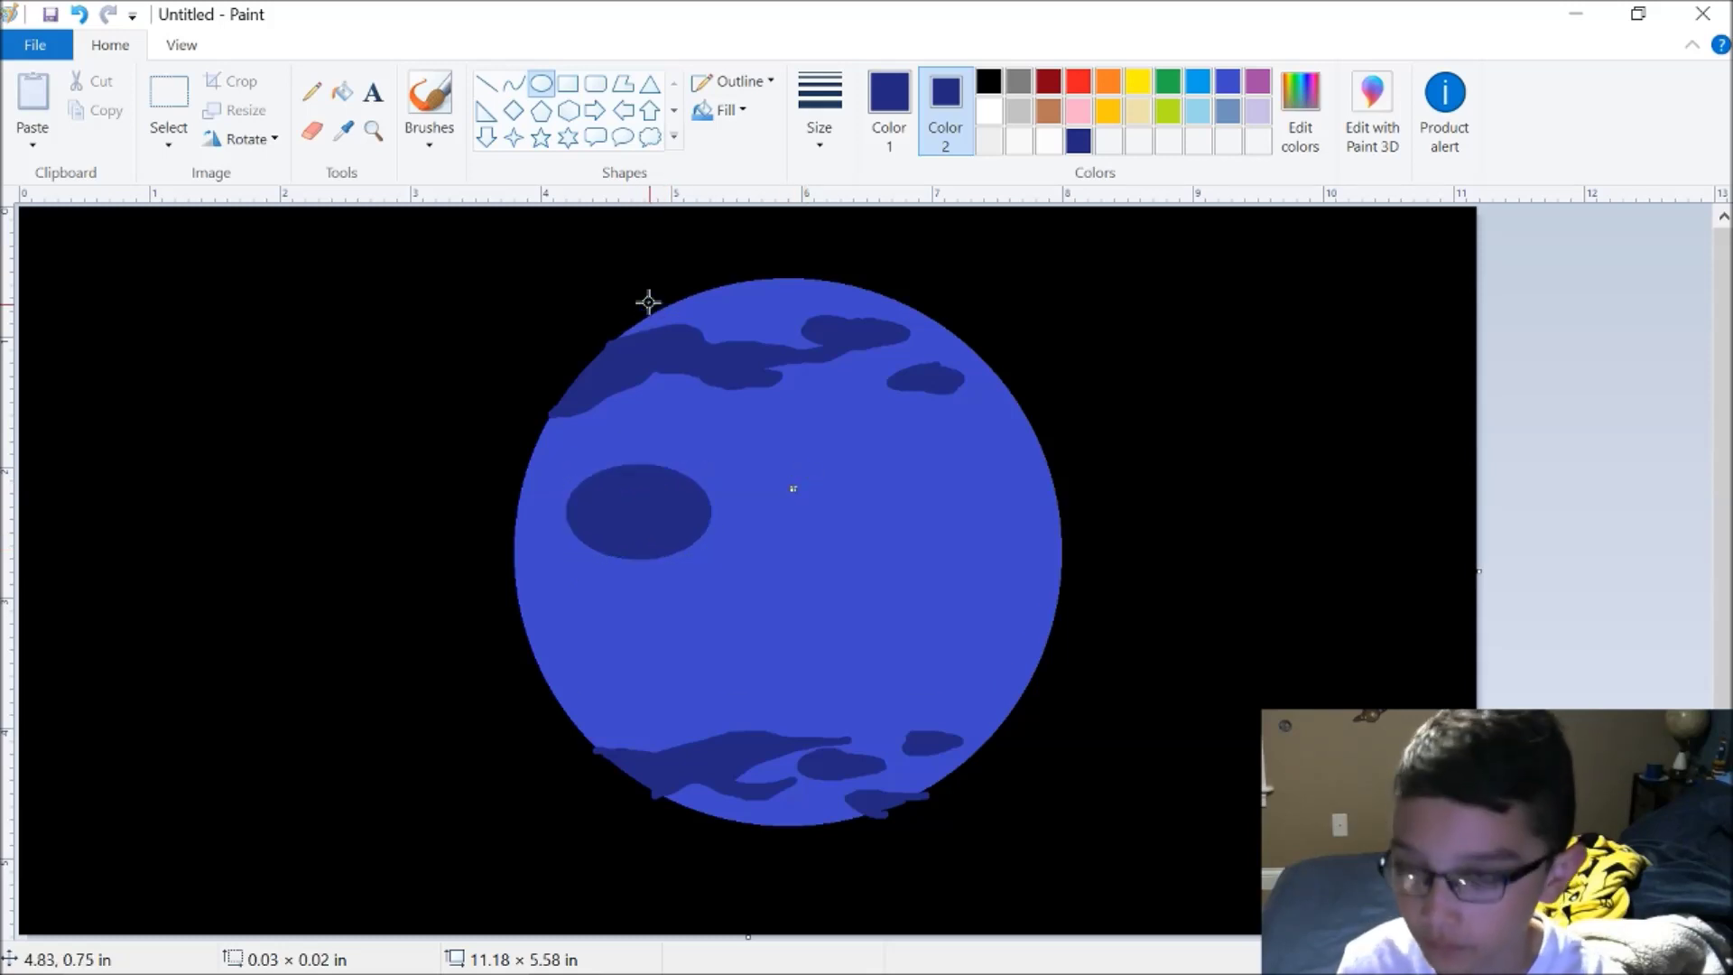
Zoom in on the dark oval and mix a pale cyan brush colour in Edit Colors
click(373, 131)
click(740, 503)
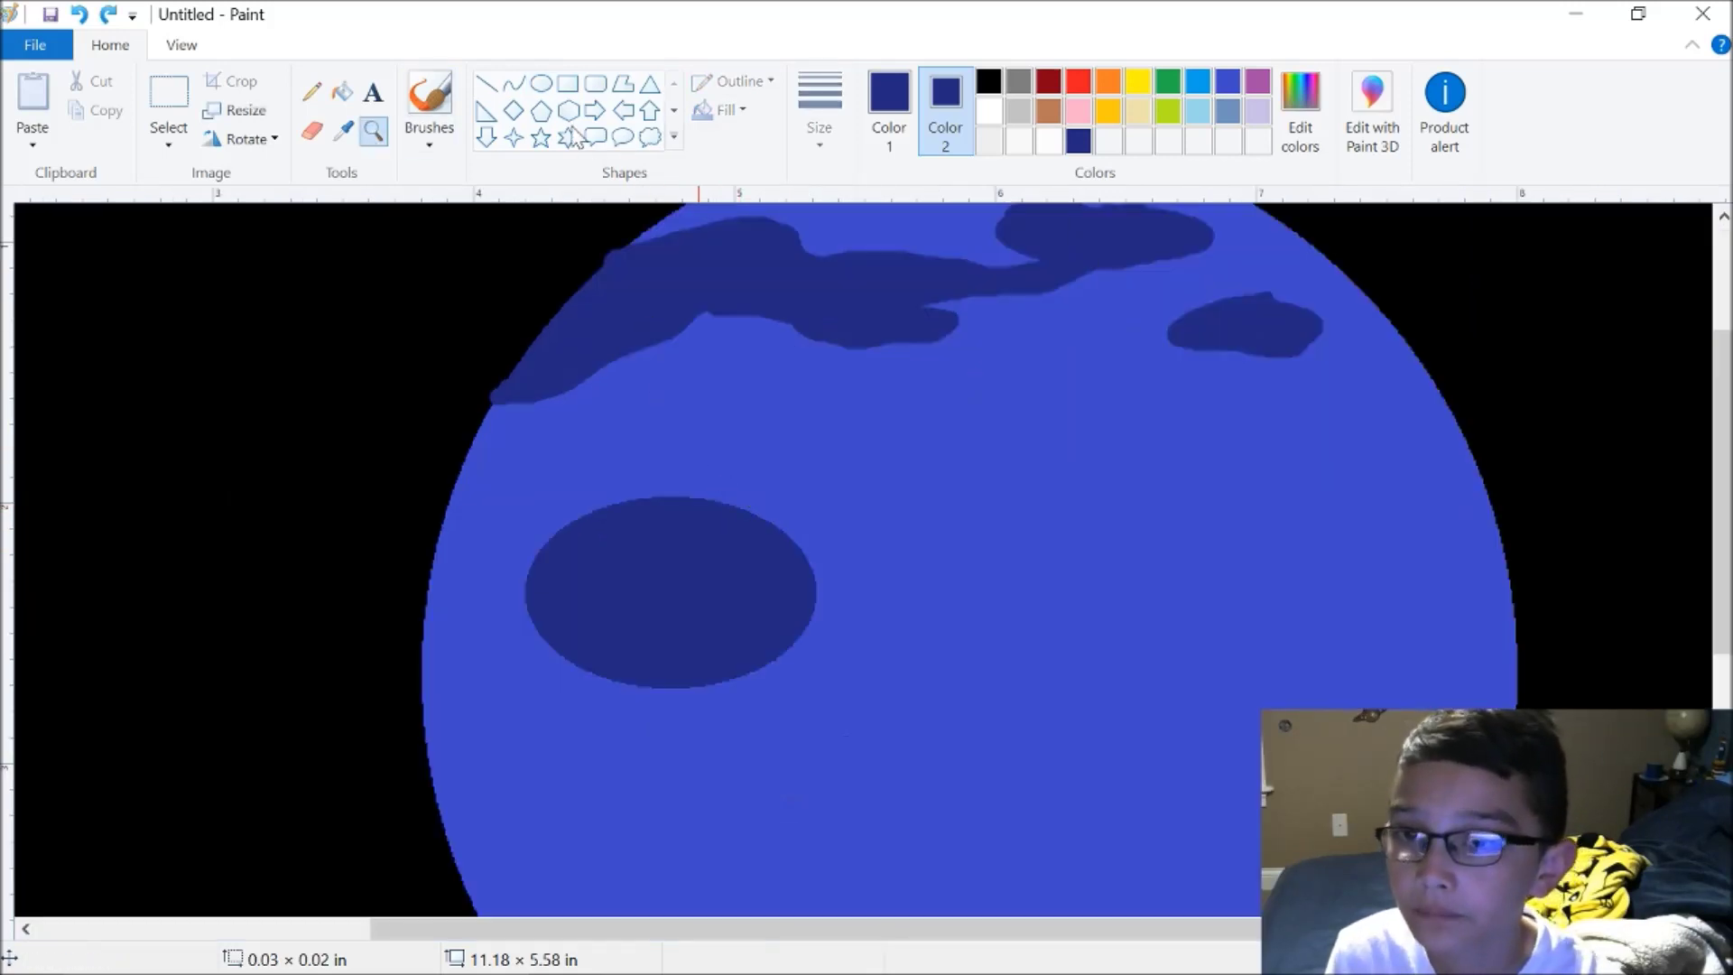
click(430, 109)
click(889, 109)
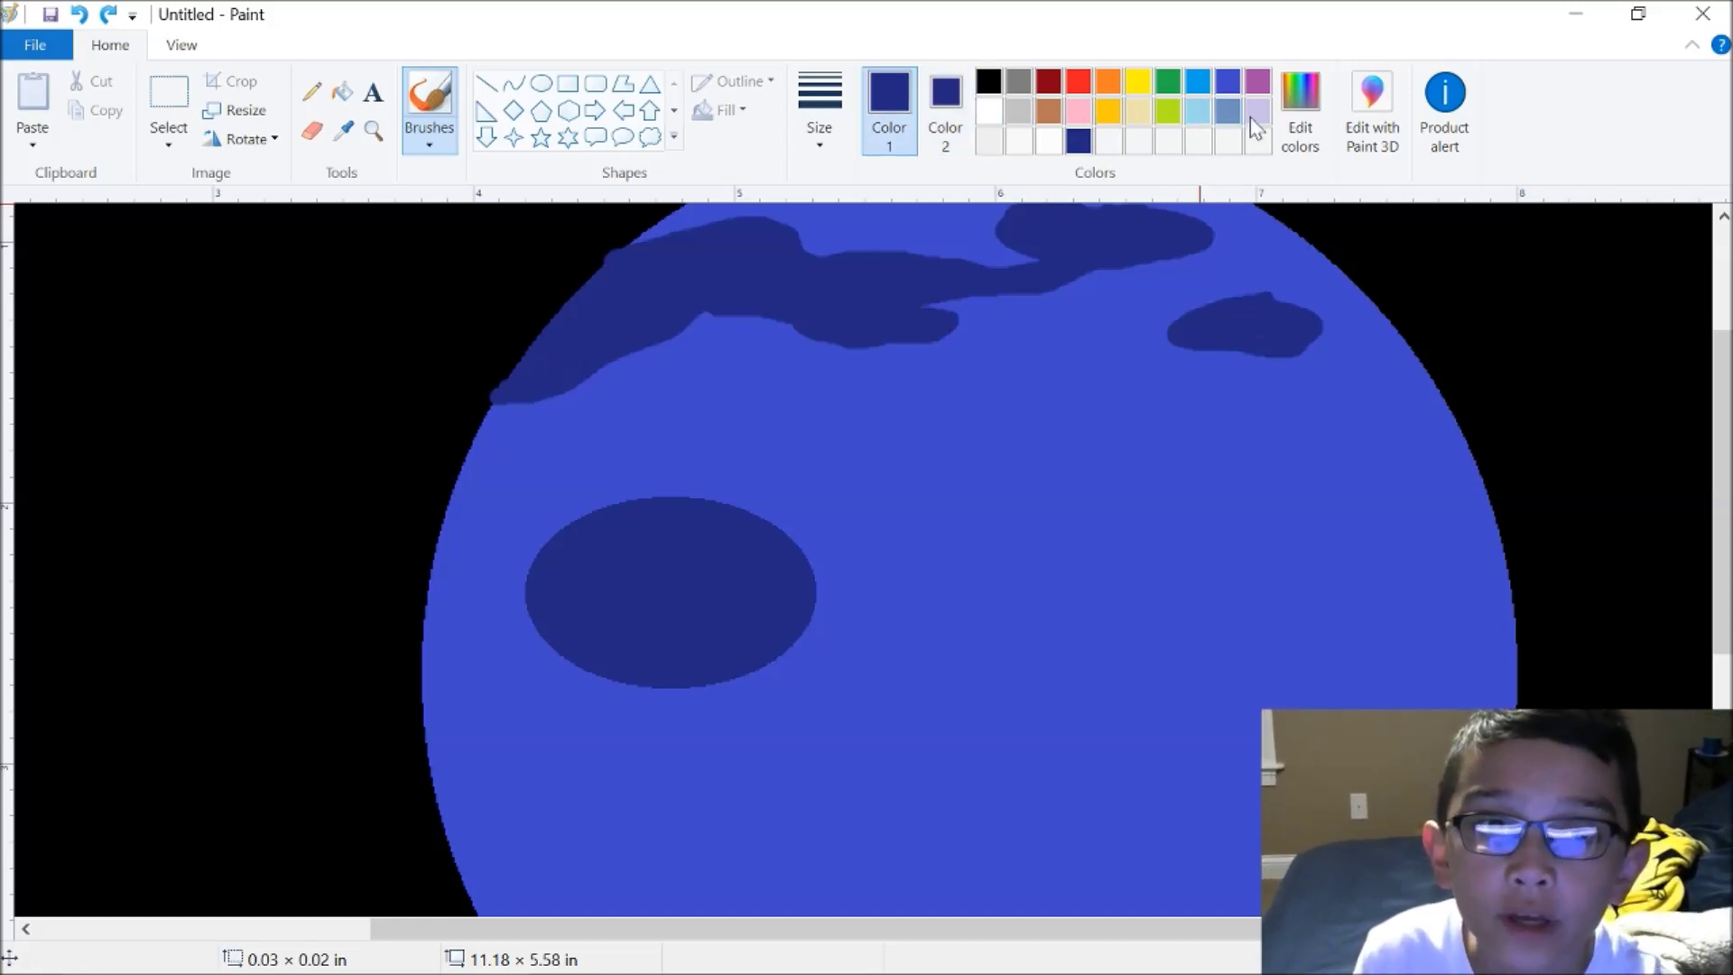
click(1199, 110)
click(1300, 108)
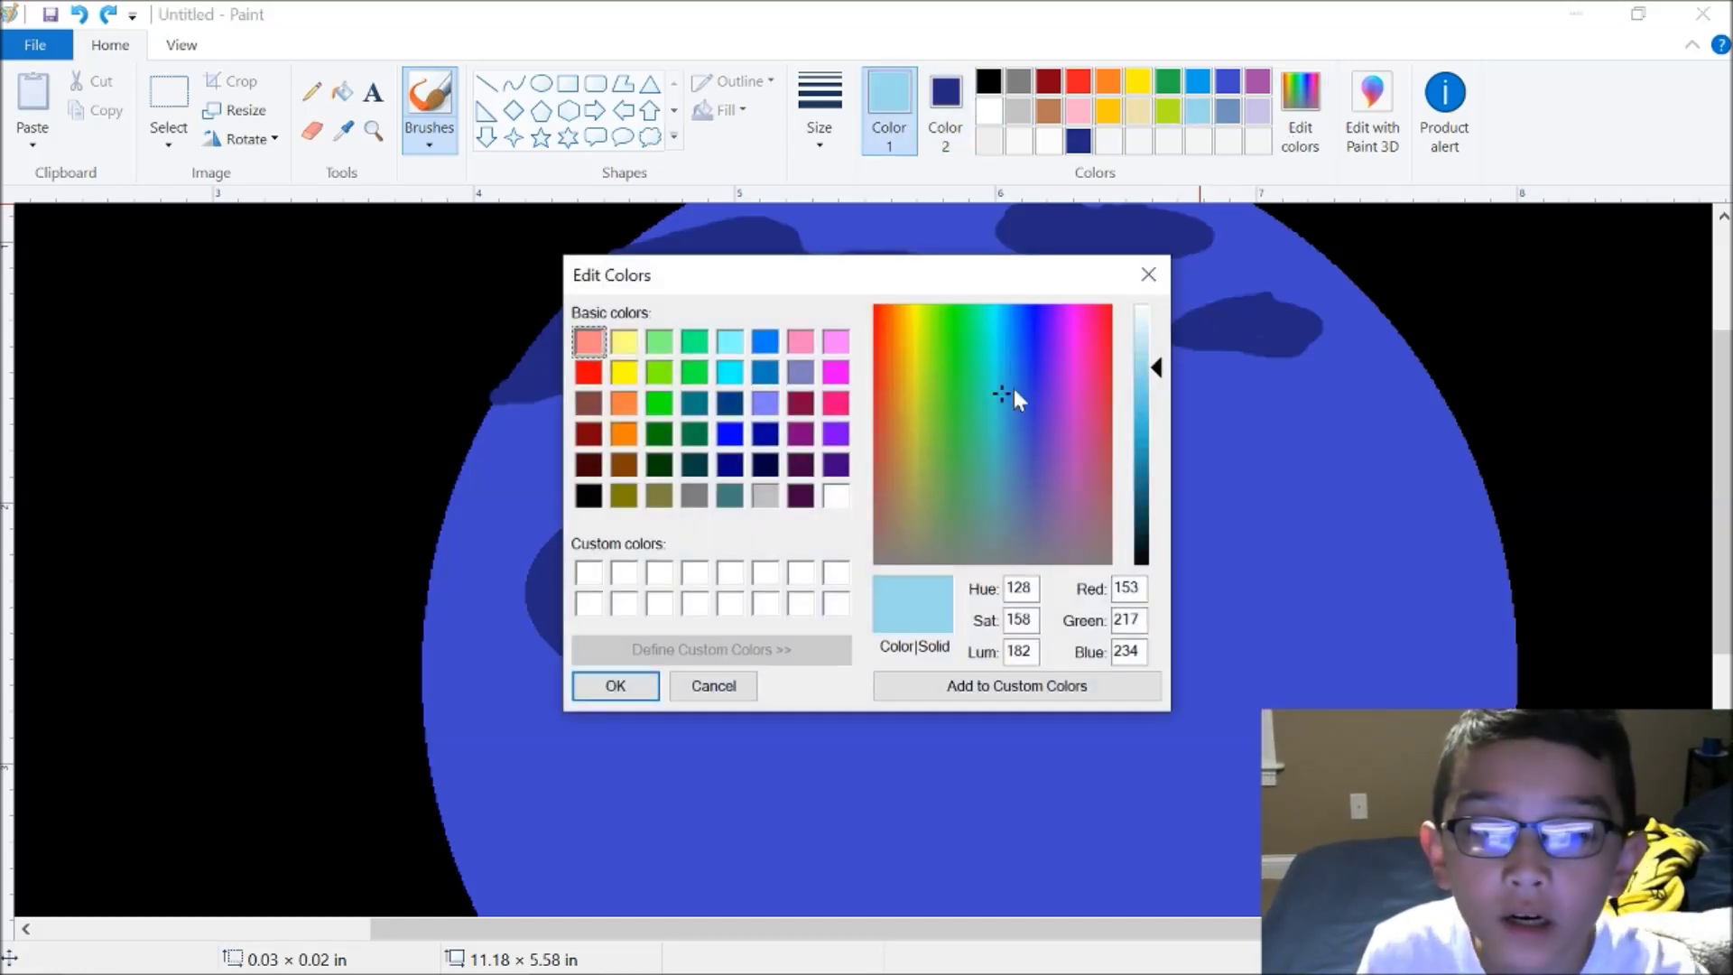
click(1142, 334)
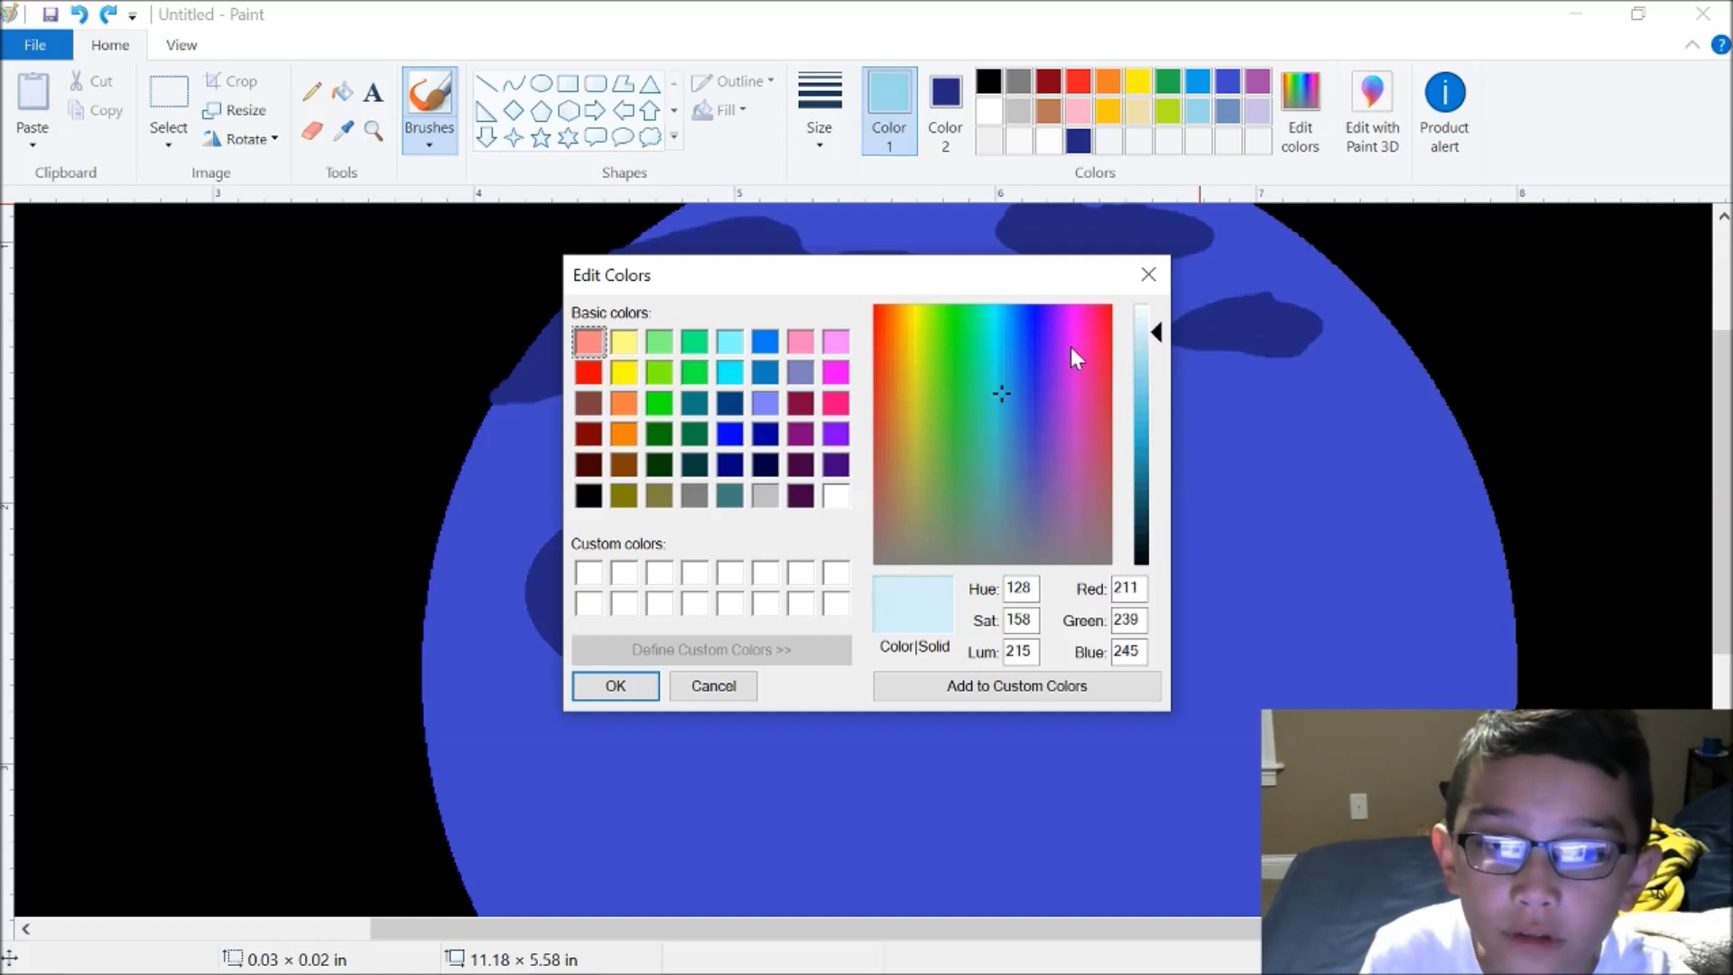
click(995, 307)
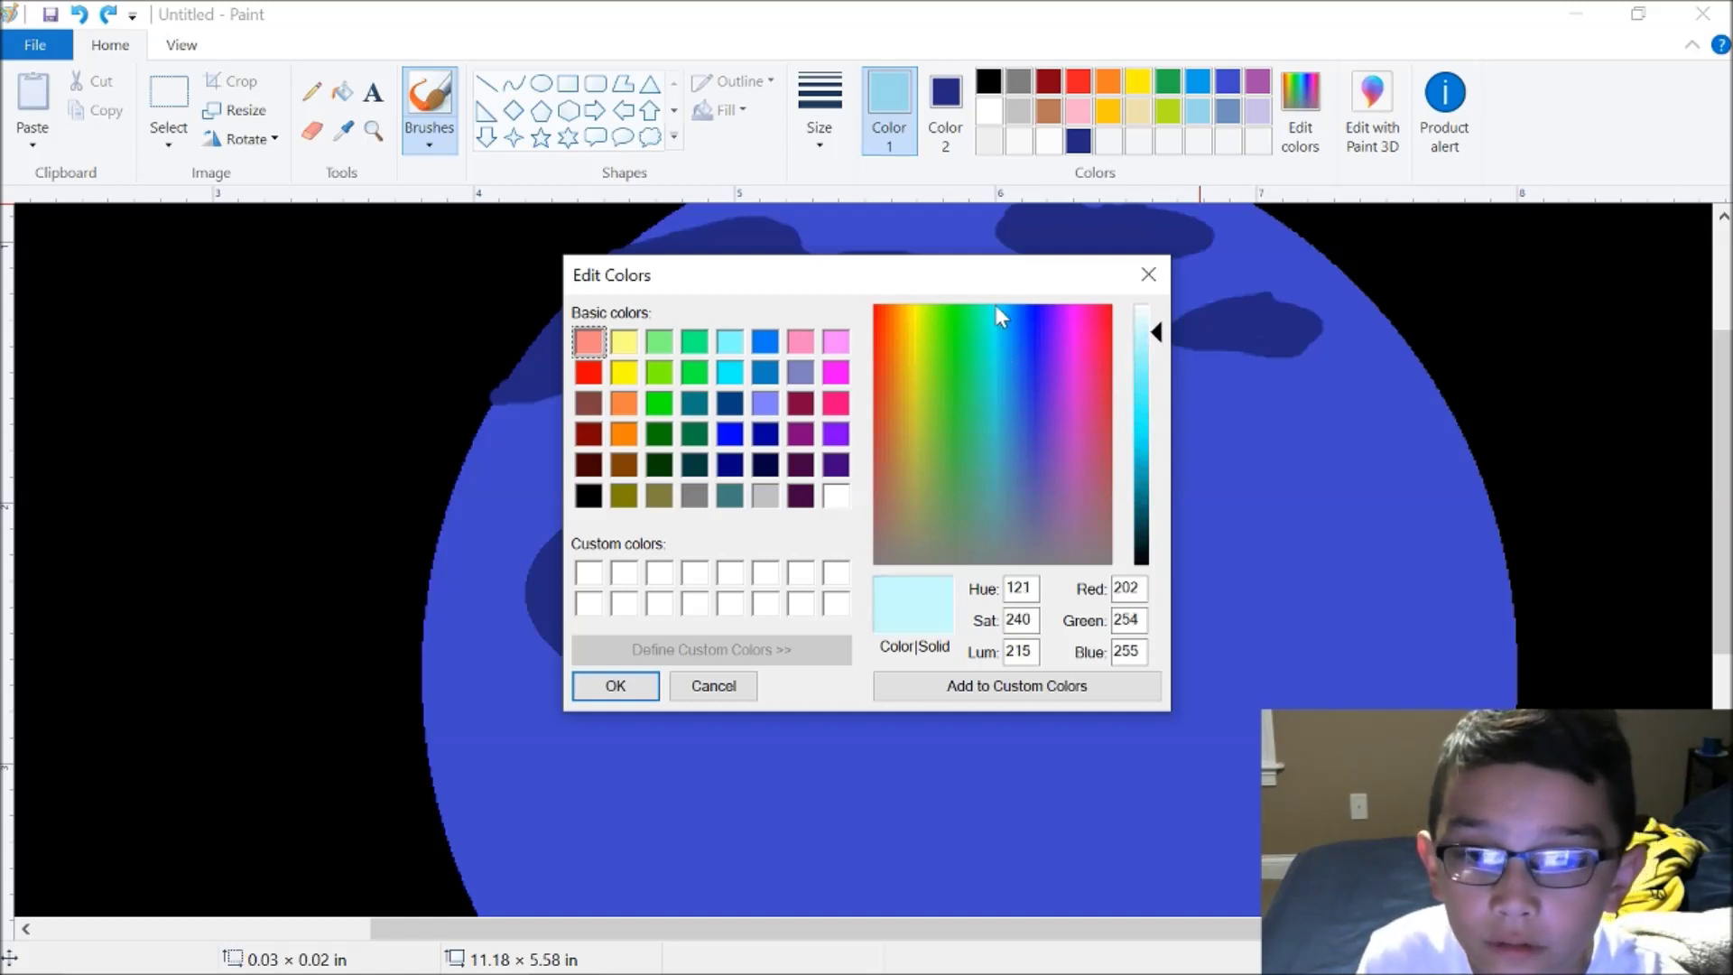
click(619, 690)
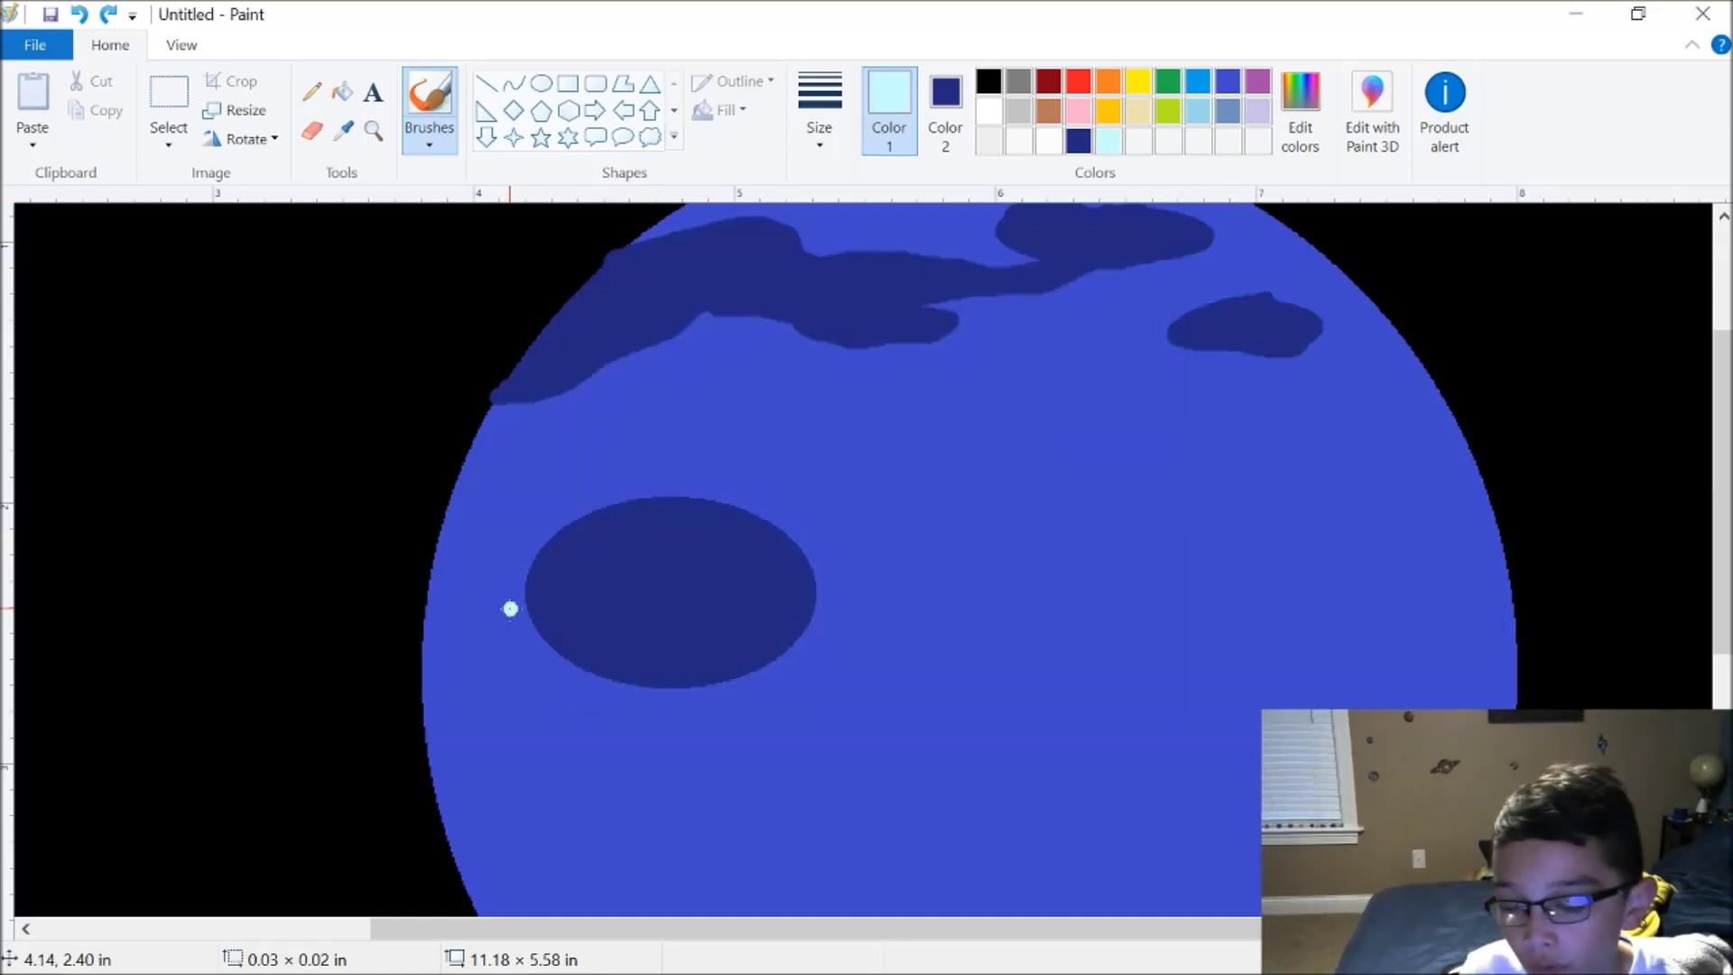
Paint pale cyan streaks left of, above, right of and below the oval, then zoom out
mouse_move(511, 616)
mouse_down()
mouse_move(533, 675)
mouse_move(577, 683)
mouse_up()
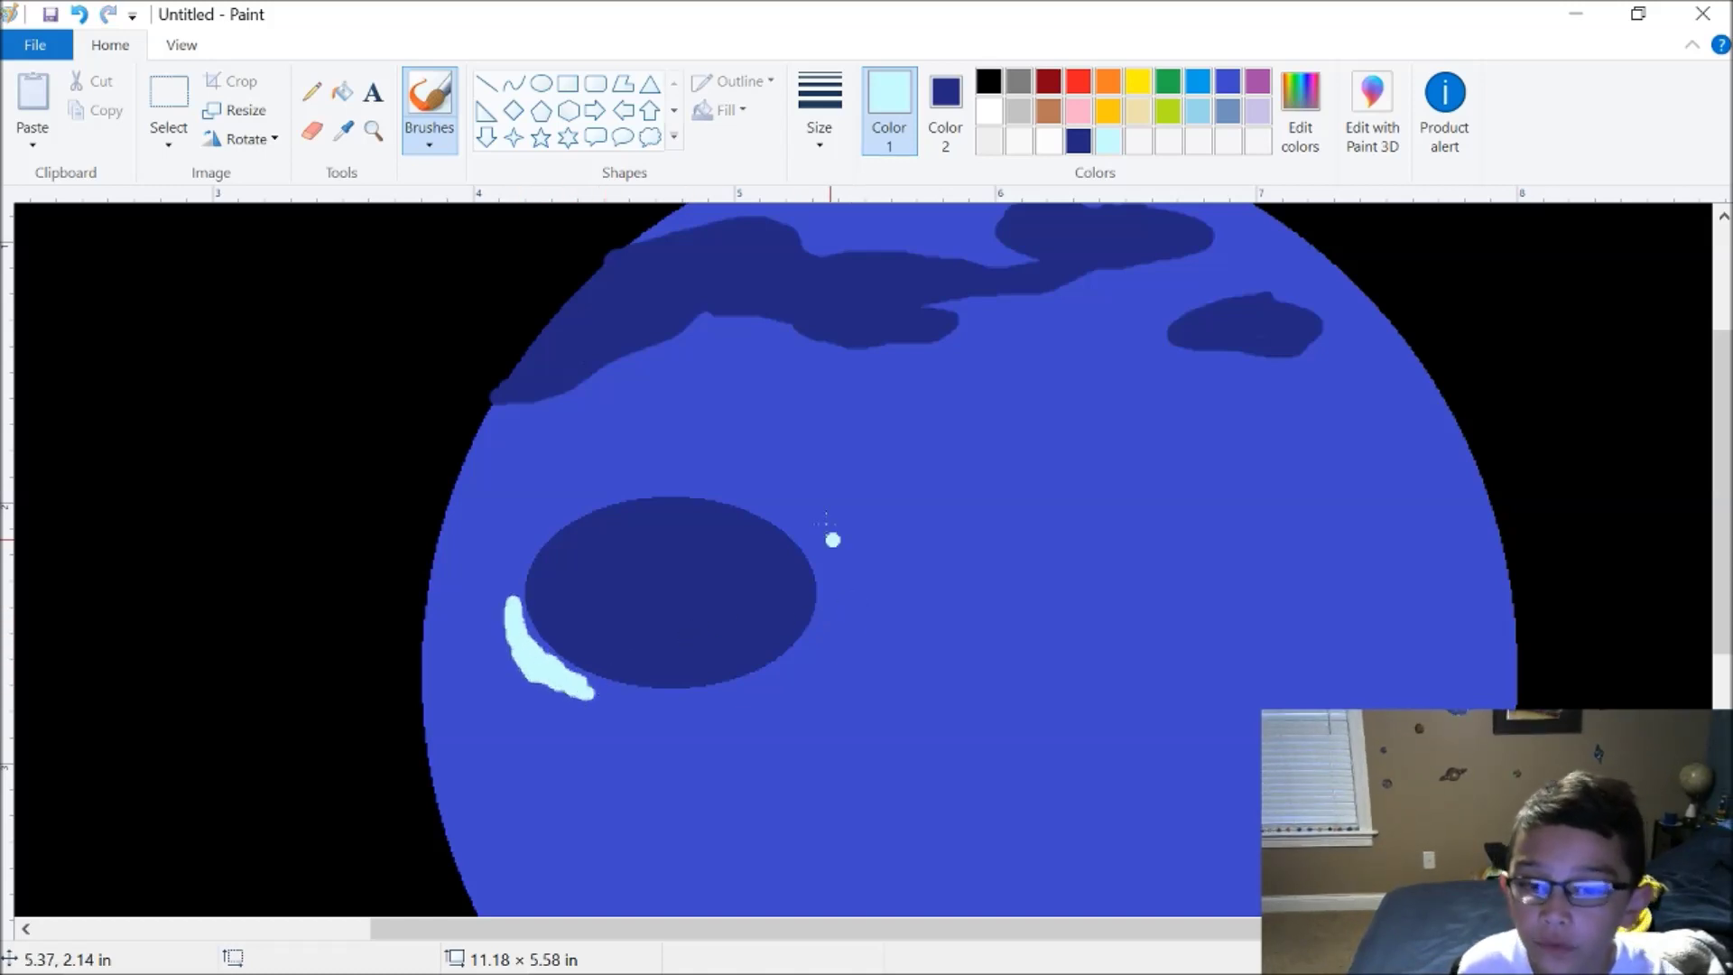
mouse_move(774, 493)
mouse_down()
mouse_move(985, 493)
mouse_move(820, 527)
mouse_move(830, 545)
mouse_move(804, 519)
mouse_up()
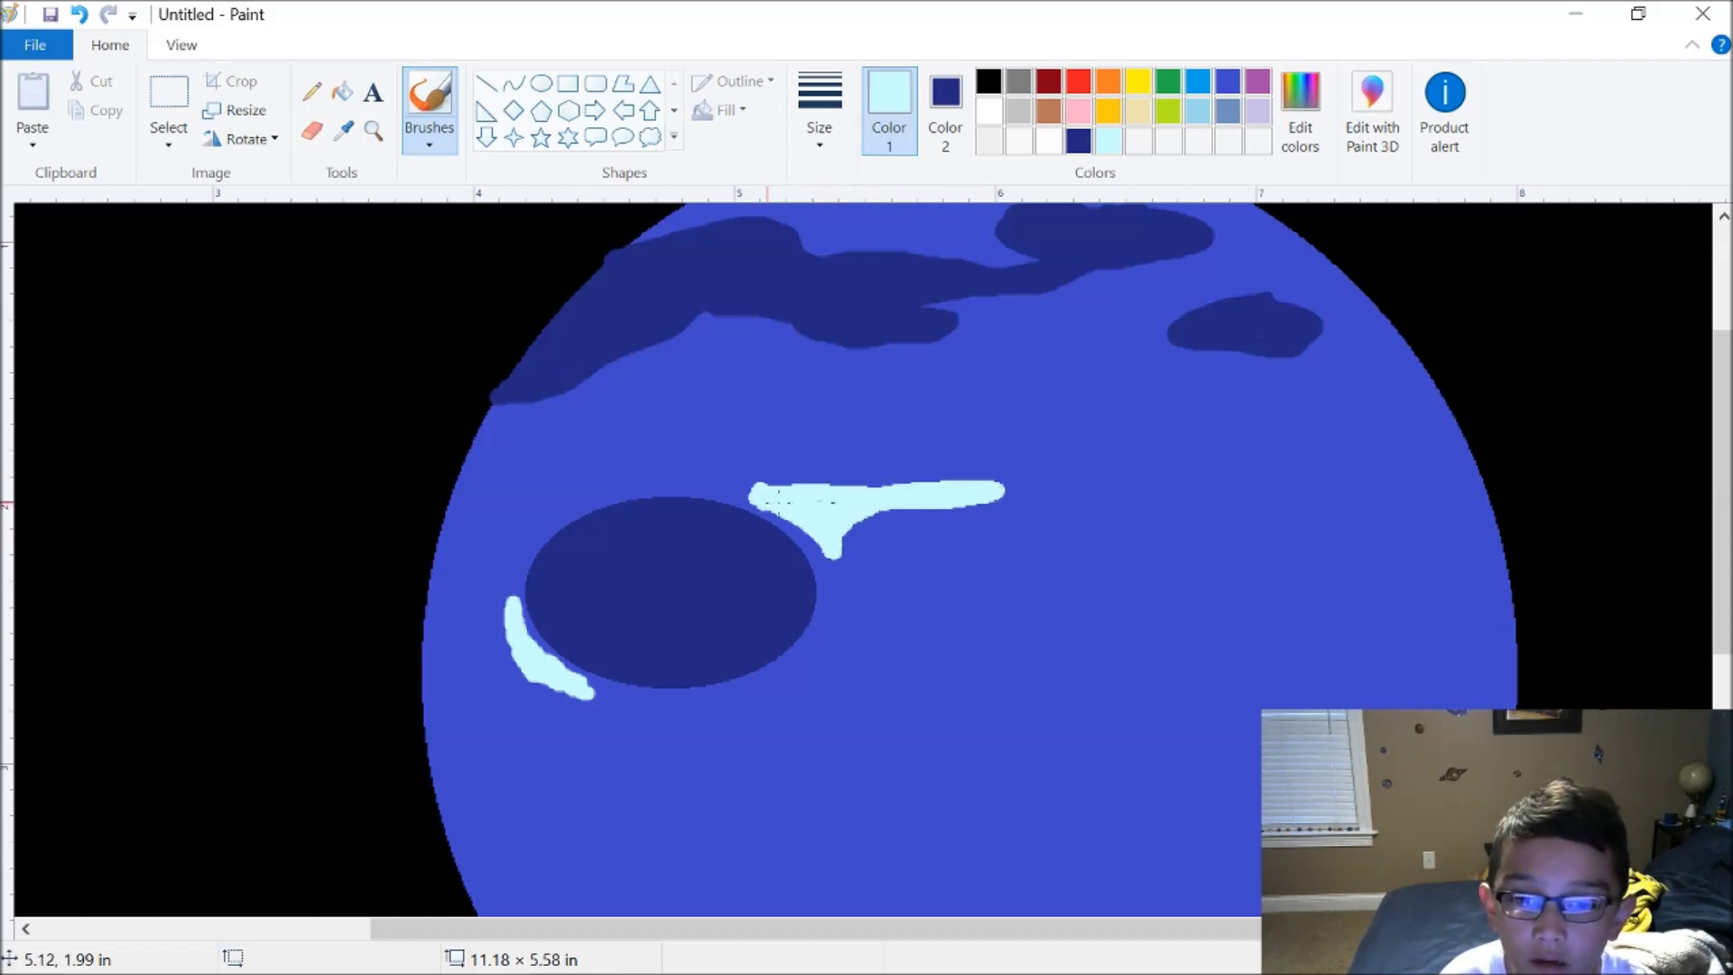
mouse_move(850, 595)
mouse_down()
mouse_move(934, 555)
mouse_move(1069, 528)
mouse_move(866, 550)
mouse_up()
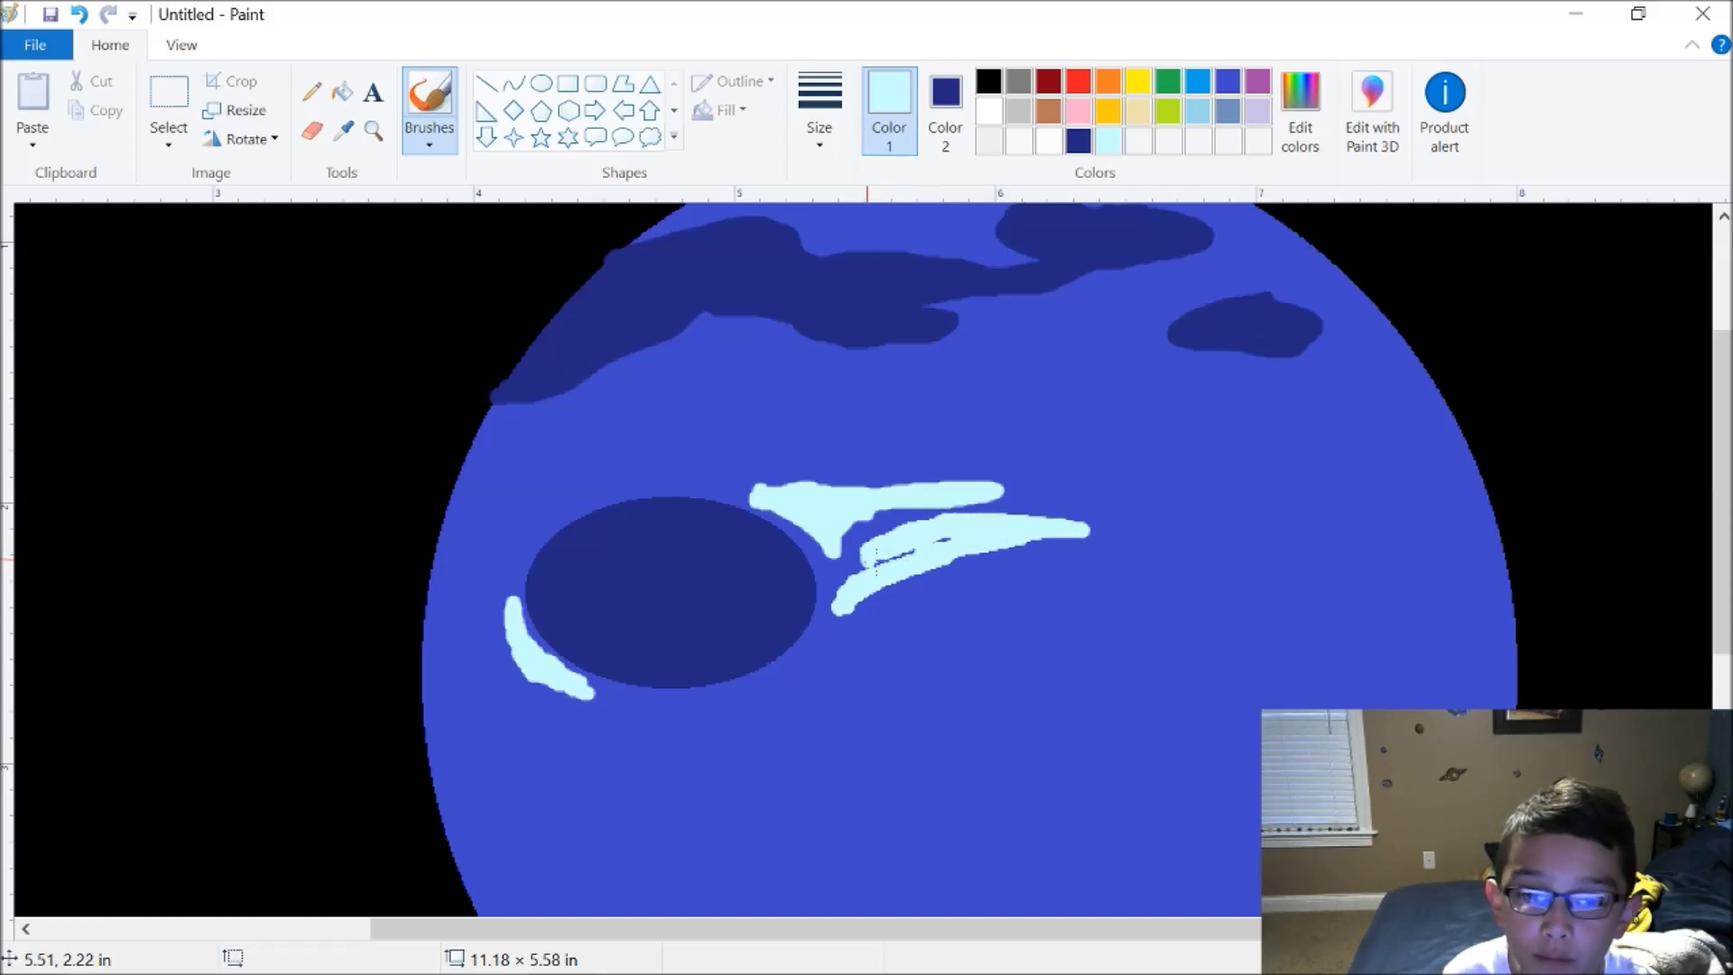
drag(782, 675, 858, 666)
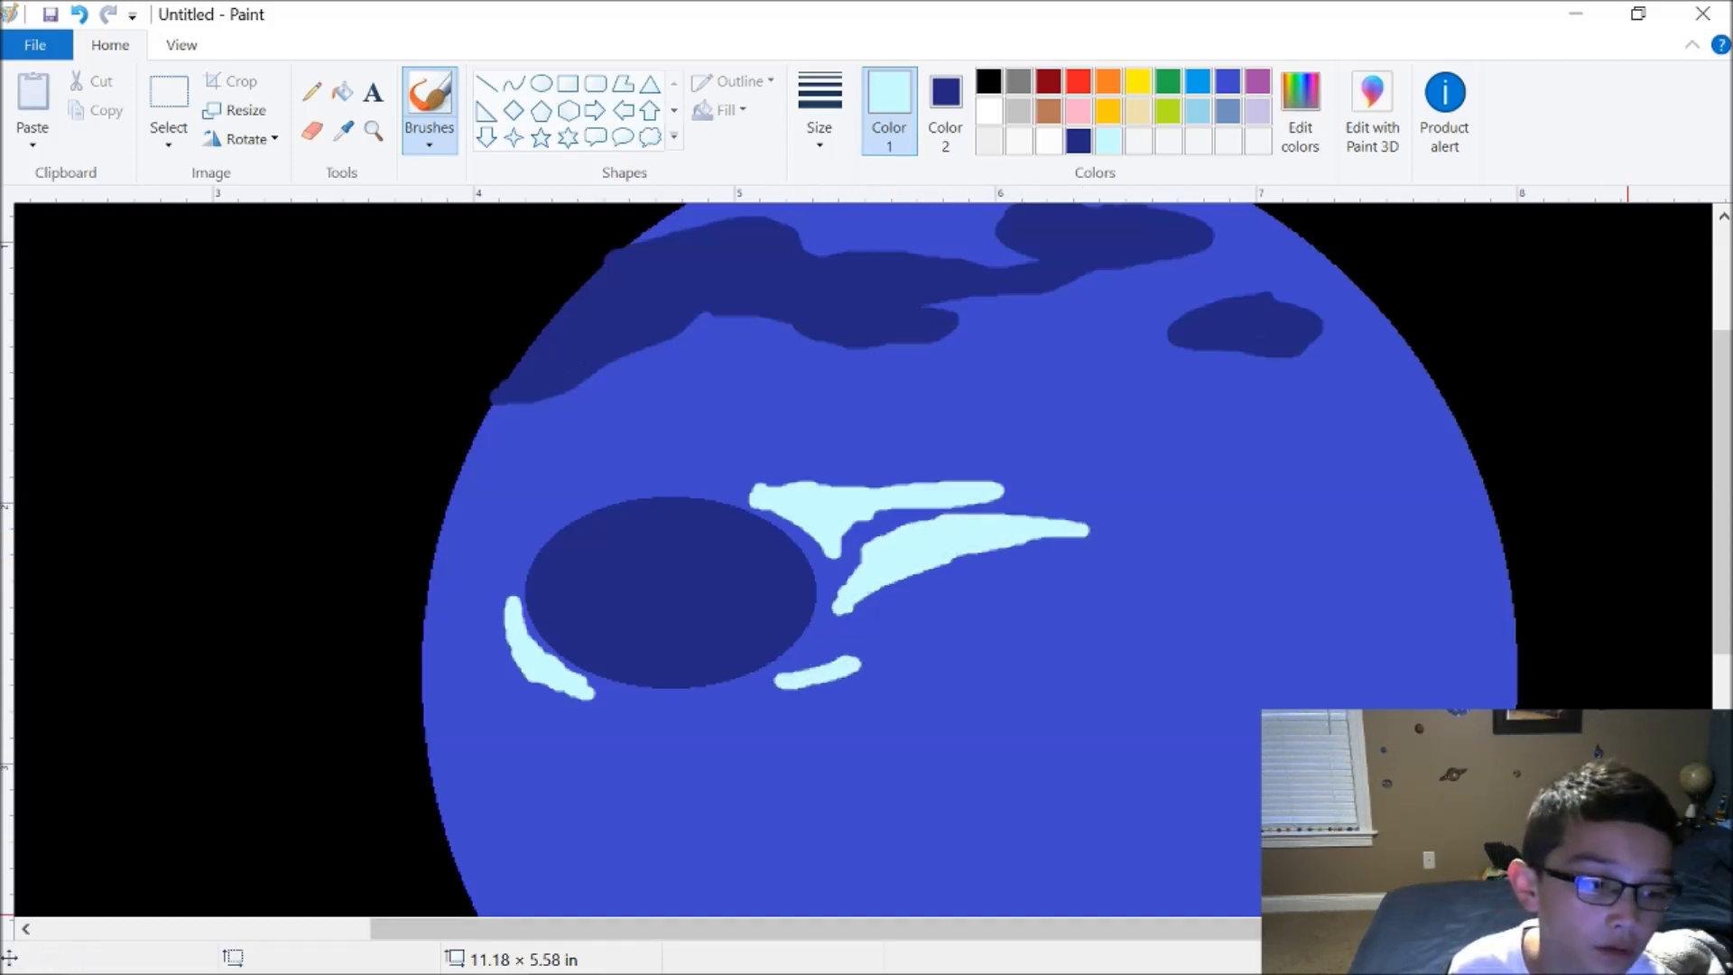
key(ctrl+Page_Down)
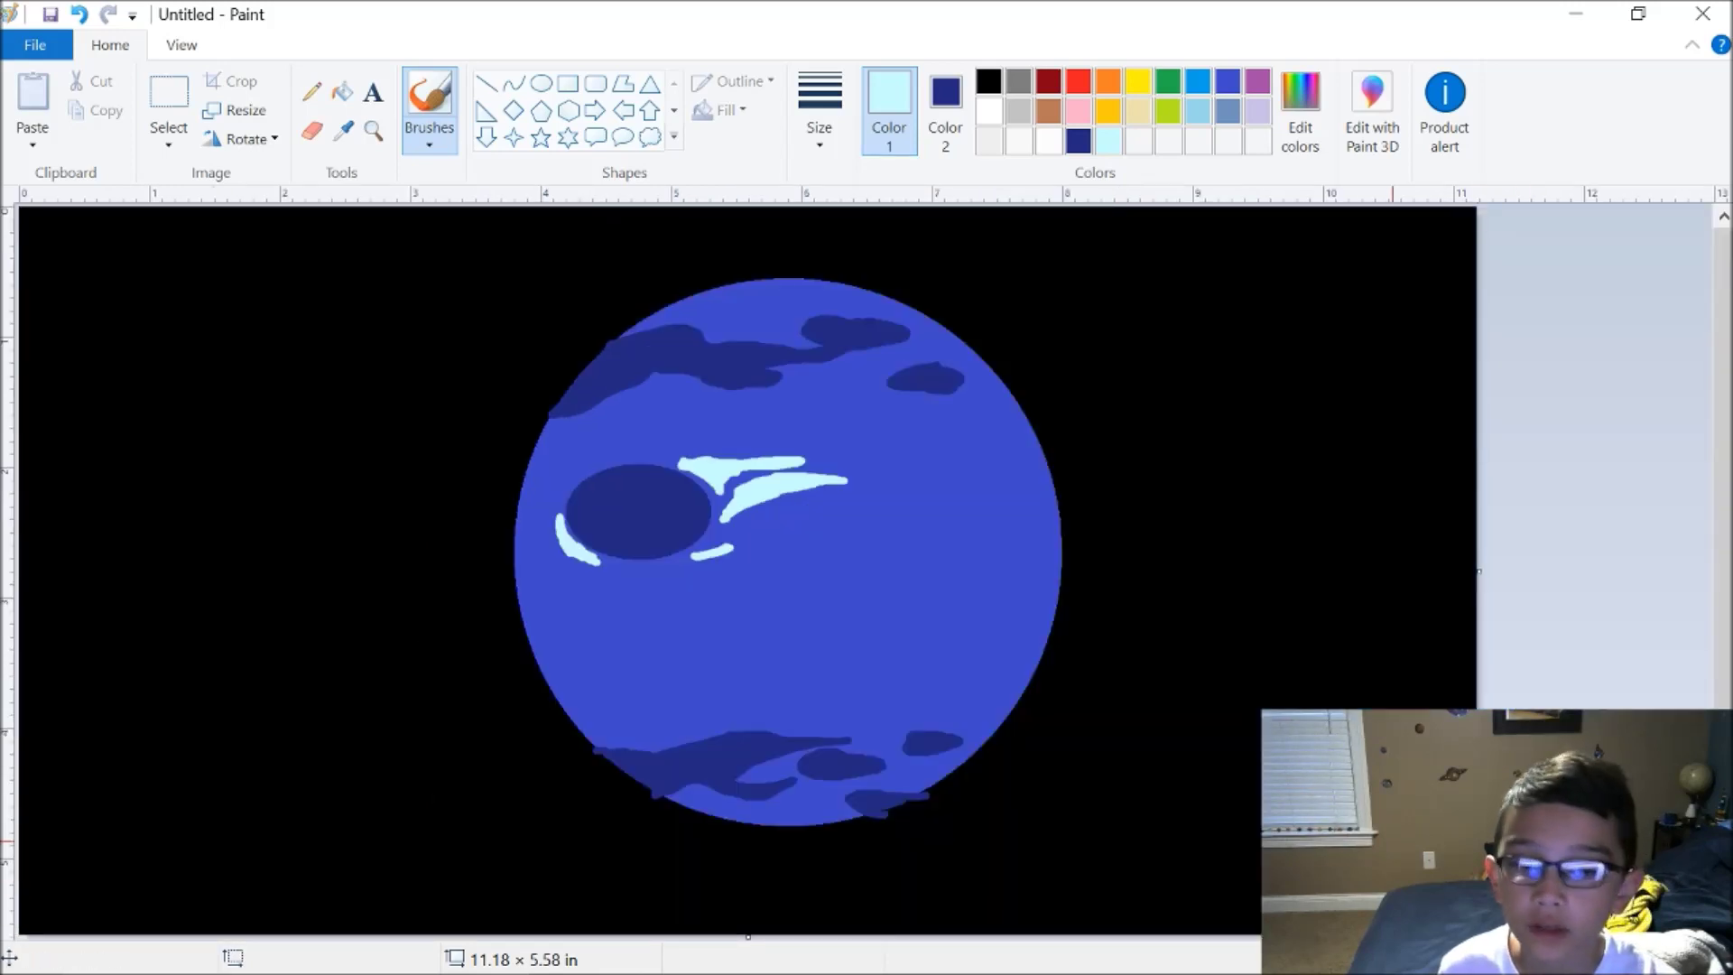
Undo a trial bright blue stroke and mix a lighter royal blue in Edit Colors
click(1196, 116)
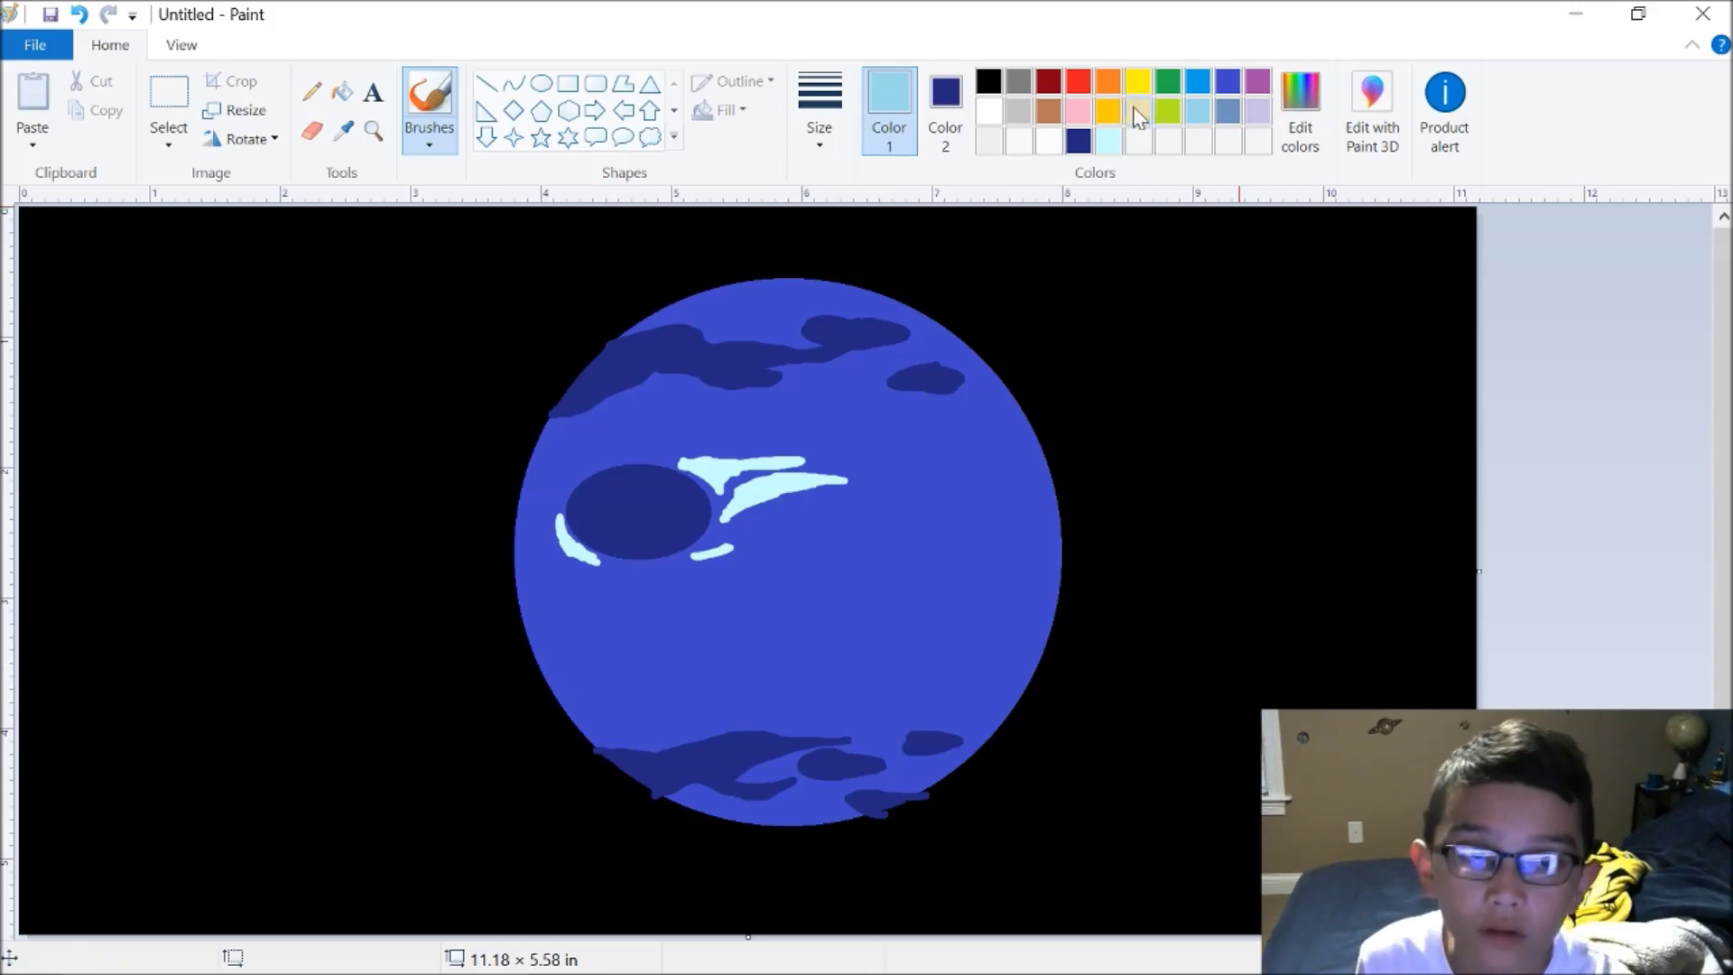
click(1198, 81)
drag(632, 695, 607, 701)
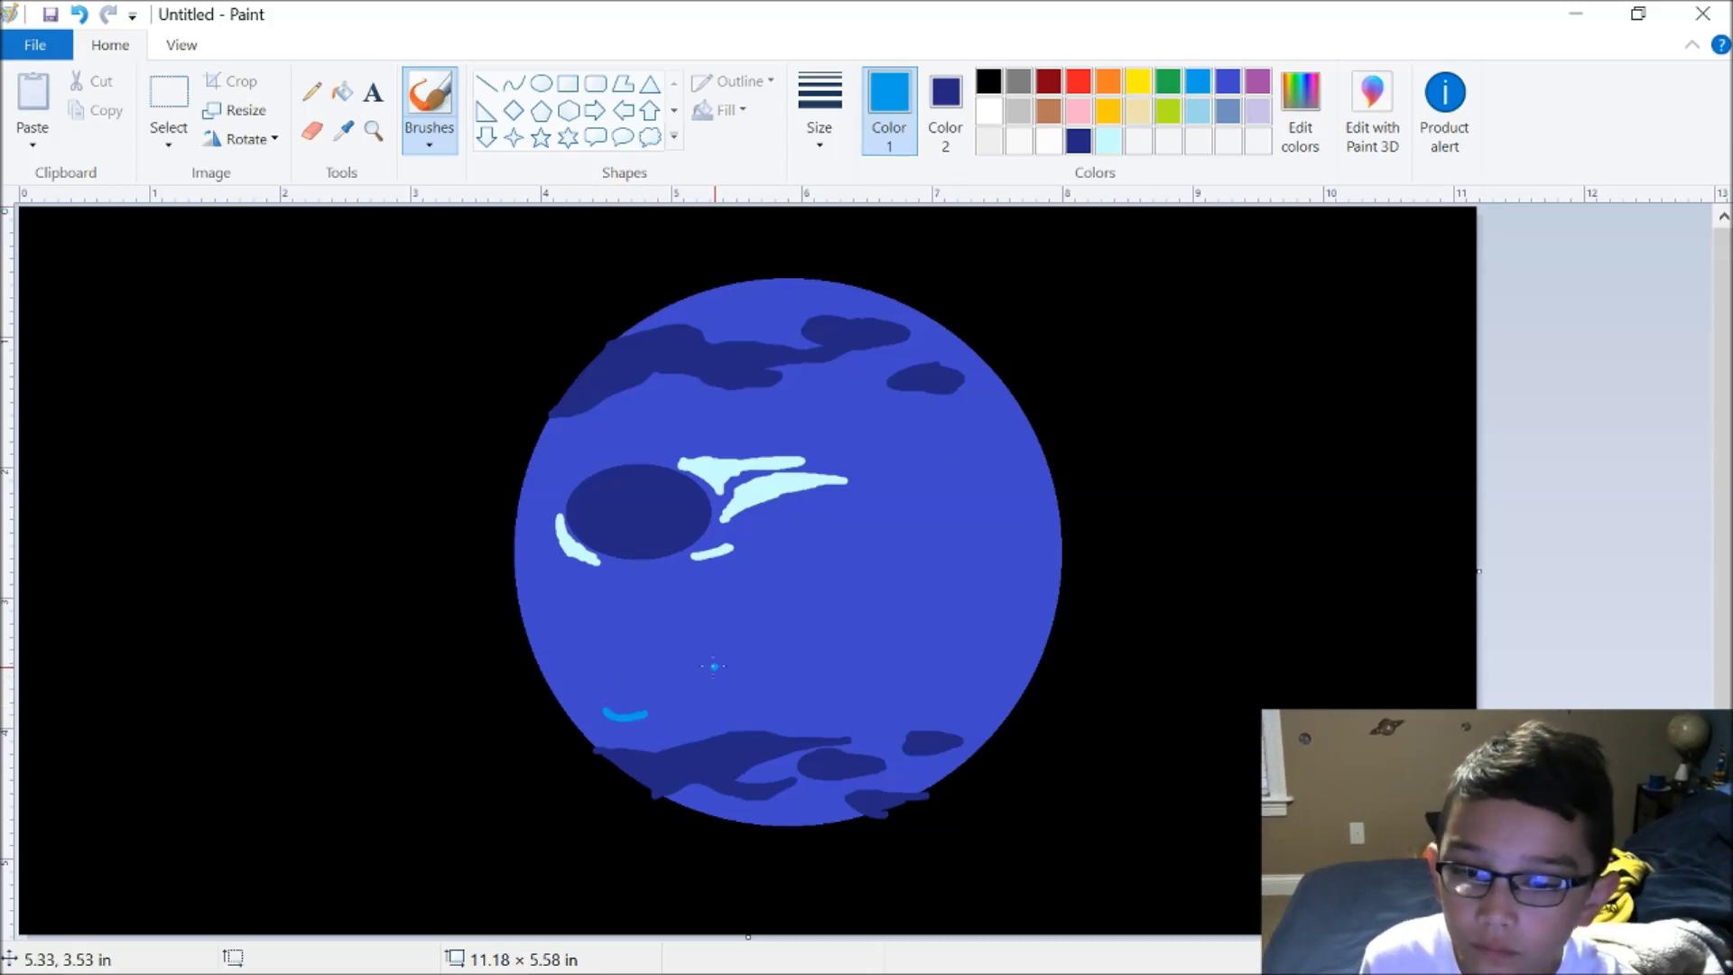
key(ctrl+z)
click(1228, 81)
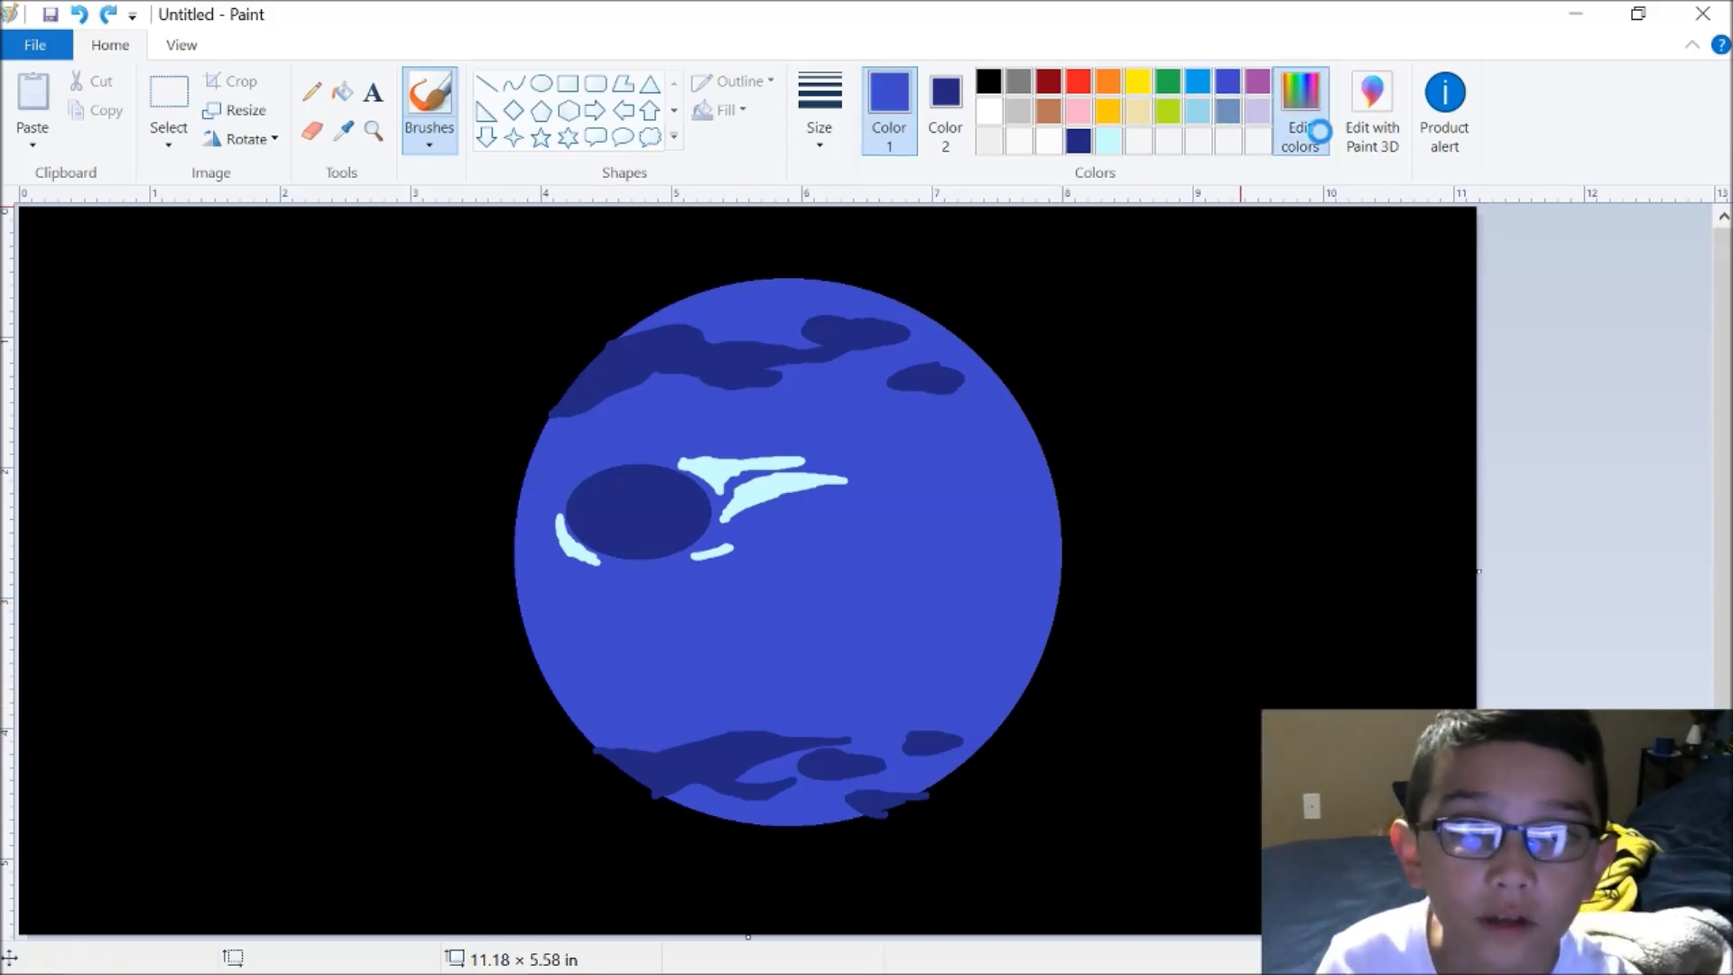
click(1299, 118)
drag(1153, 417, 1156, 408)
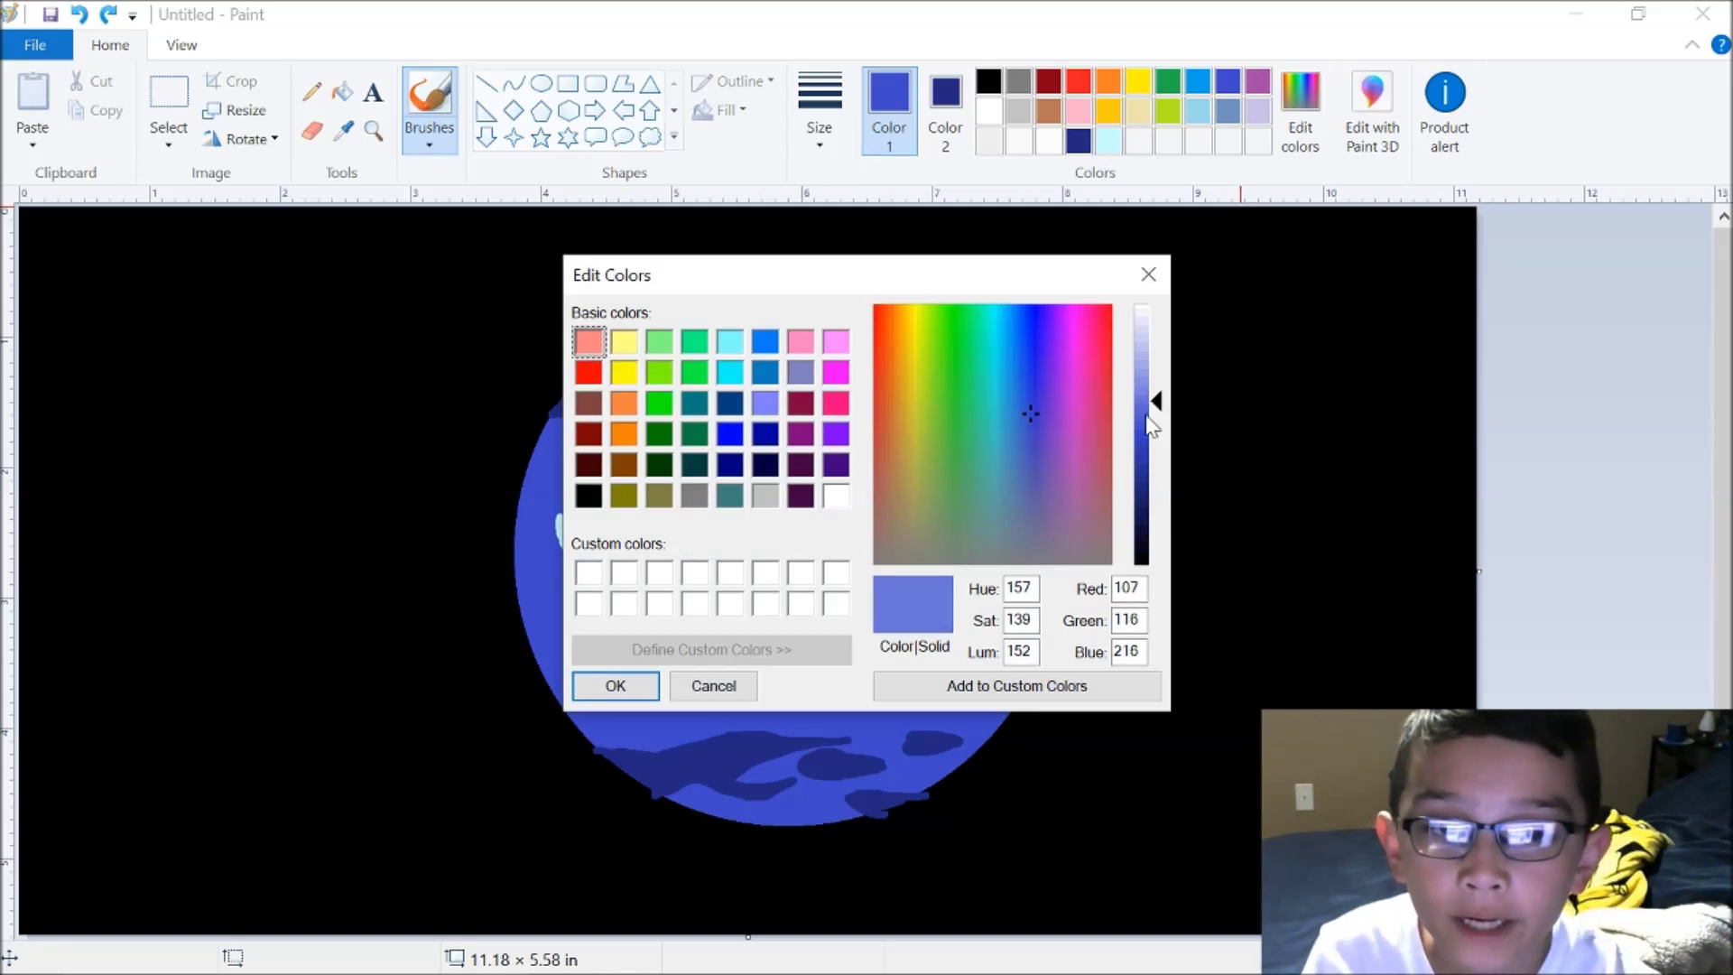
click(1033, 433)
click(615, 686)
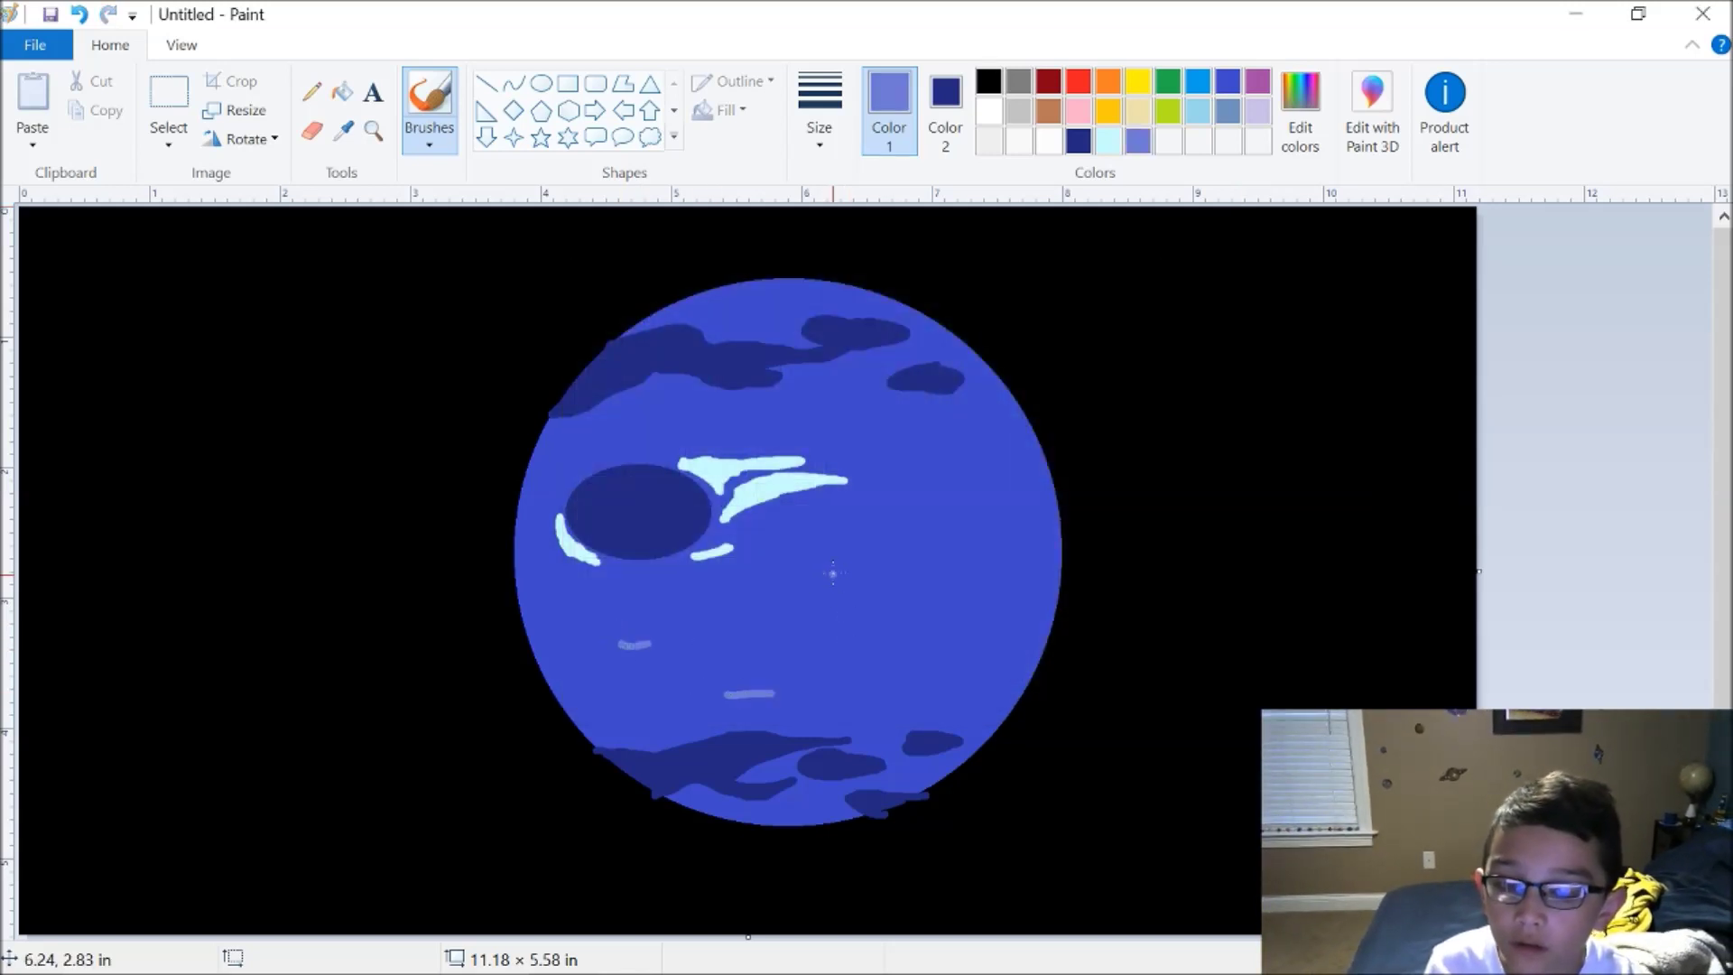
Paint short pale blue streaks across the planet's upper left and right side
drag(666, 411, 713, 411)
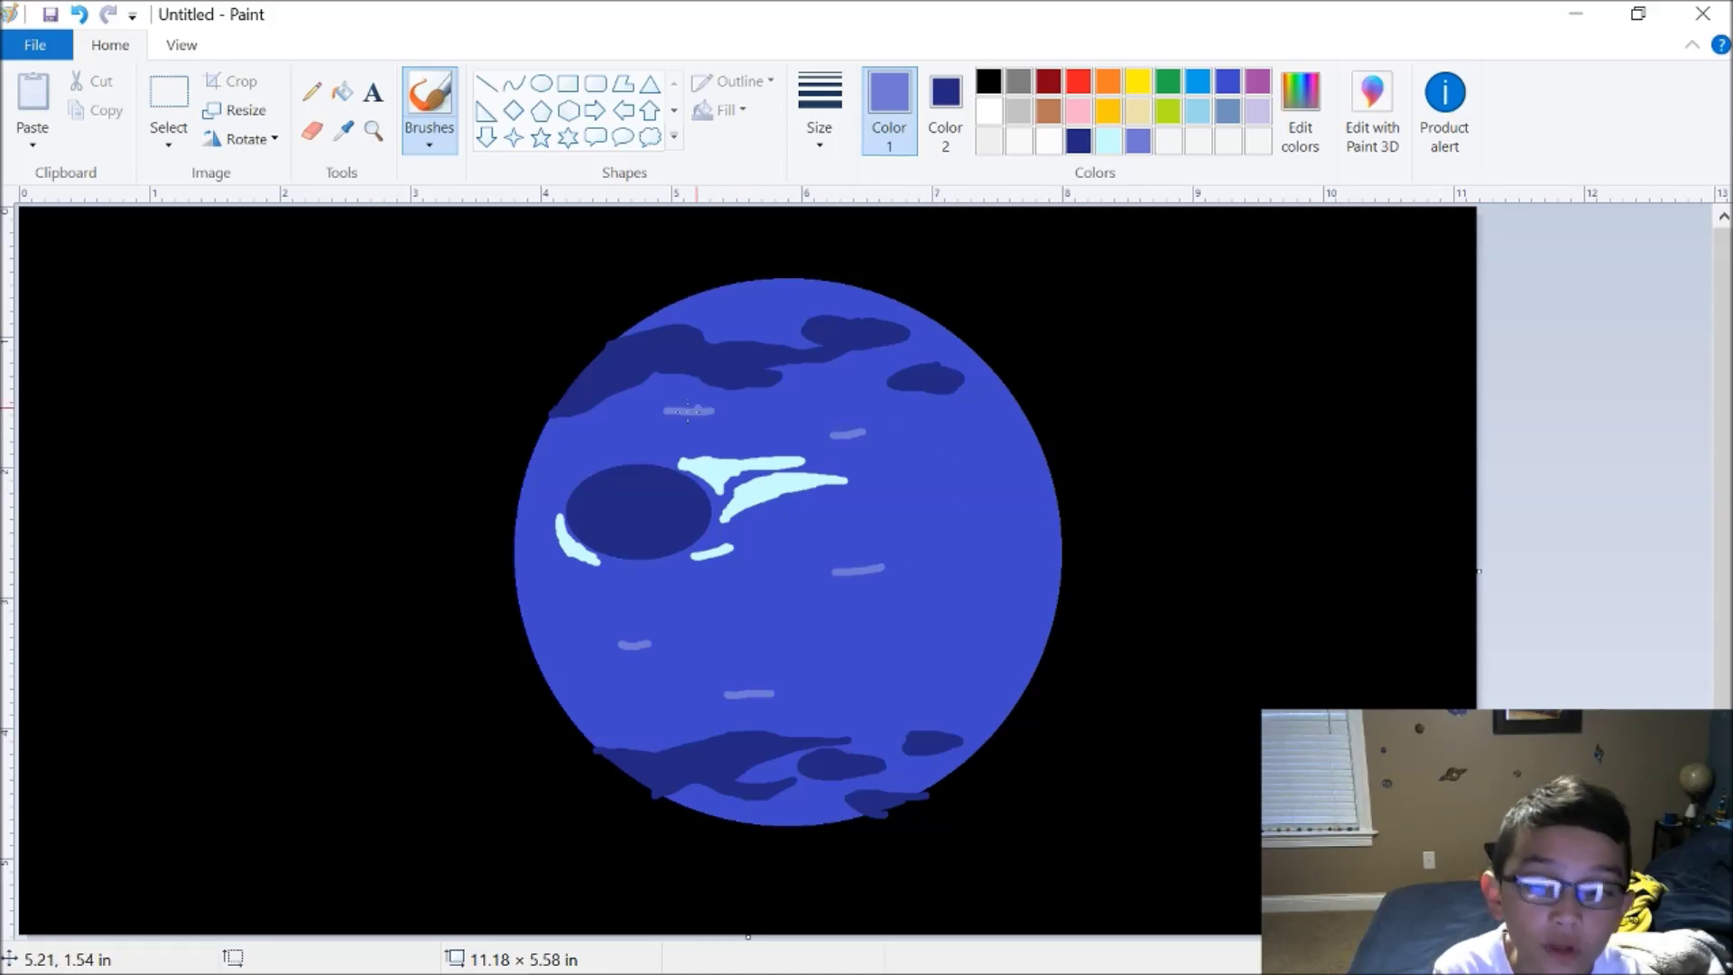
drag(598, 430, 637, 428)
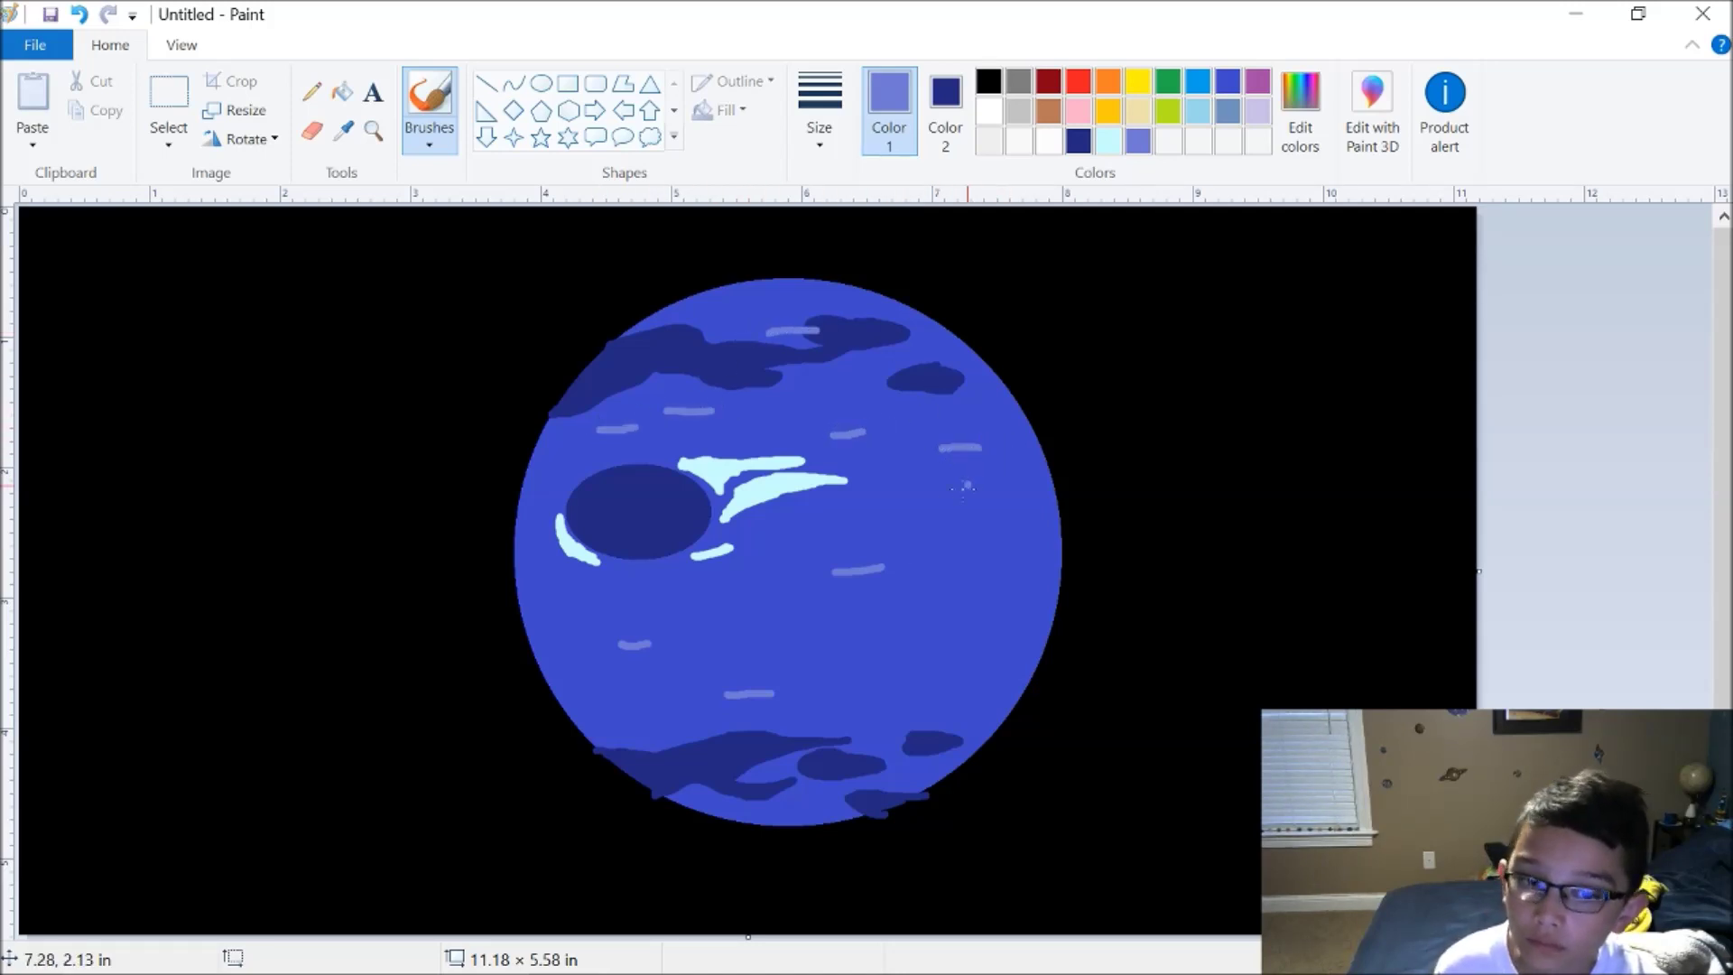
drag(904, 632, 939, 638)
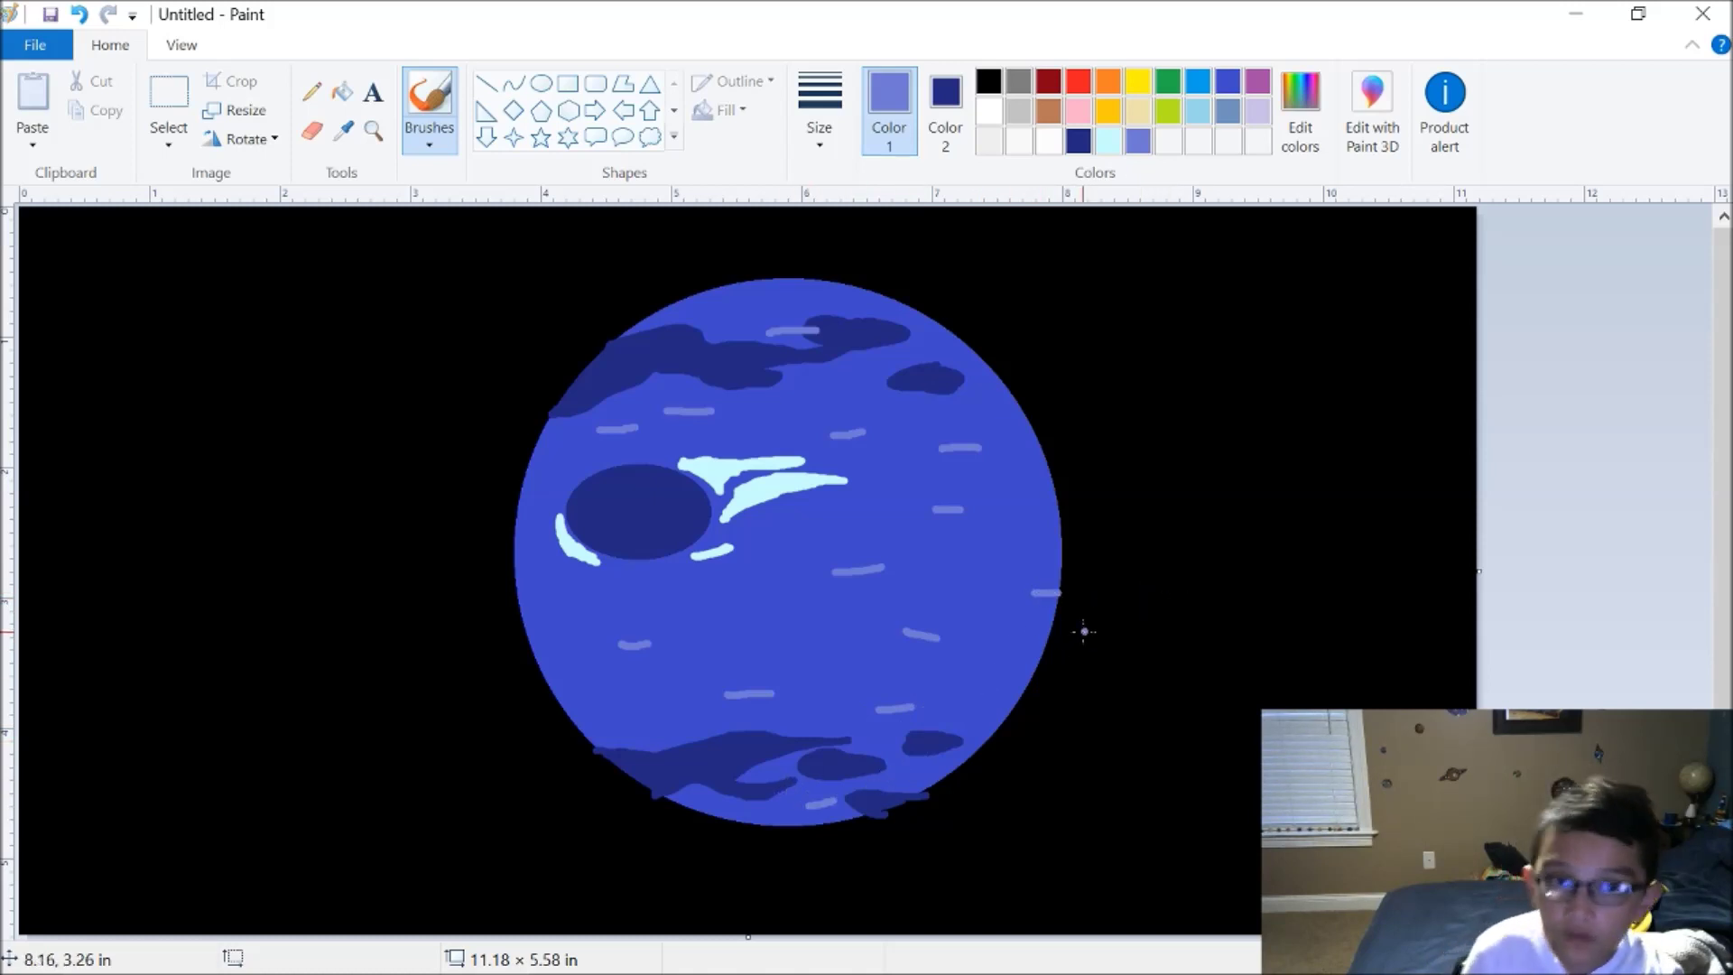
click(520, 89)
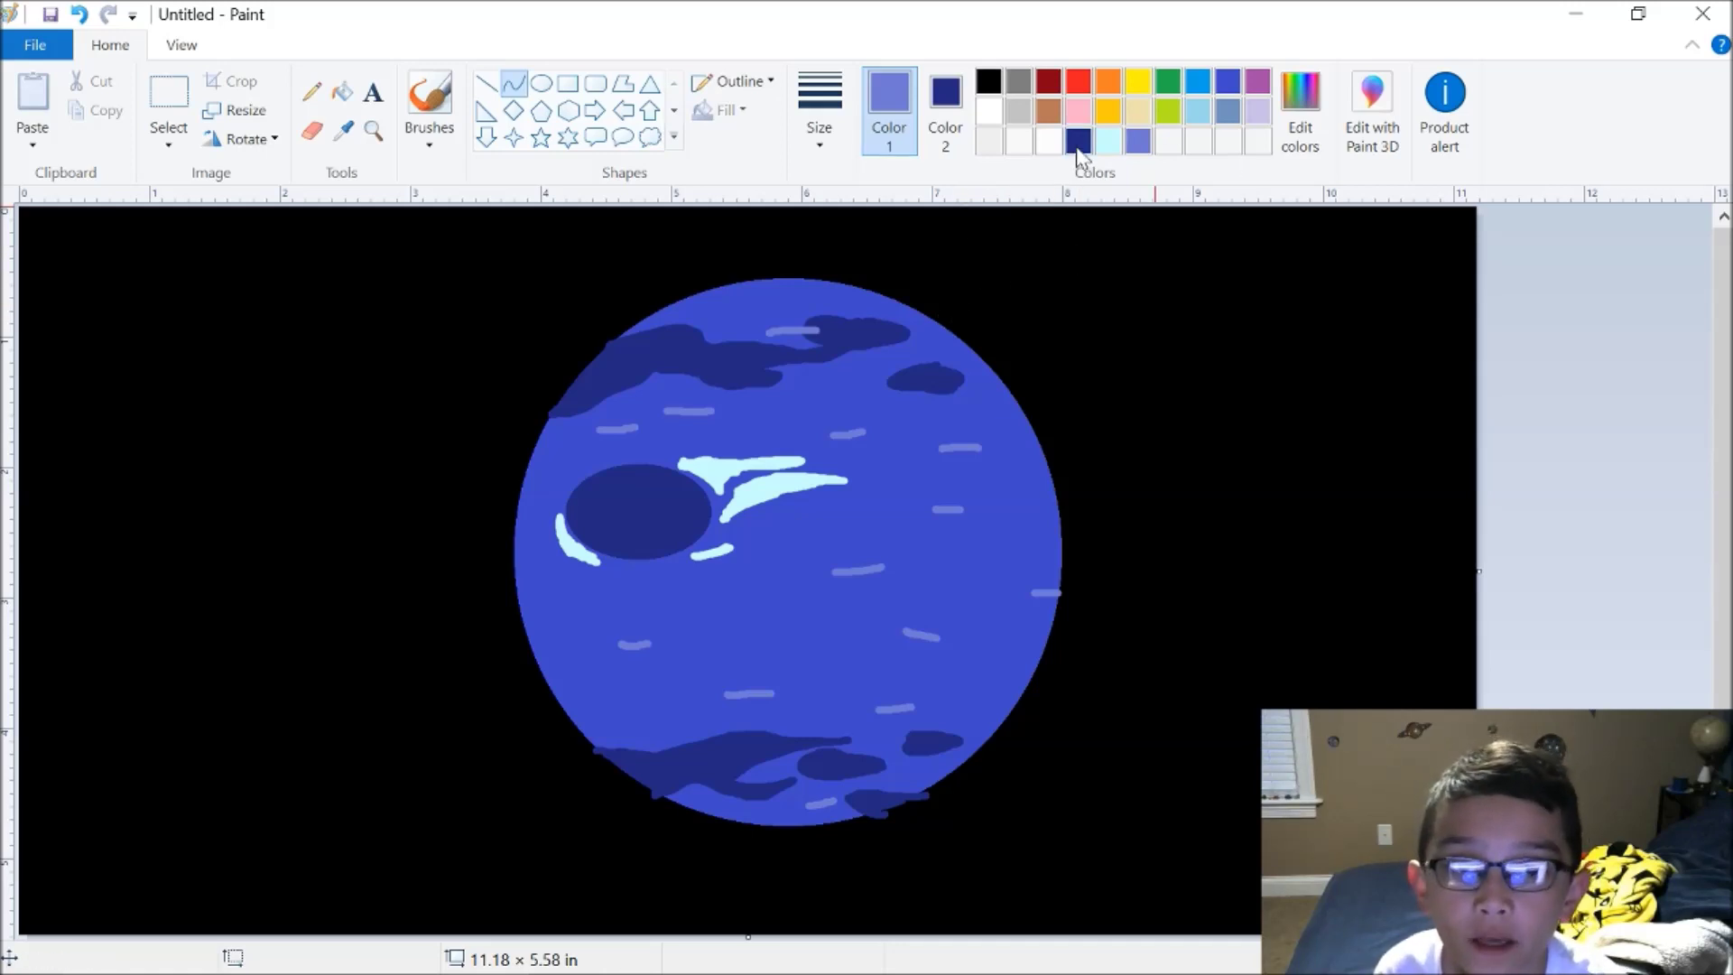
Darken the navy swatch in Edit Colors and choose a thick line width
click(1297, 113)
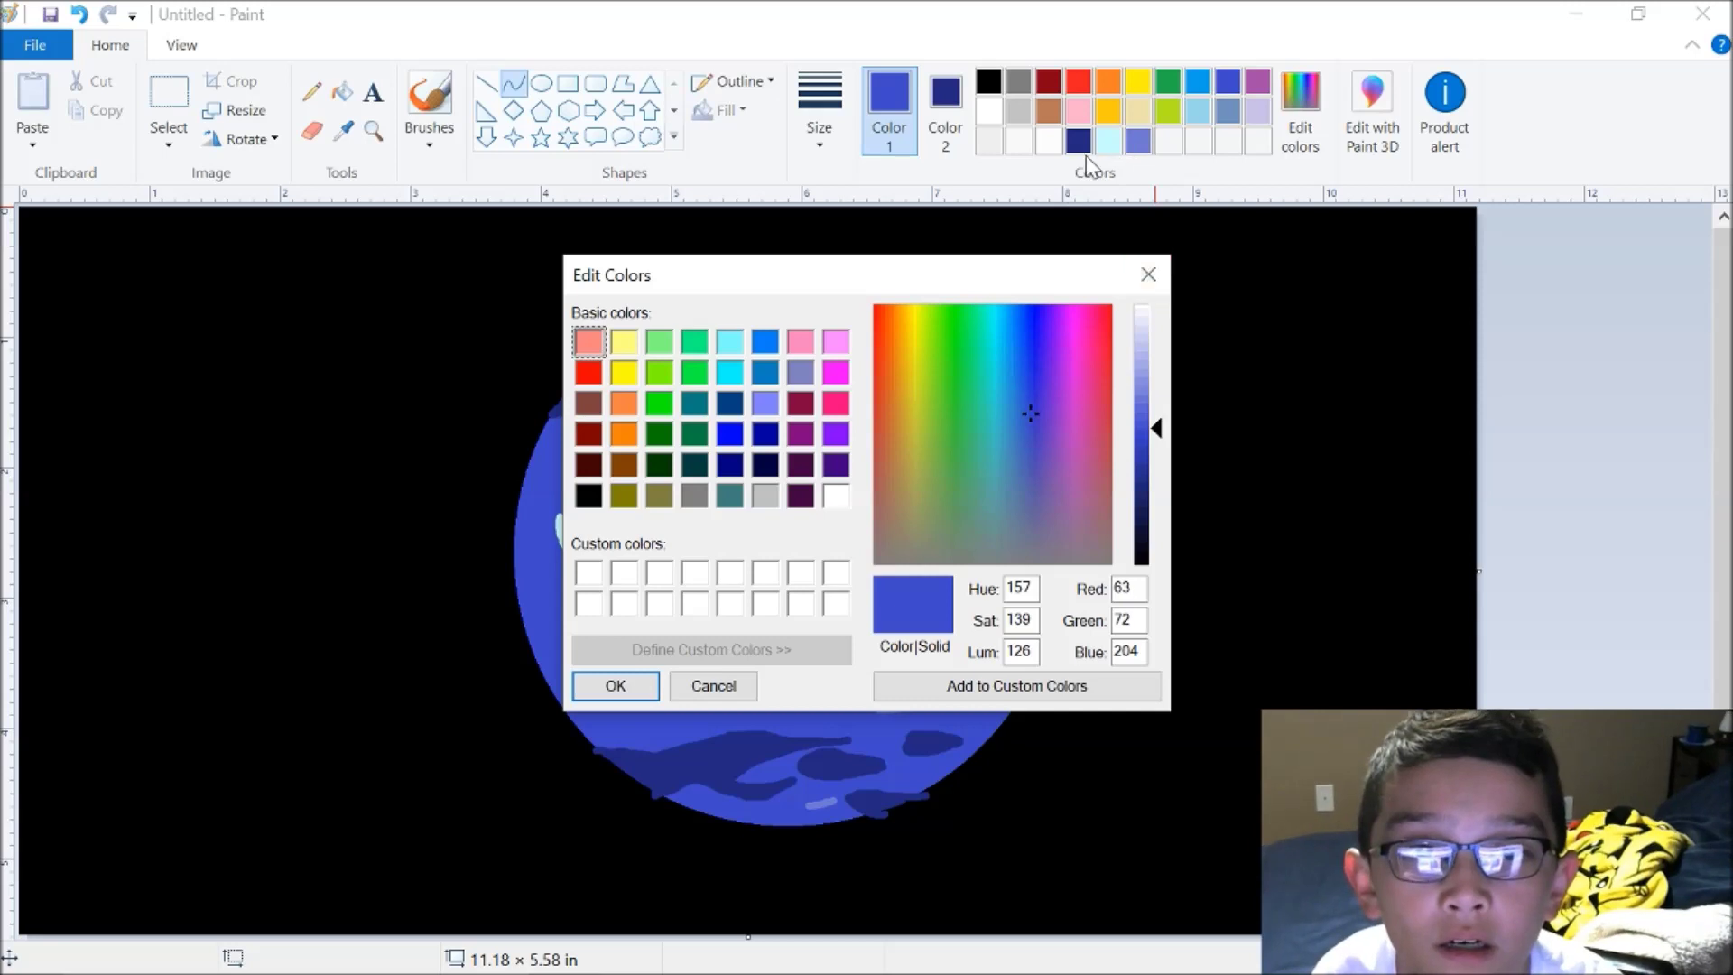
click(1148, 273)
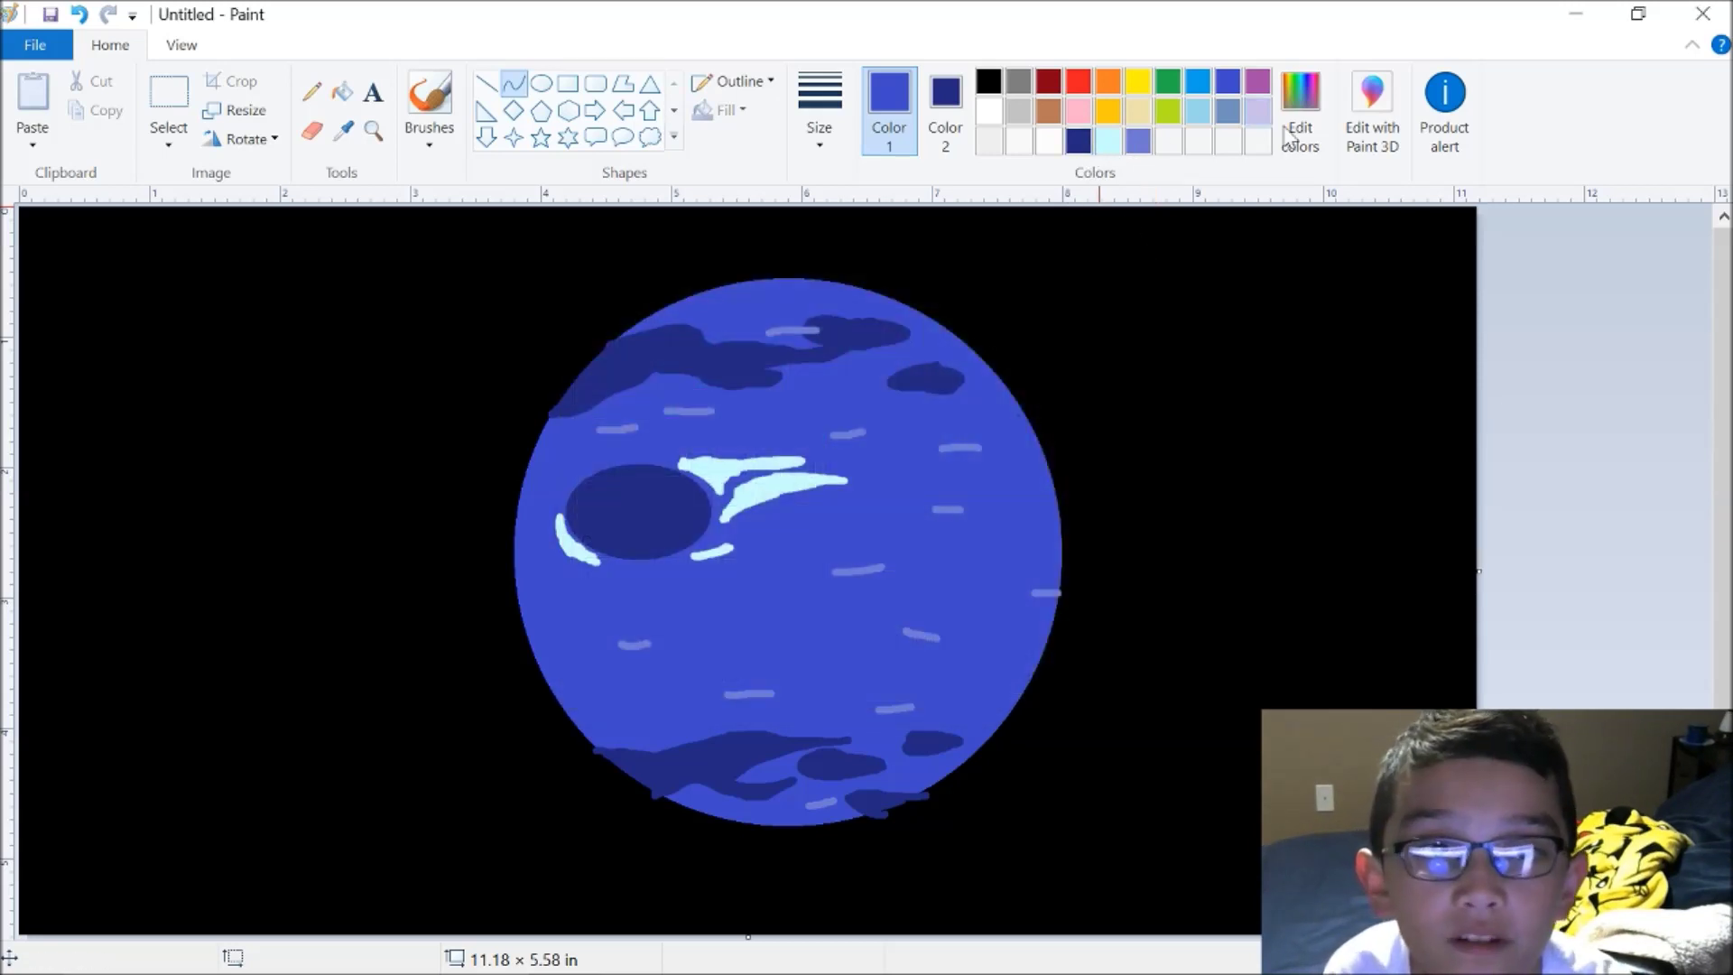
click(1078, 140)
click(1297, 113)
drag(1144, 485, 1154, 504)
click(632, 688)
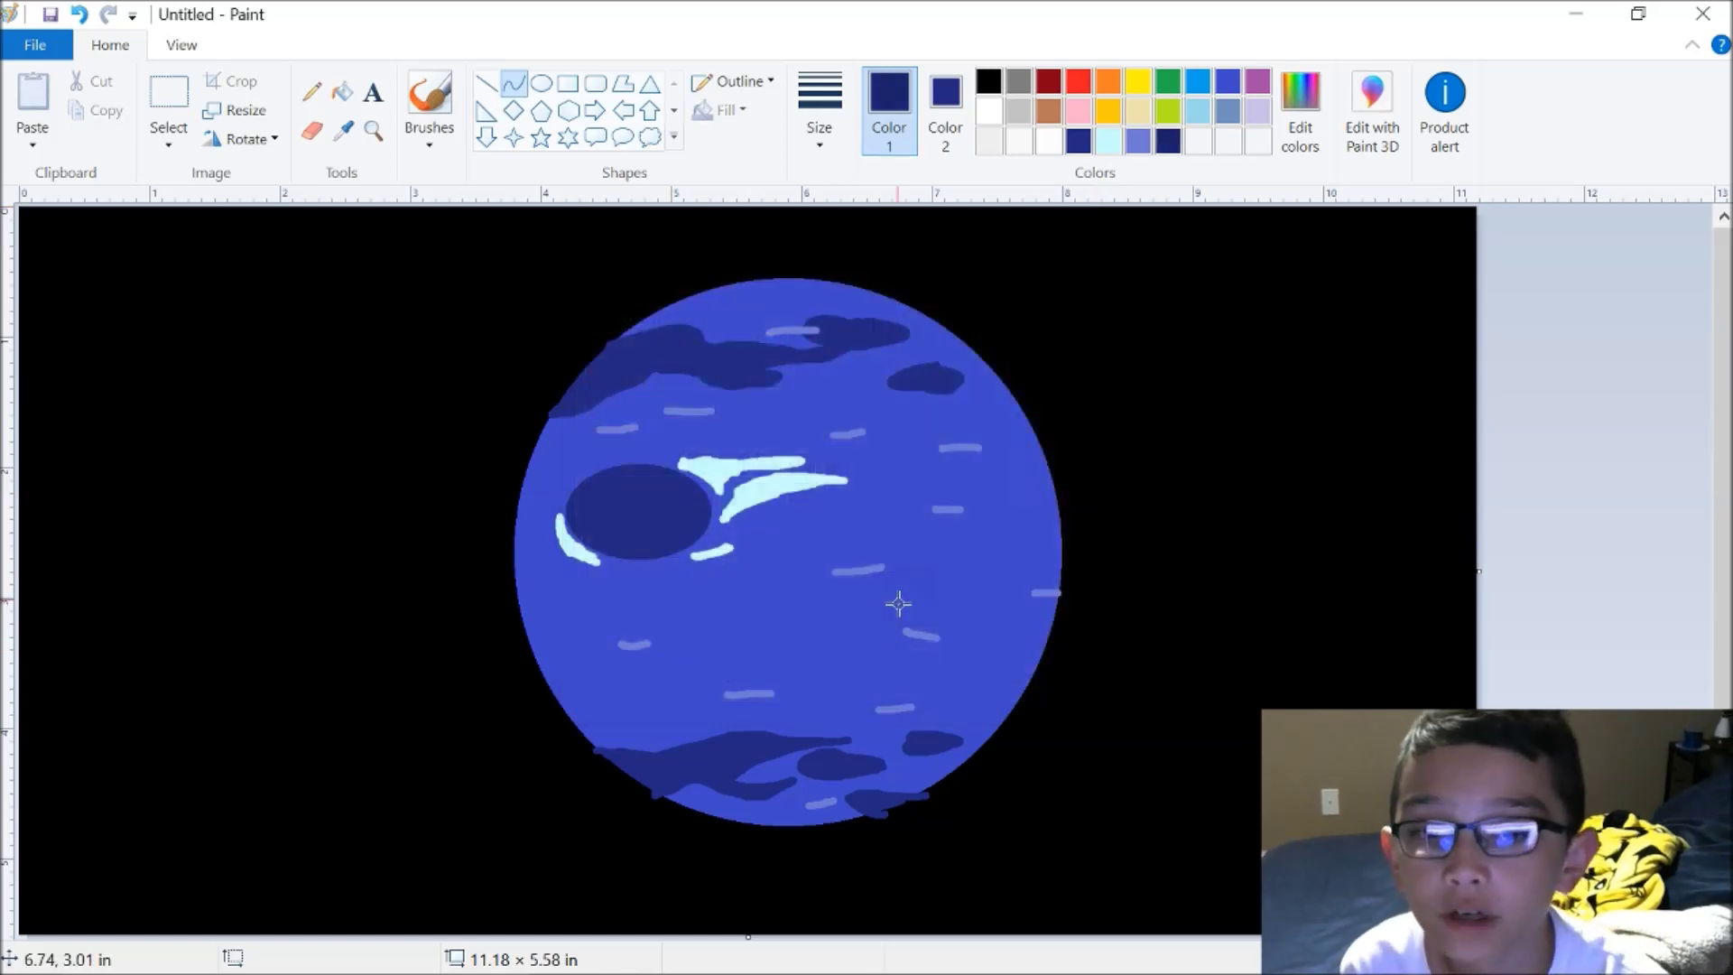
click(819, 113)
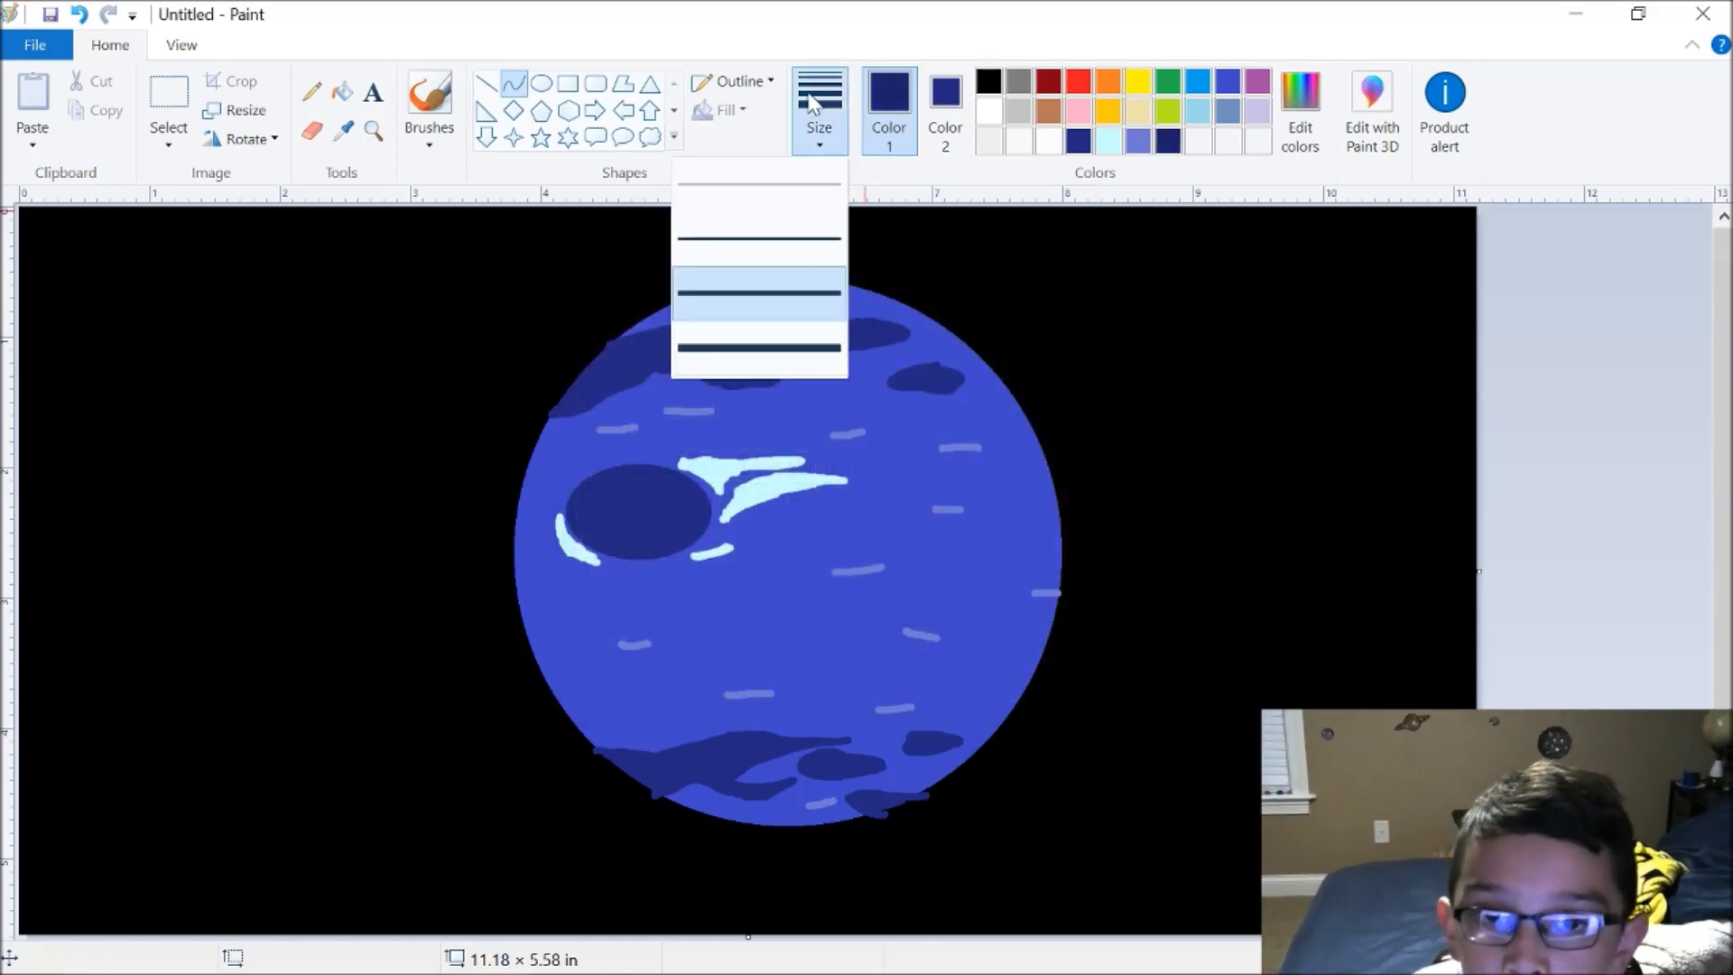
click(755, 346)
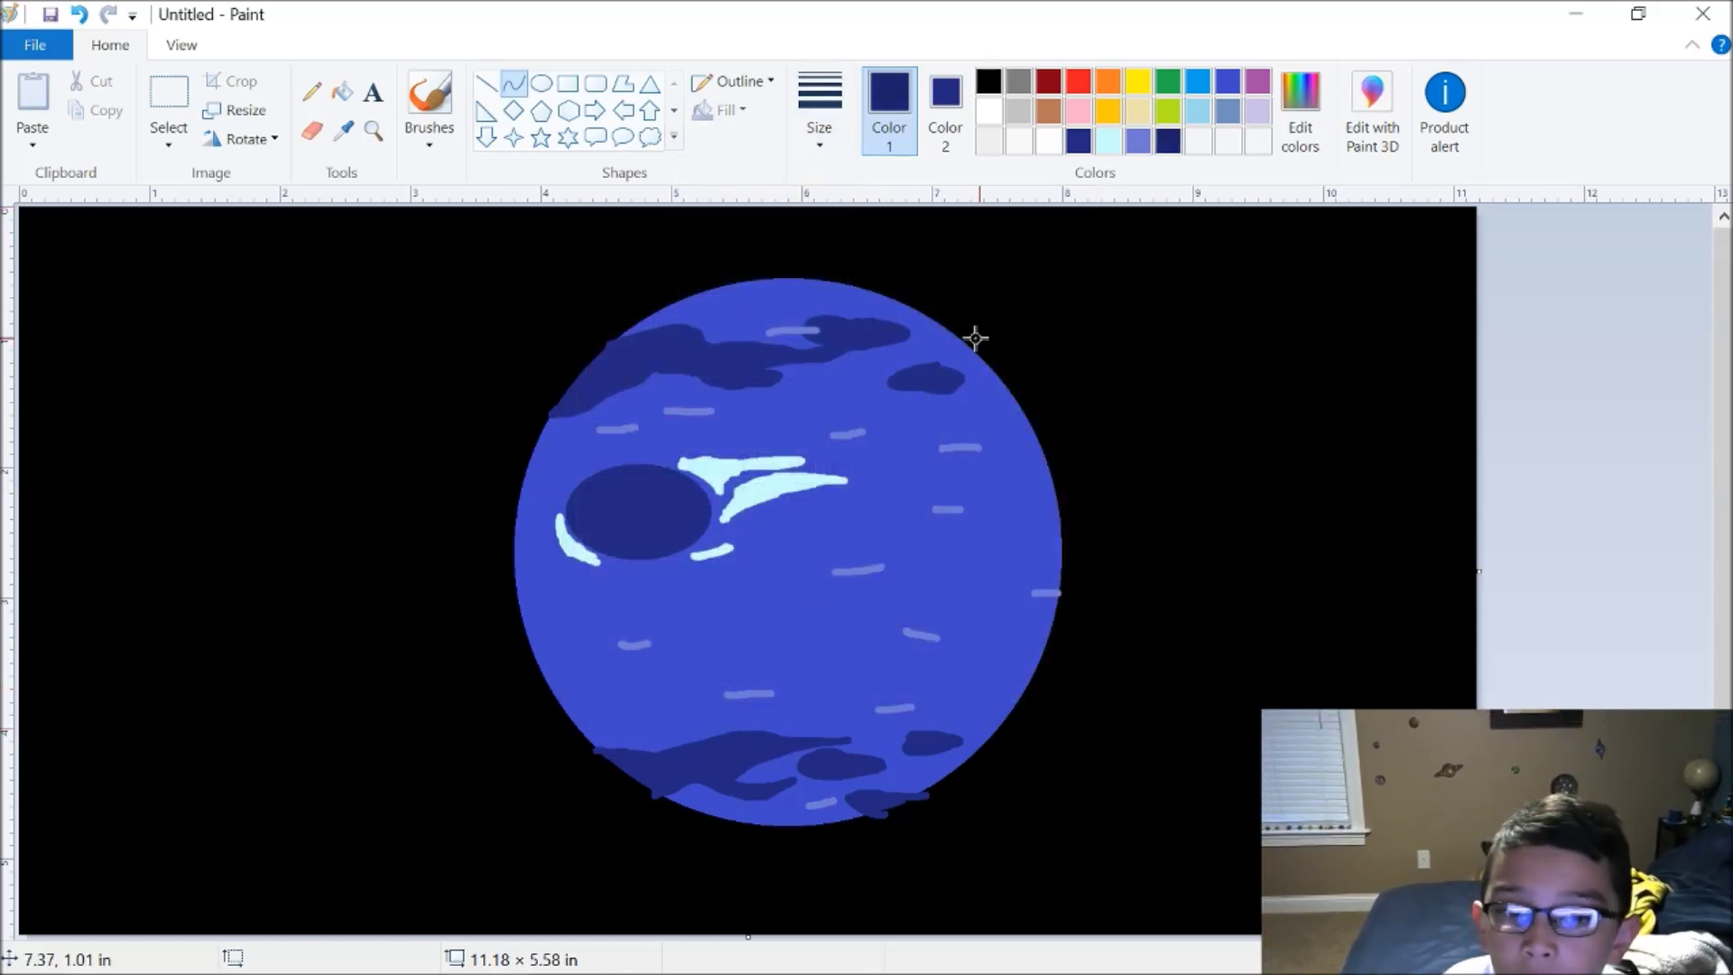
Draw a navy curve from the planet's top right edge bending down to the lower left
mouse_move(911, 308)
mouse_down()
mouse_move(991, 499)
mouse_move(947, 631)
mouse_move(954, 675)
mouse_move(874, 758)
mouse_move(948, 665)
mouse_move(994, 465)
mouse_move(925, 309)
mouse_move(936, 375)
mouse_move(924, 306)
mouse_move(923, 587)
mouse_move(824, 754)
mouse_move(622, 740)
mouse_move(641, 746)
mouse_move(642, 782)
mouse_move(588, 736)
mouse_up()
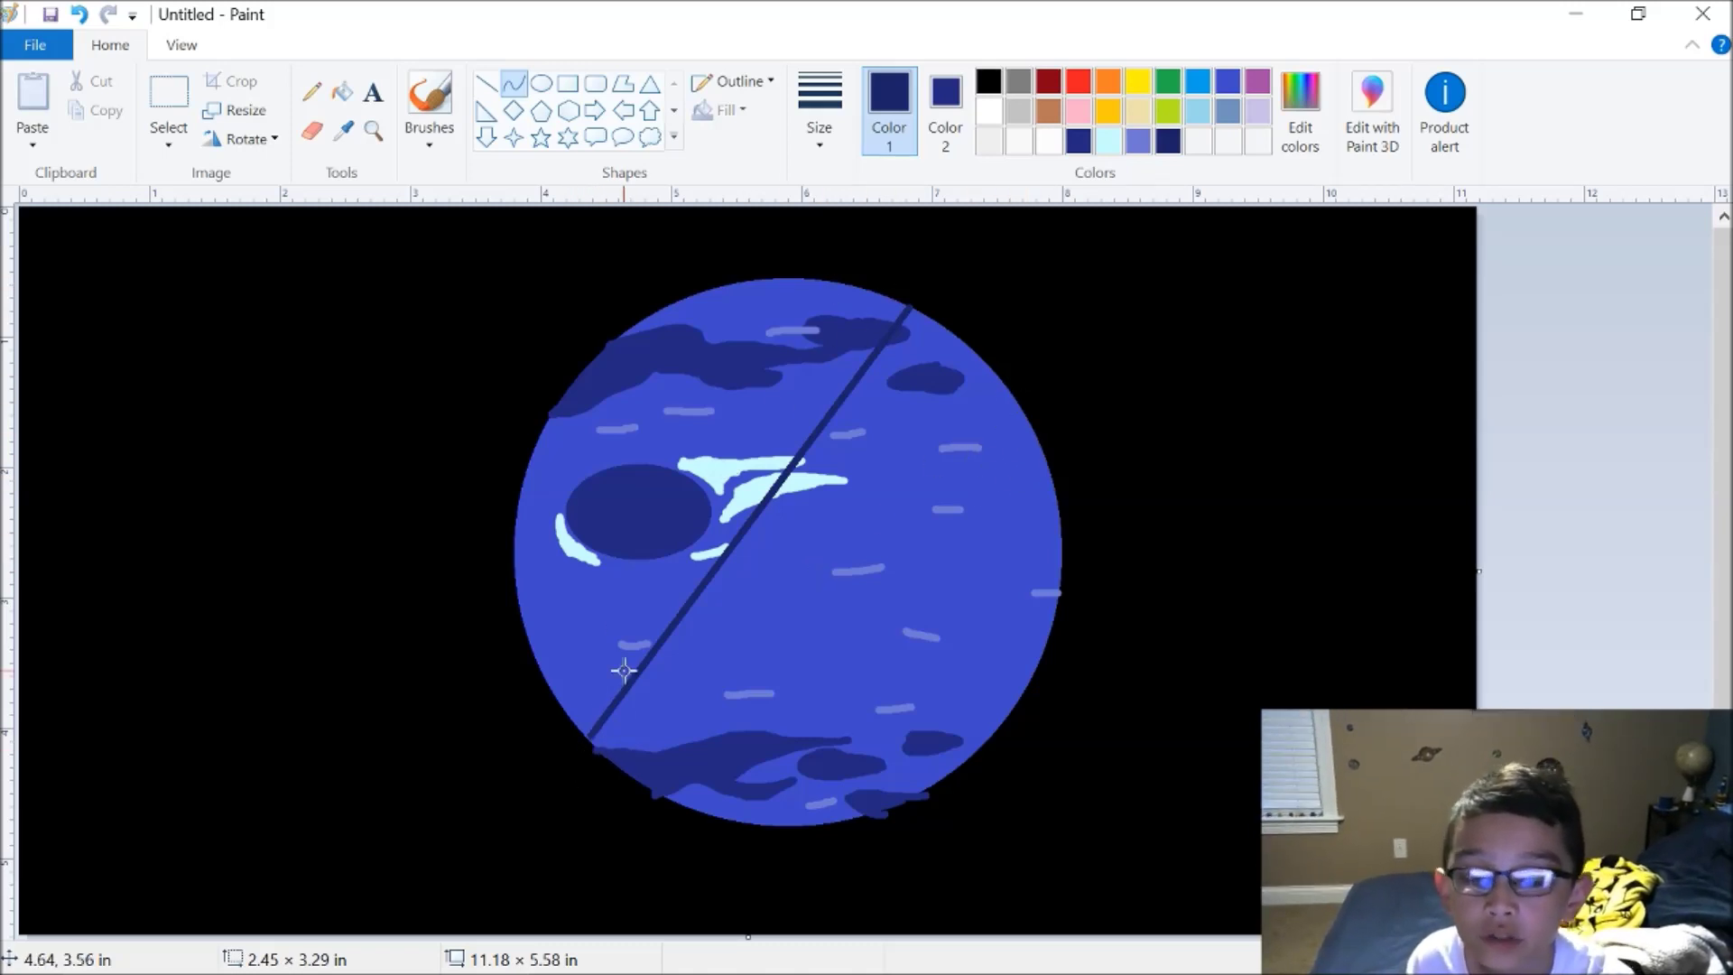
drag(1019, 452, 1060, 474)
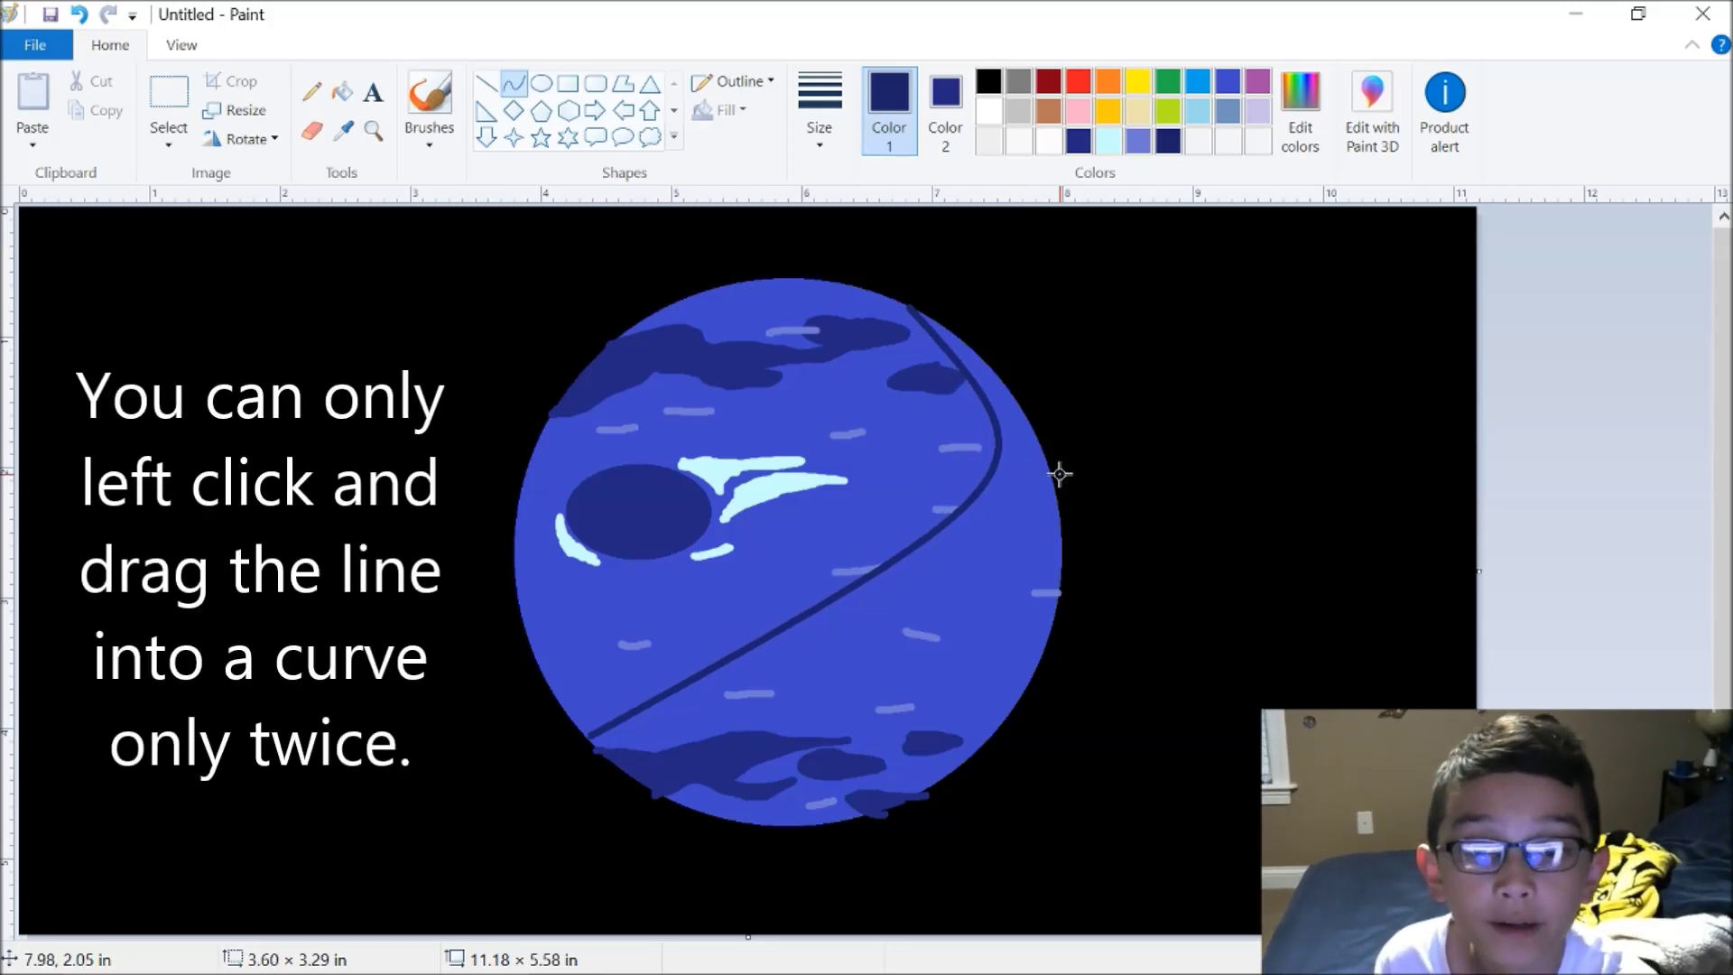
drag(1064, 472, 847, 829)
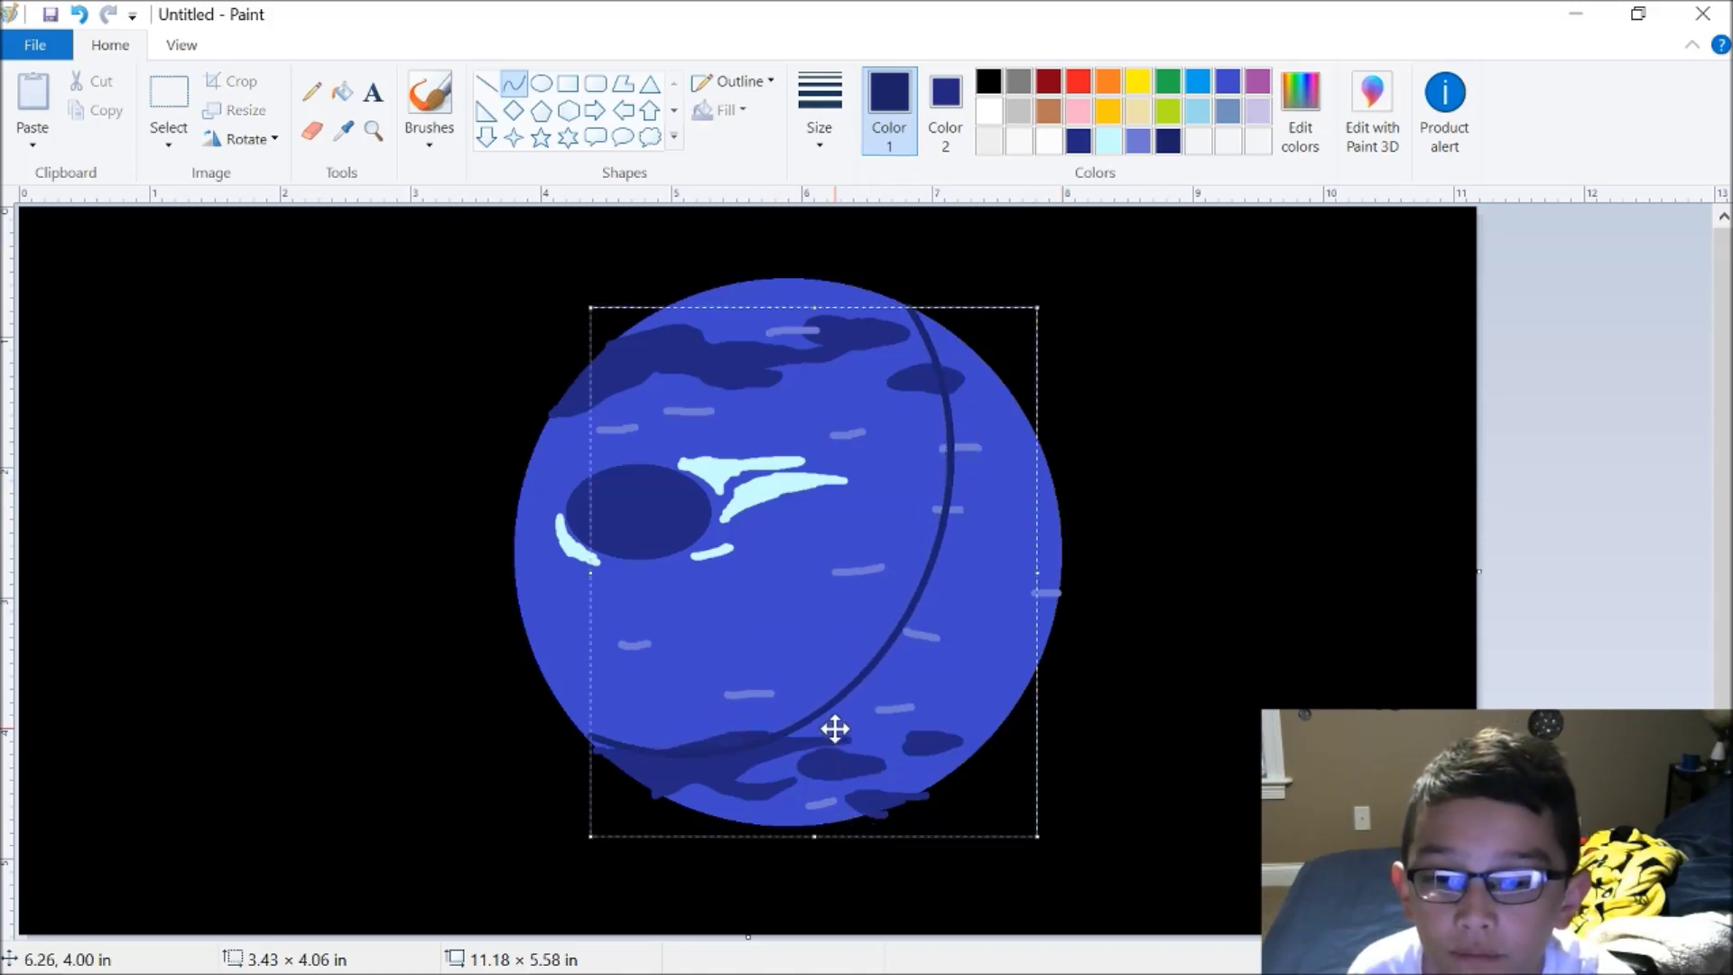
drag(586, 839, 590, 845)
click(1112, 648)
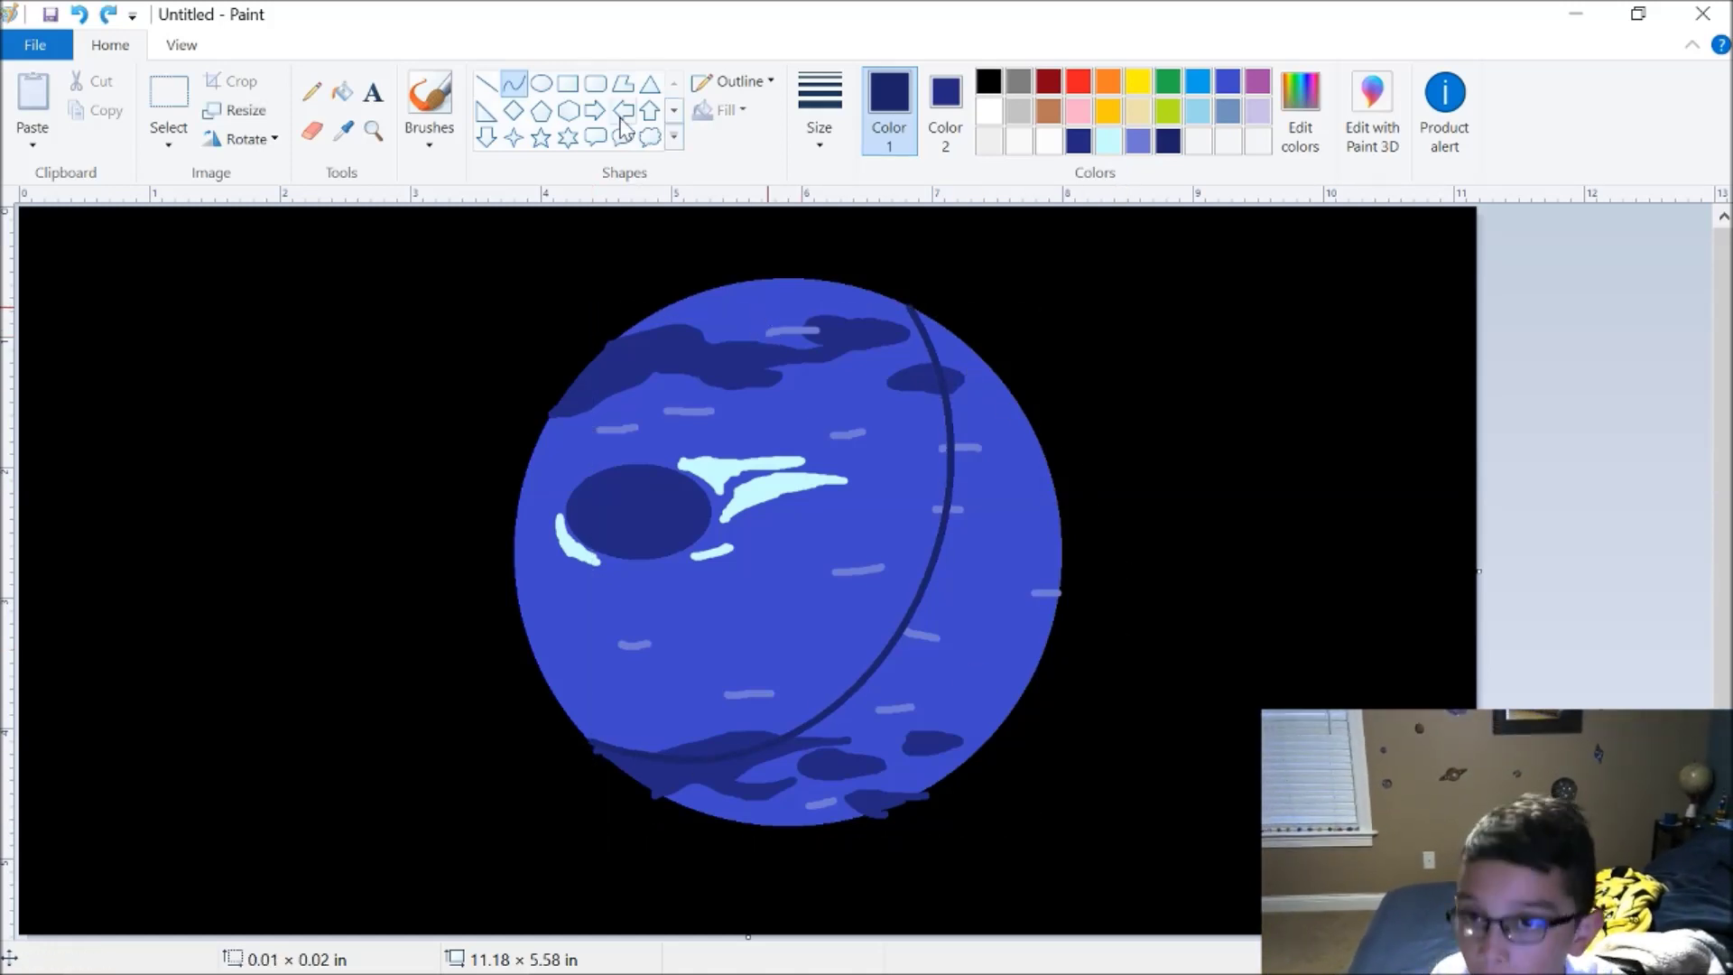
Fill the right crescent with navy, then zoom in and darken the navy colour
click(341, 93)
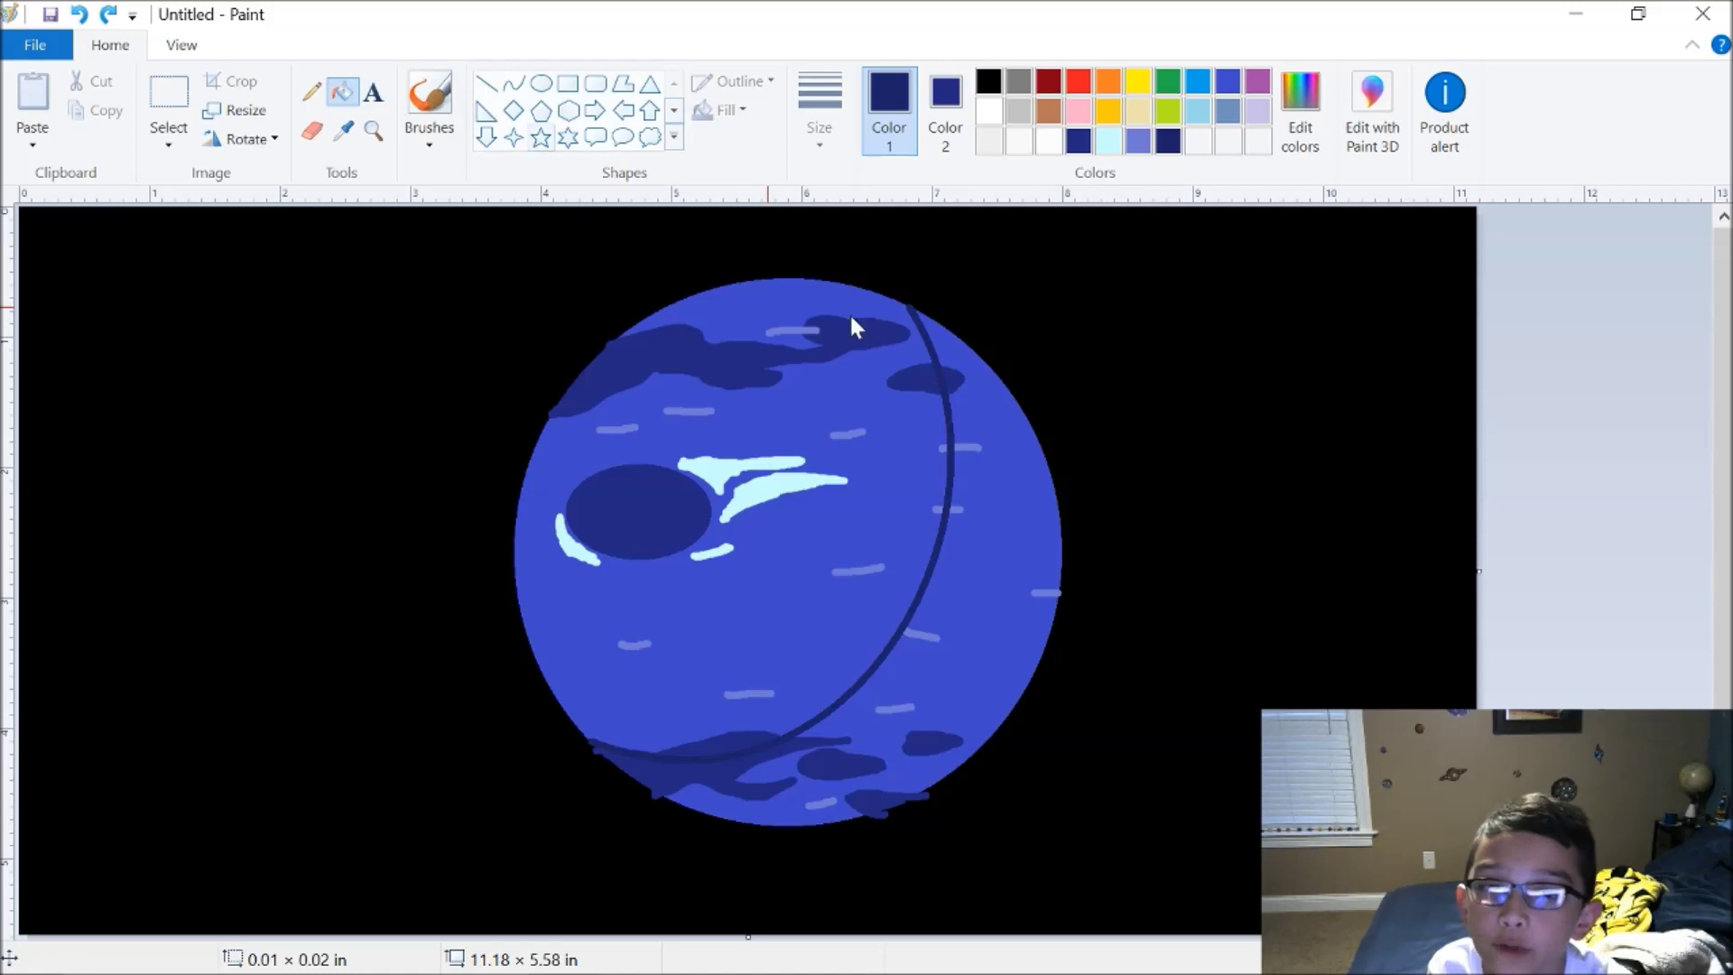
click(990, 559)
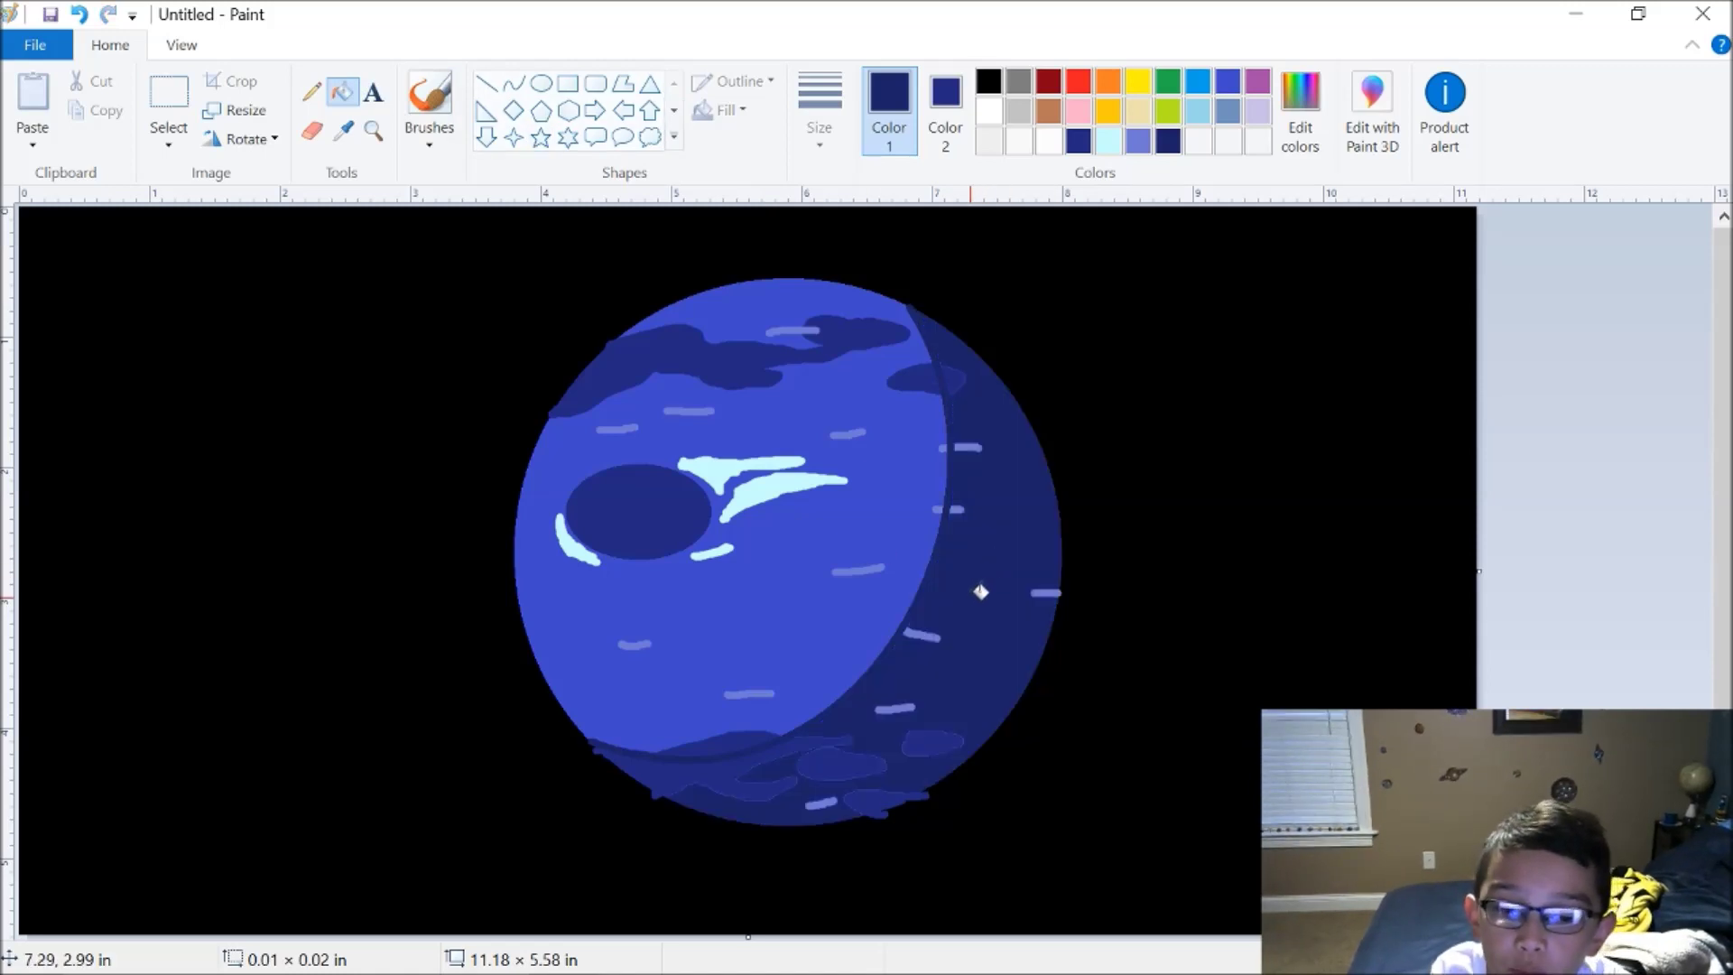
click(373, 131)
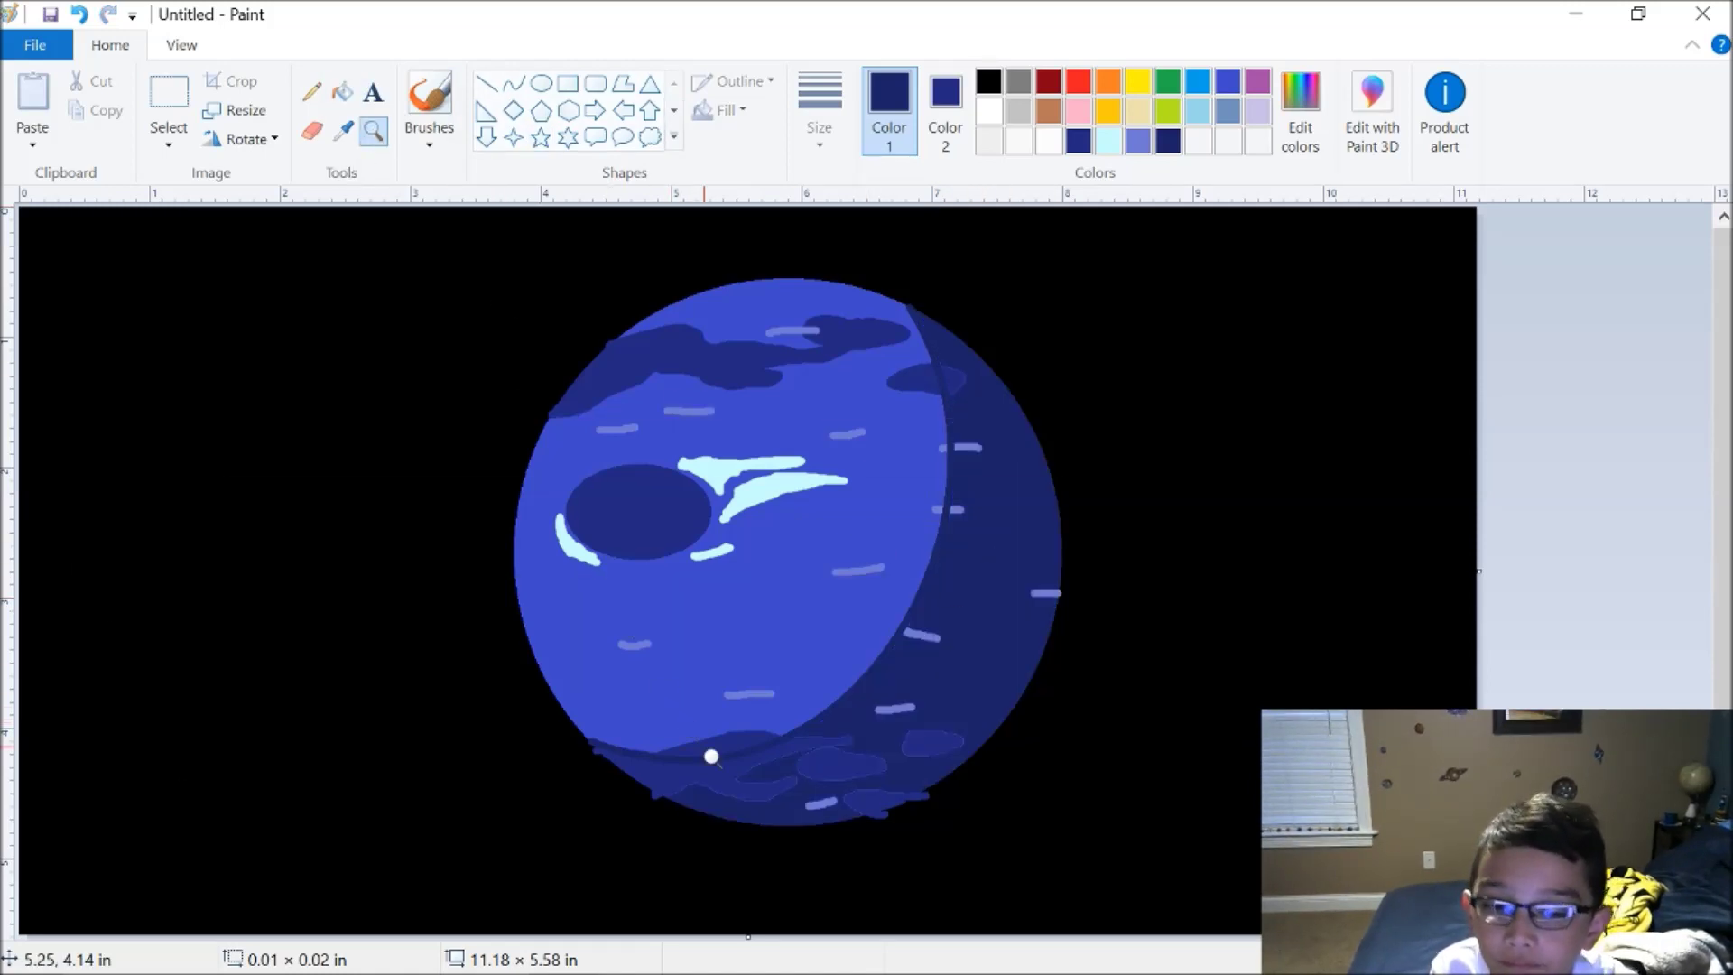
click(691, 722)
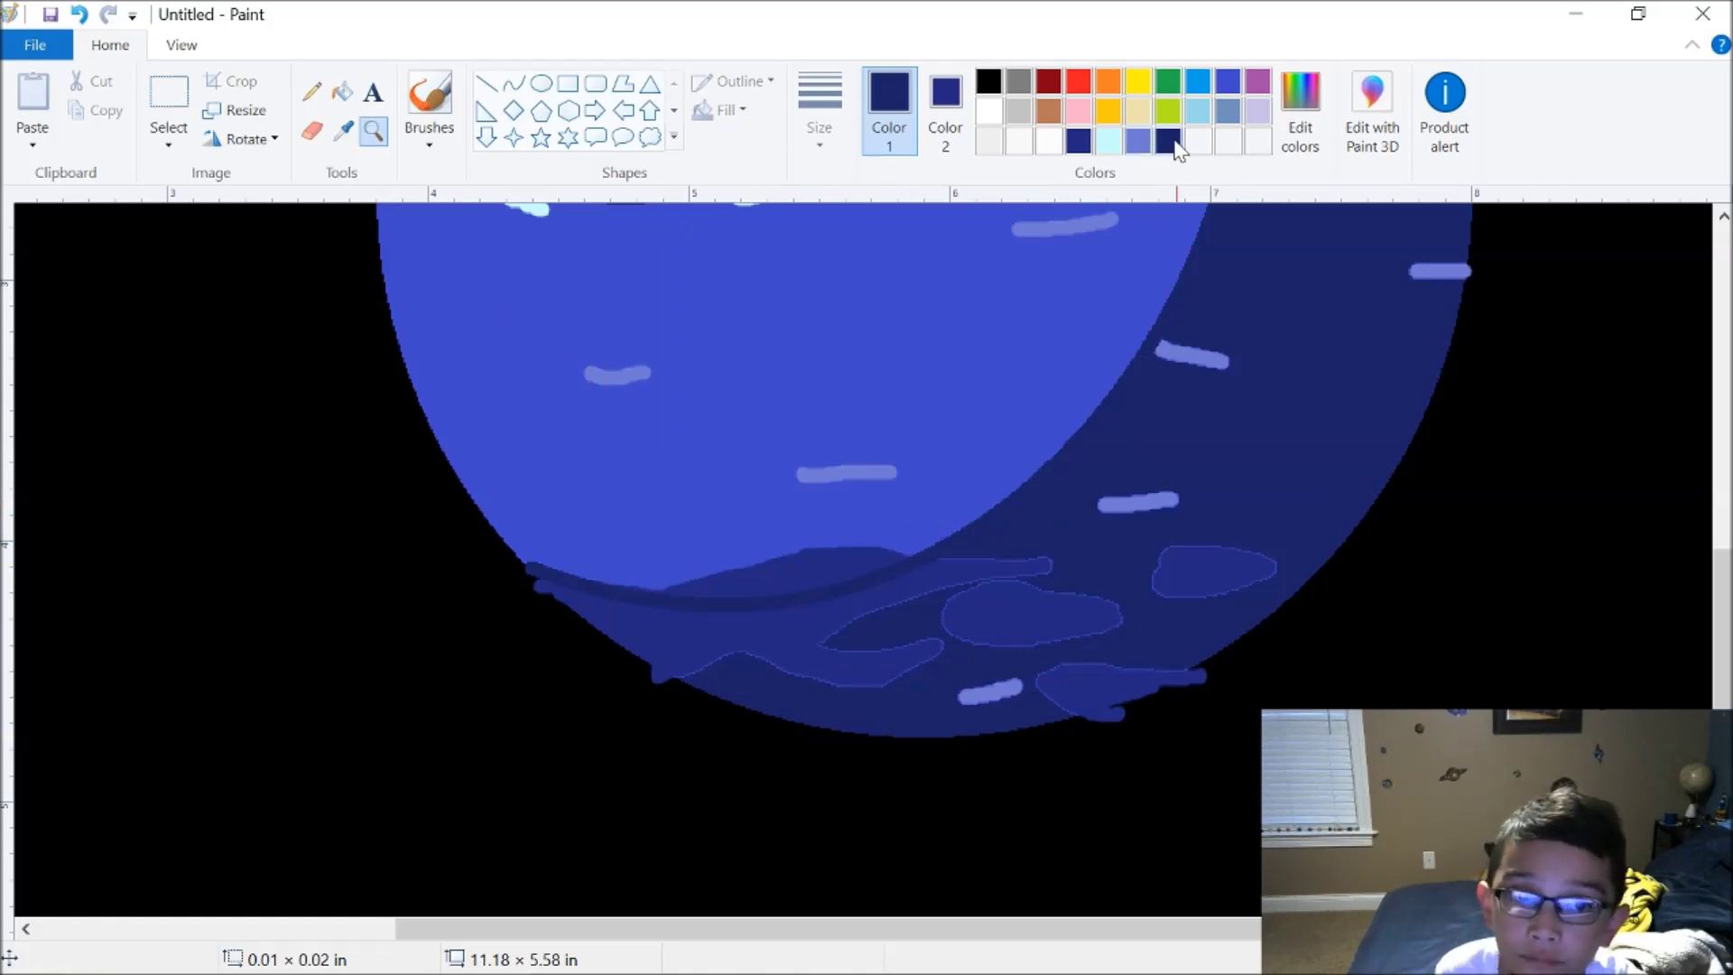
click(1079, 142)
click(1300, 113)
click(1149, 515)
click(615, 685)
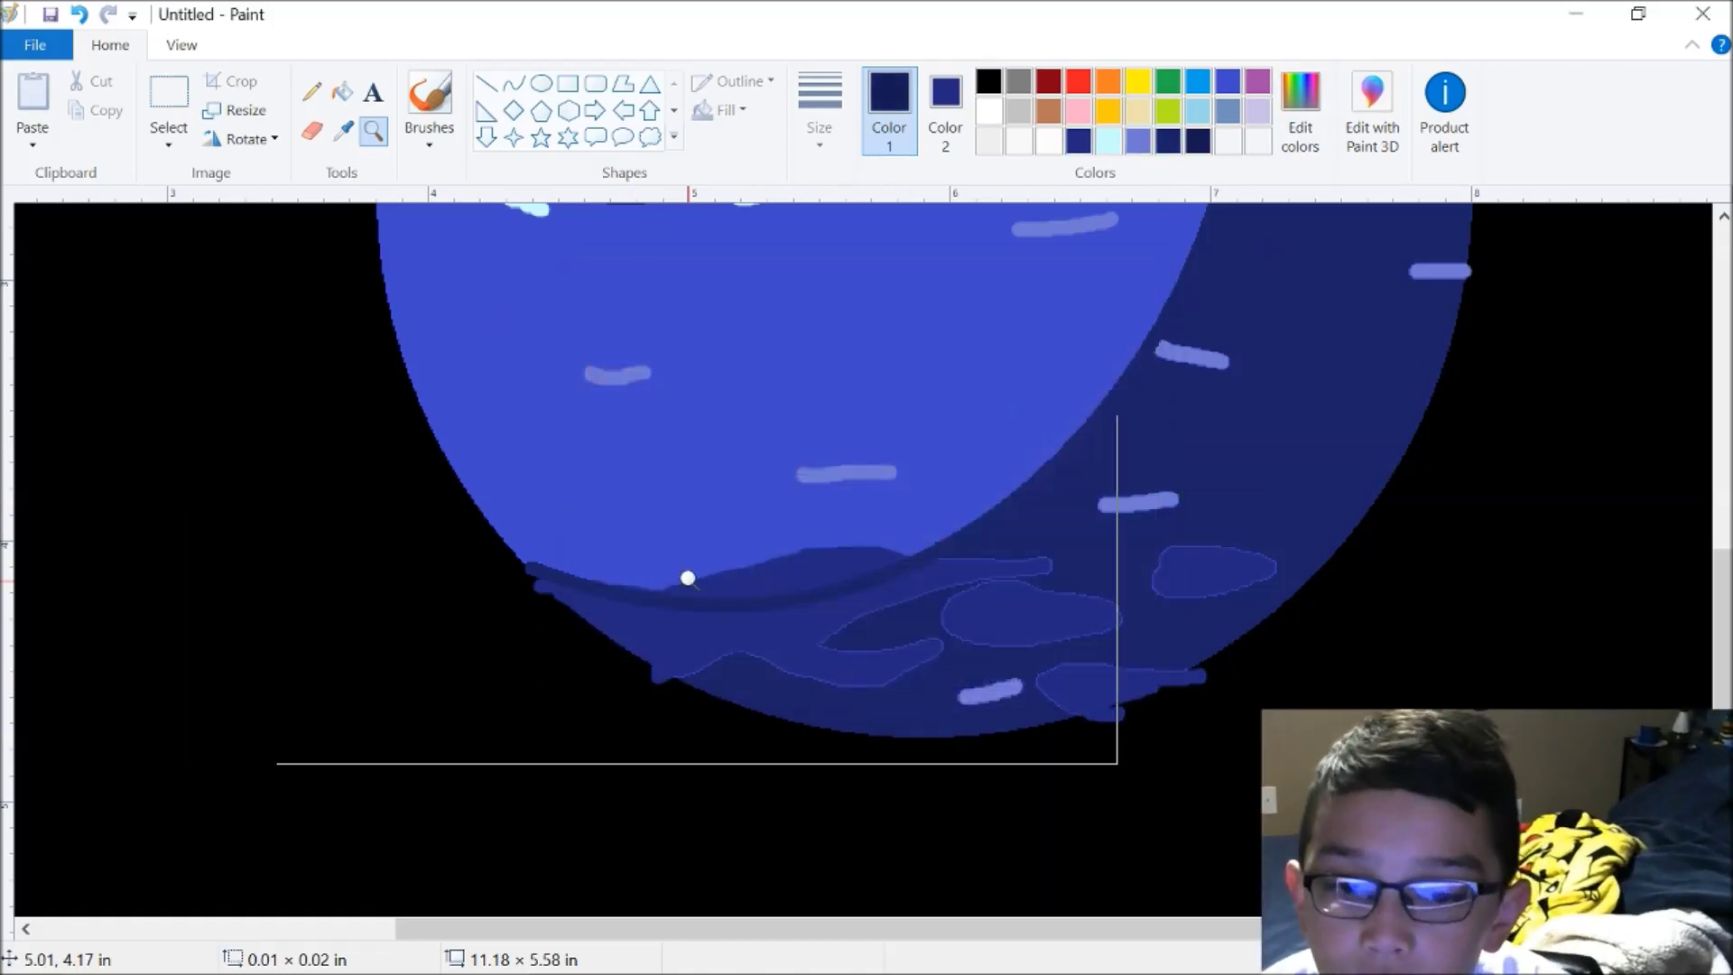
Fill the band below the curve and the lower and right cloud blobs darker navy
click(341, 91)
click(781, 619)
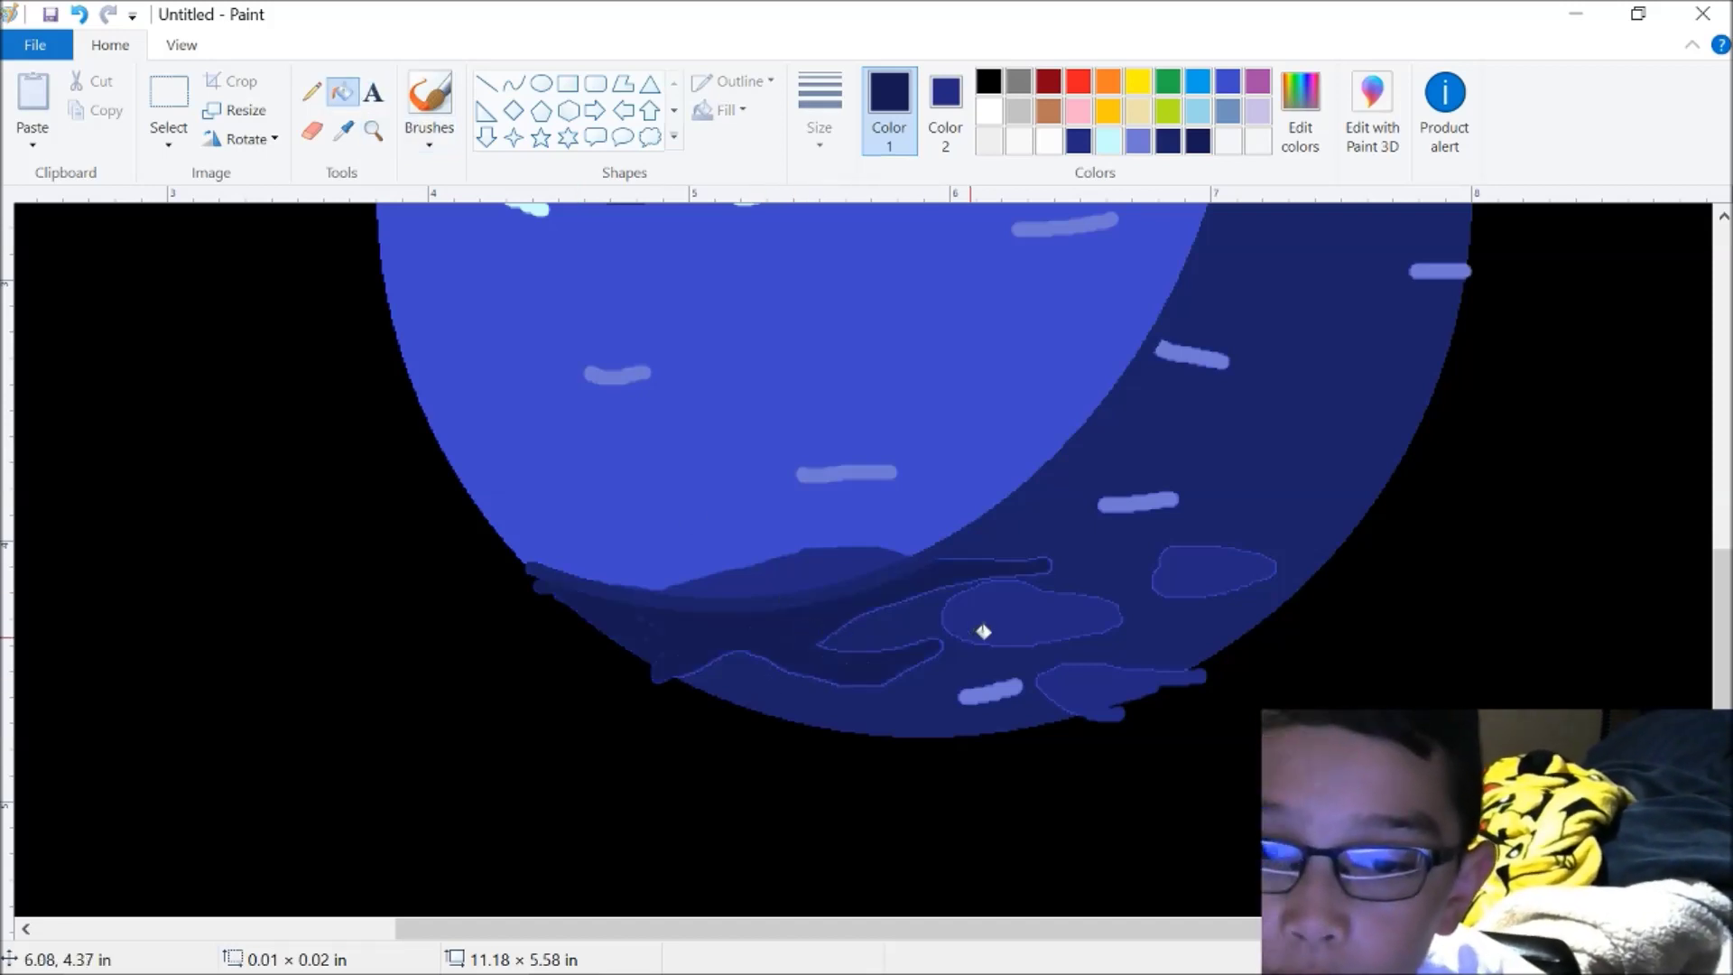
click(983, 631)
click(1087, 696)
click(1300, 553)
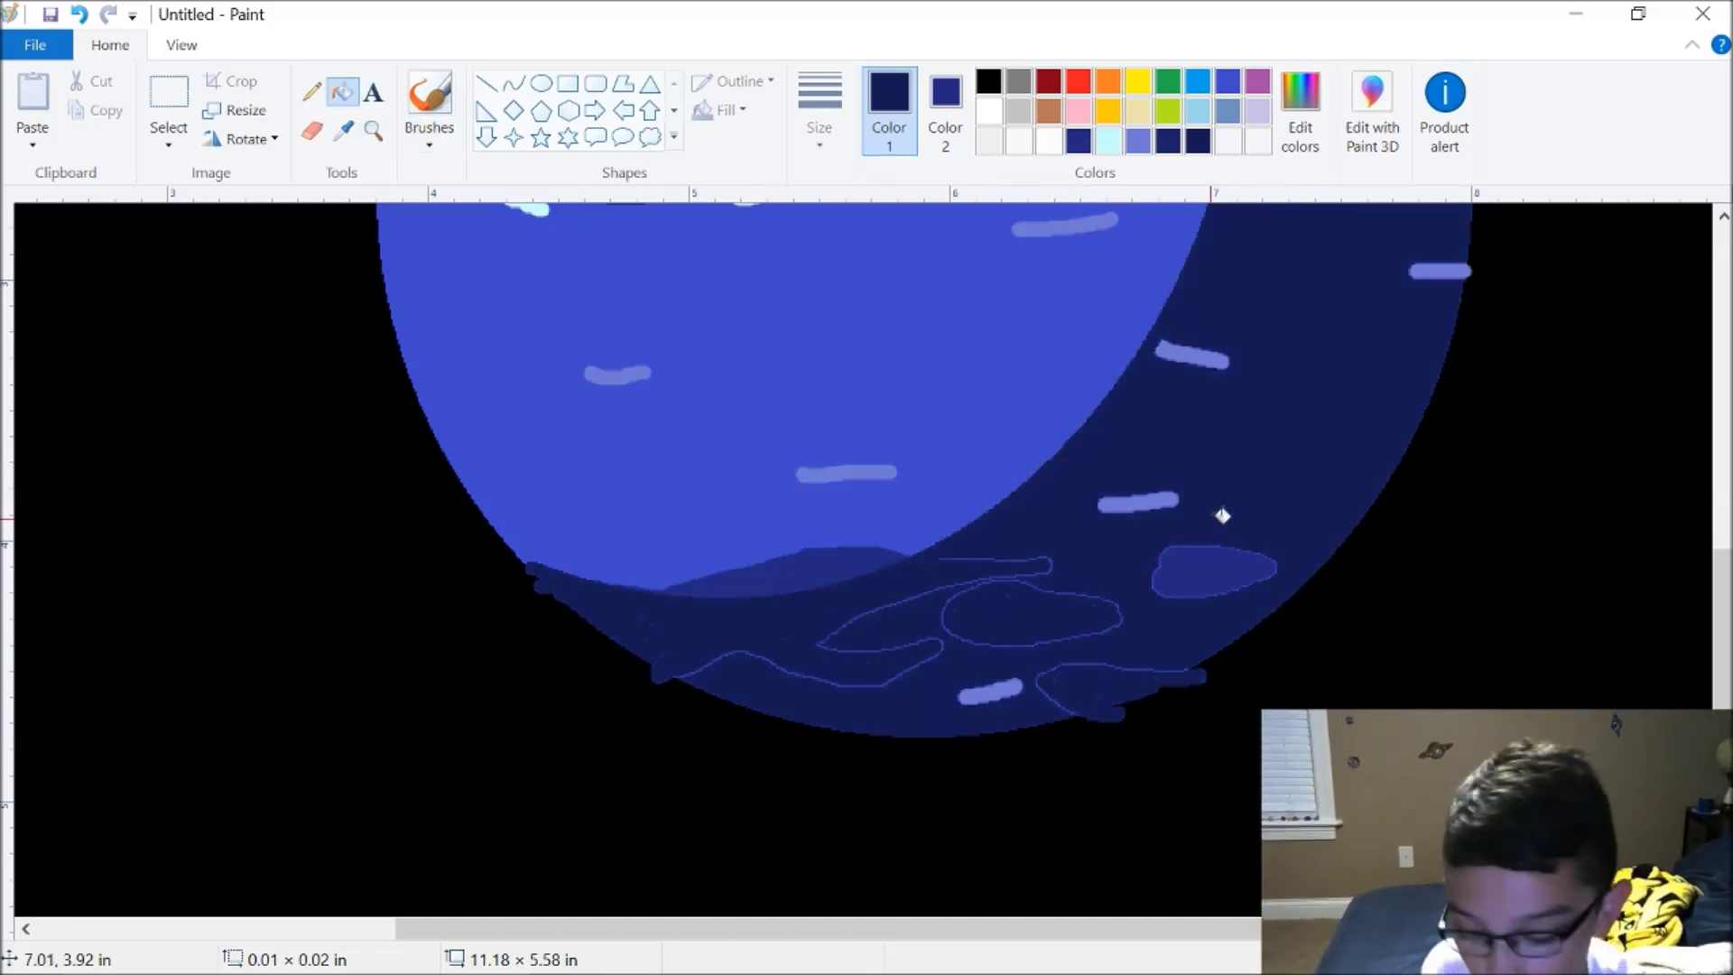
key(ctrl+z)
click(1214, 569)
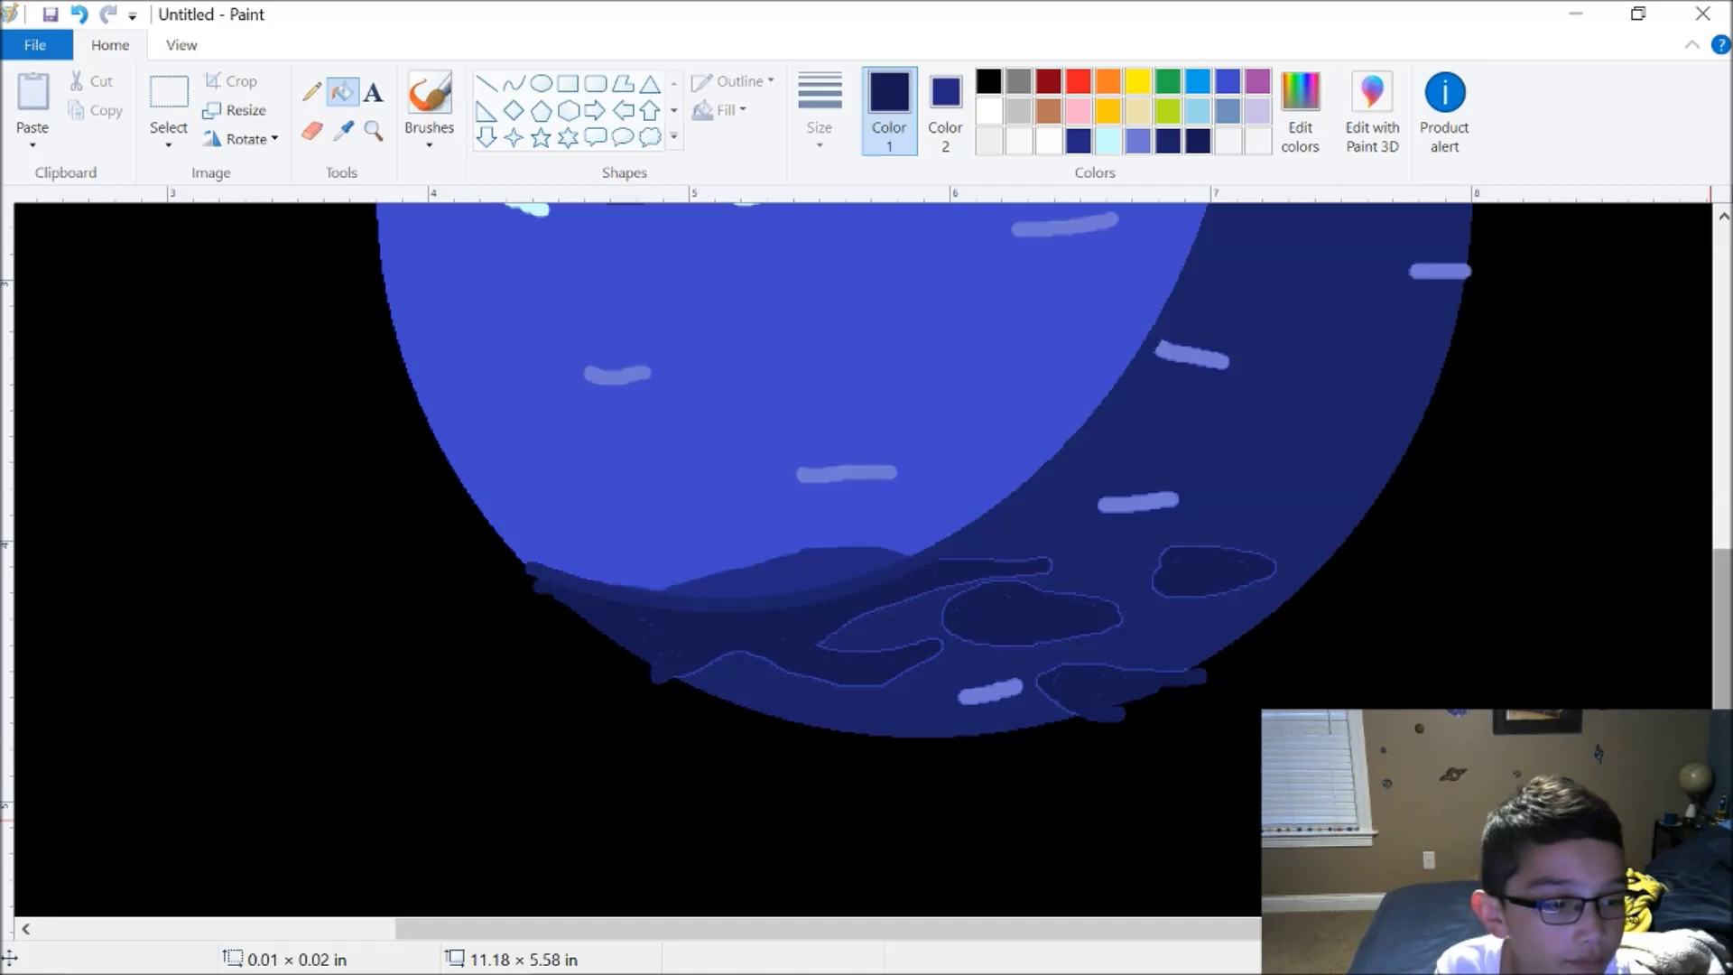
scroll(864, 560, up, 3)
drag(1726, 705, 1728, 842)
click(1261, 317)
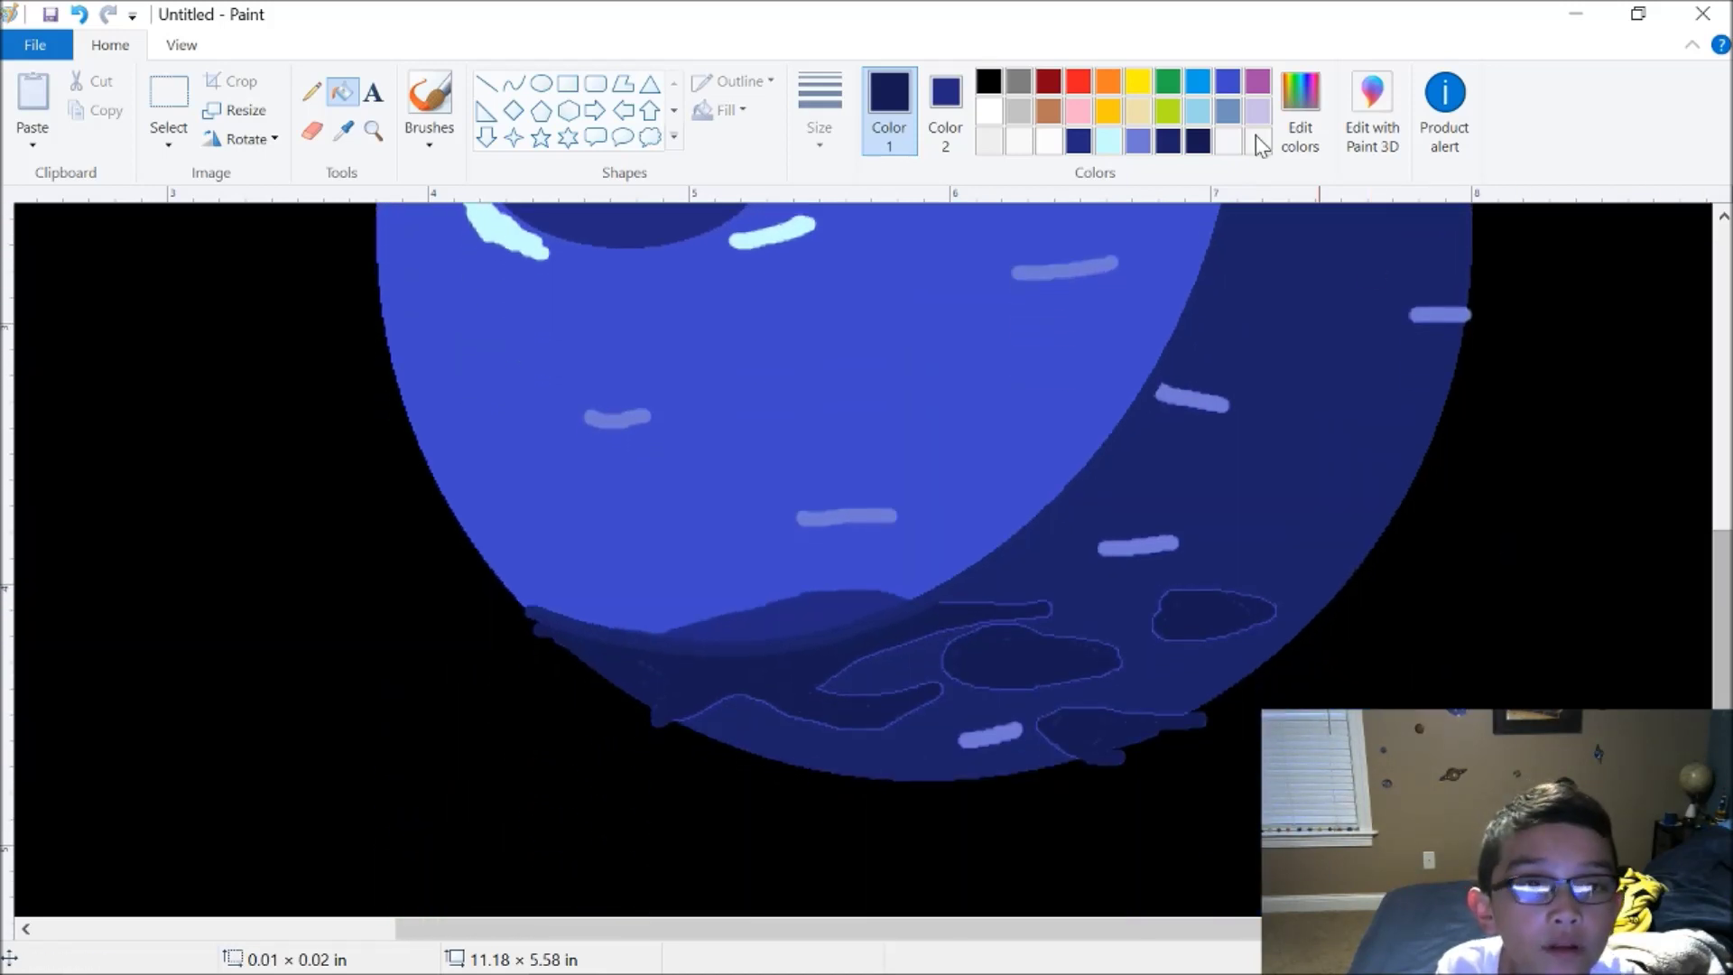
Darken the periwinkle swatch to a medium blue in the colour editor
click(1139, 142)
click(1299, 126)
drag(1142, 403, 1142, 427)
click(614, 688)
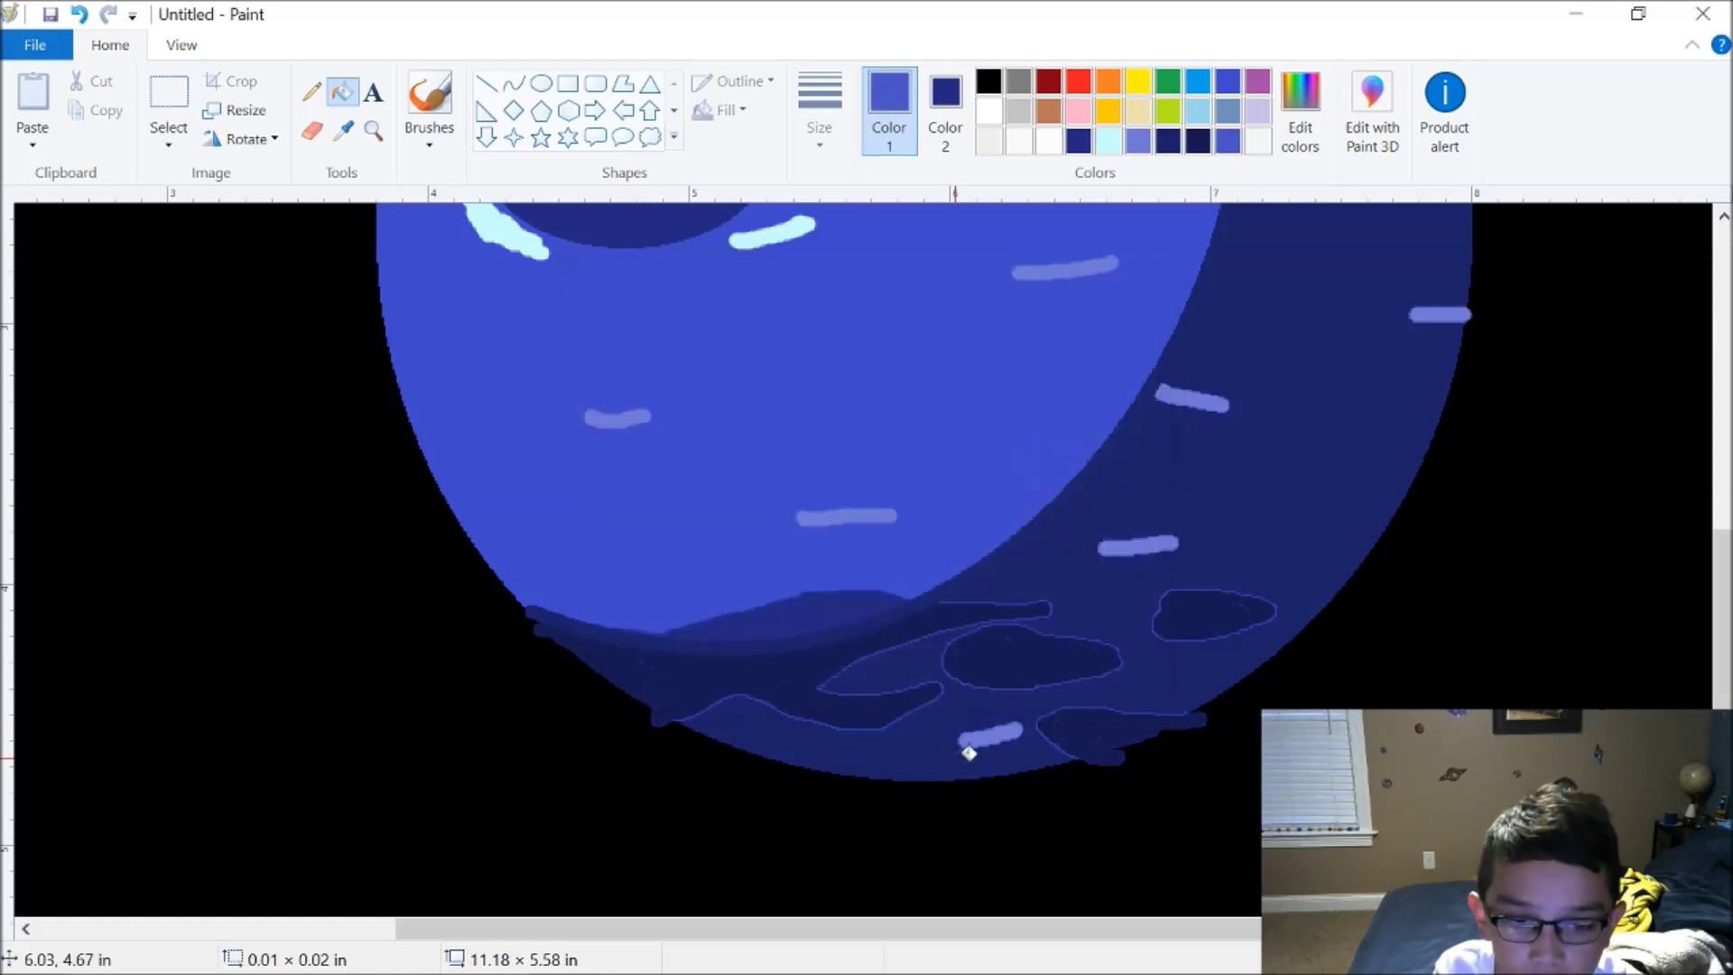
Fill three pale crescent streaks with the medium blue, then make the darkest navy Color 1
click(1164, 539)
click(1212, 403)
click(1454, 313)
drag(1718, 598, 1719, 455)
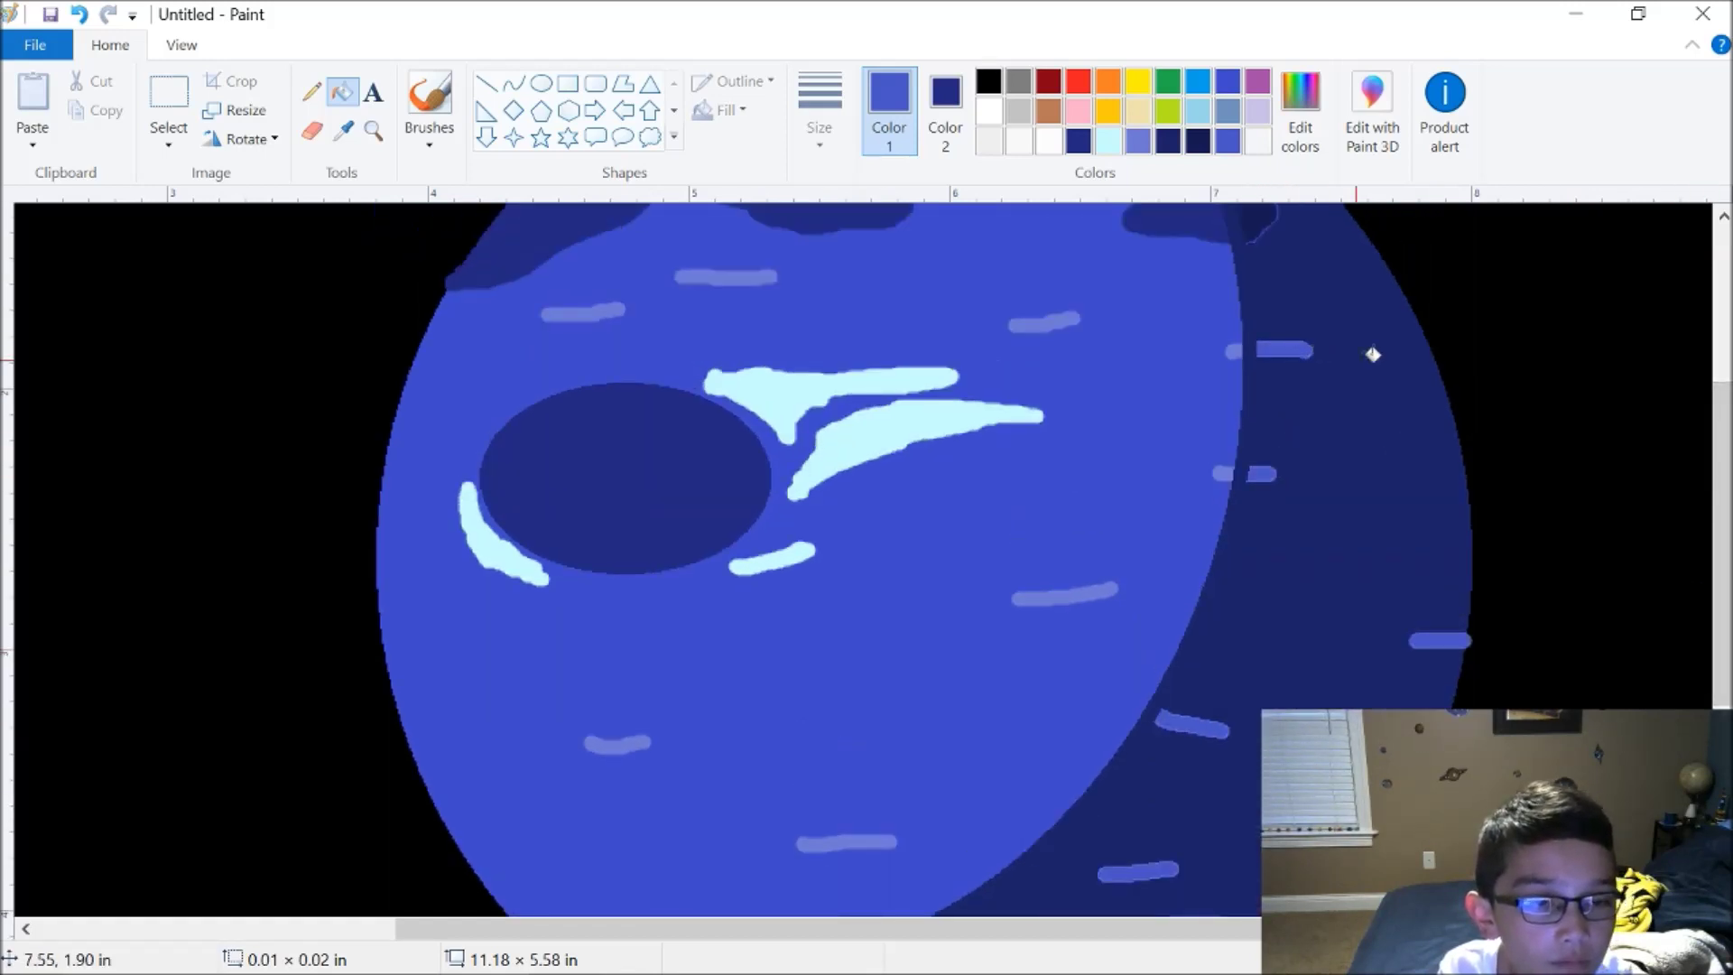
drag(1720, 593, 1711, 760)
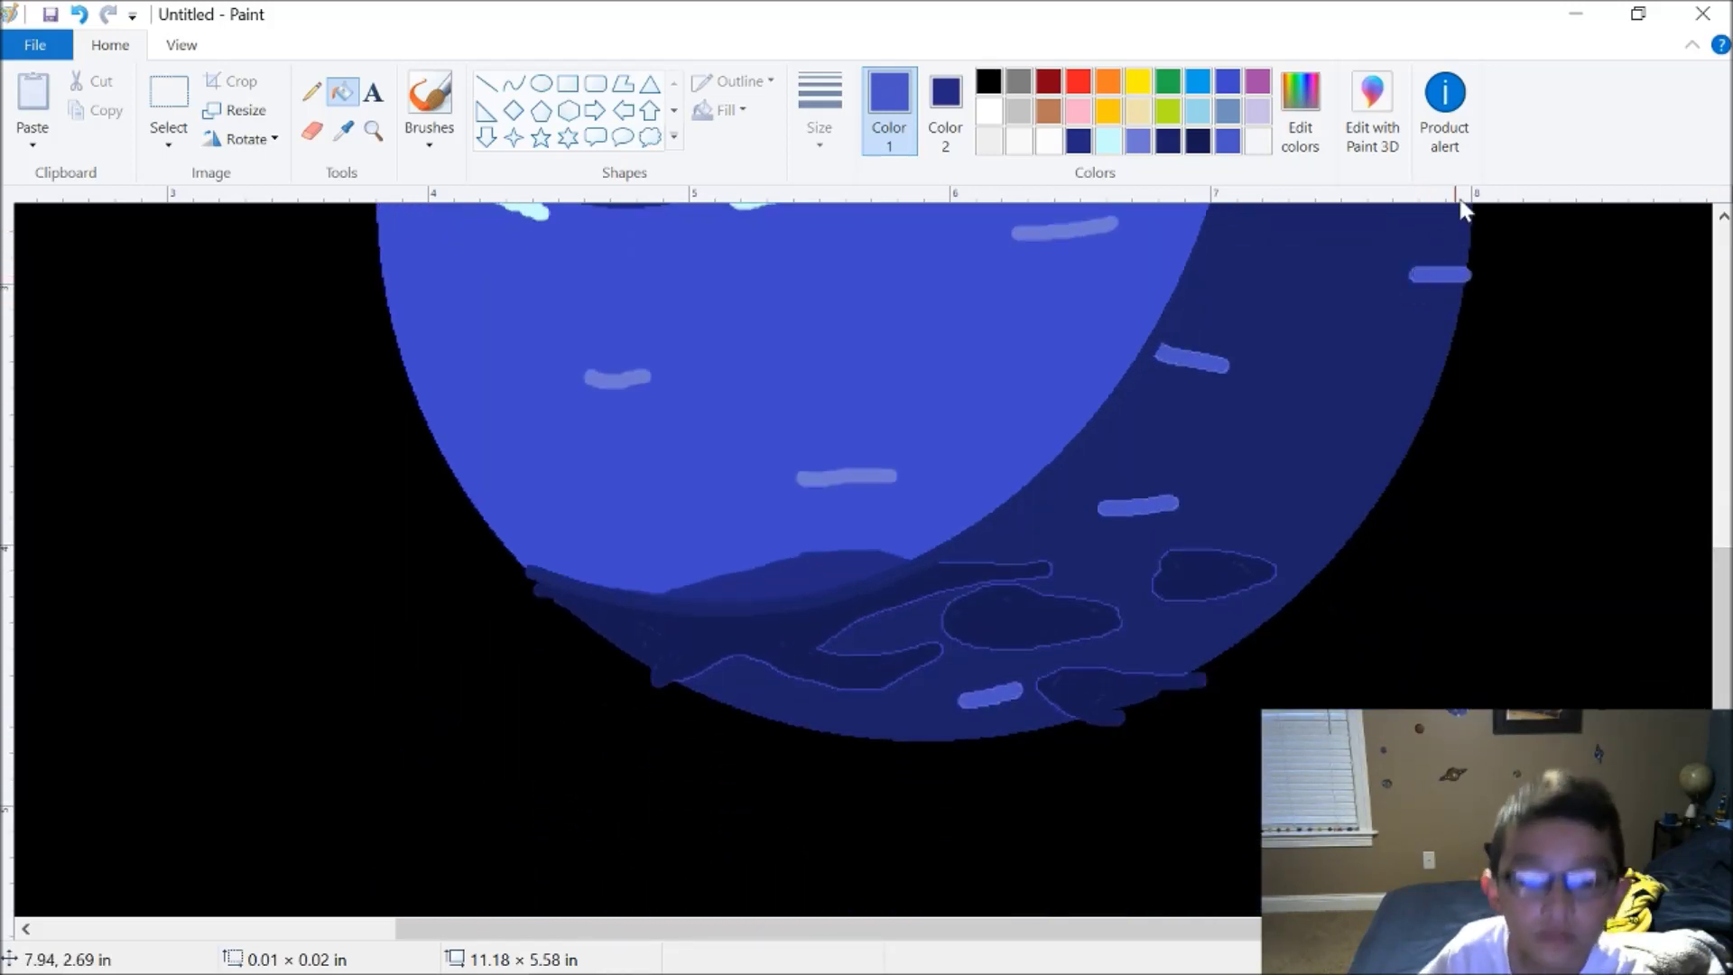
click(1170, 145)
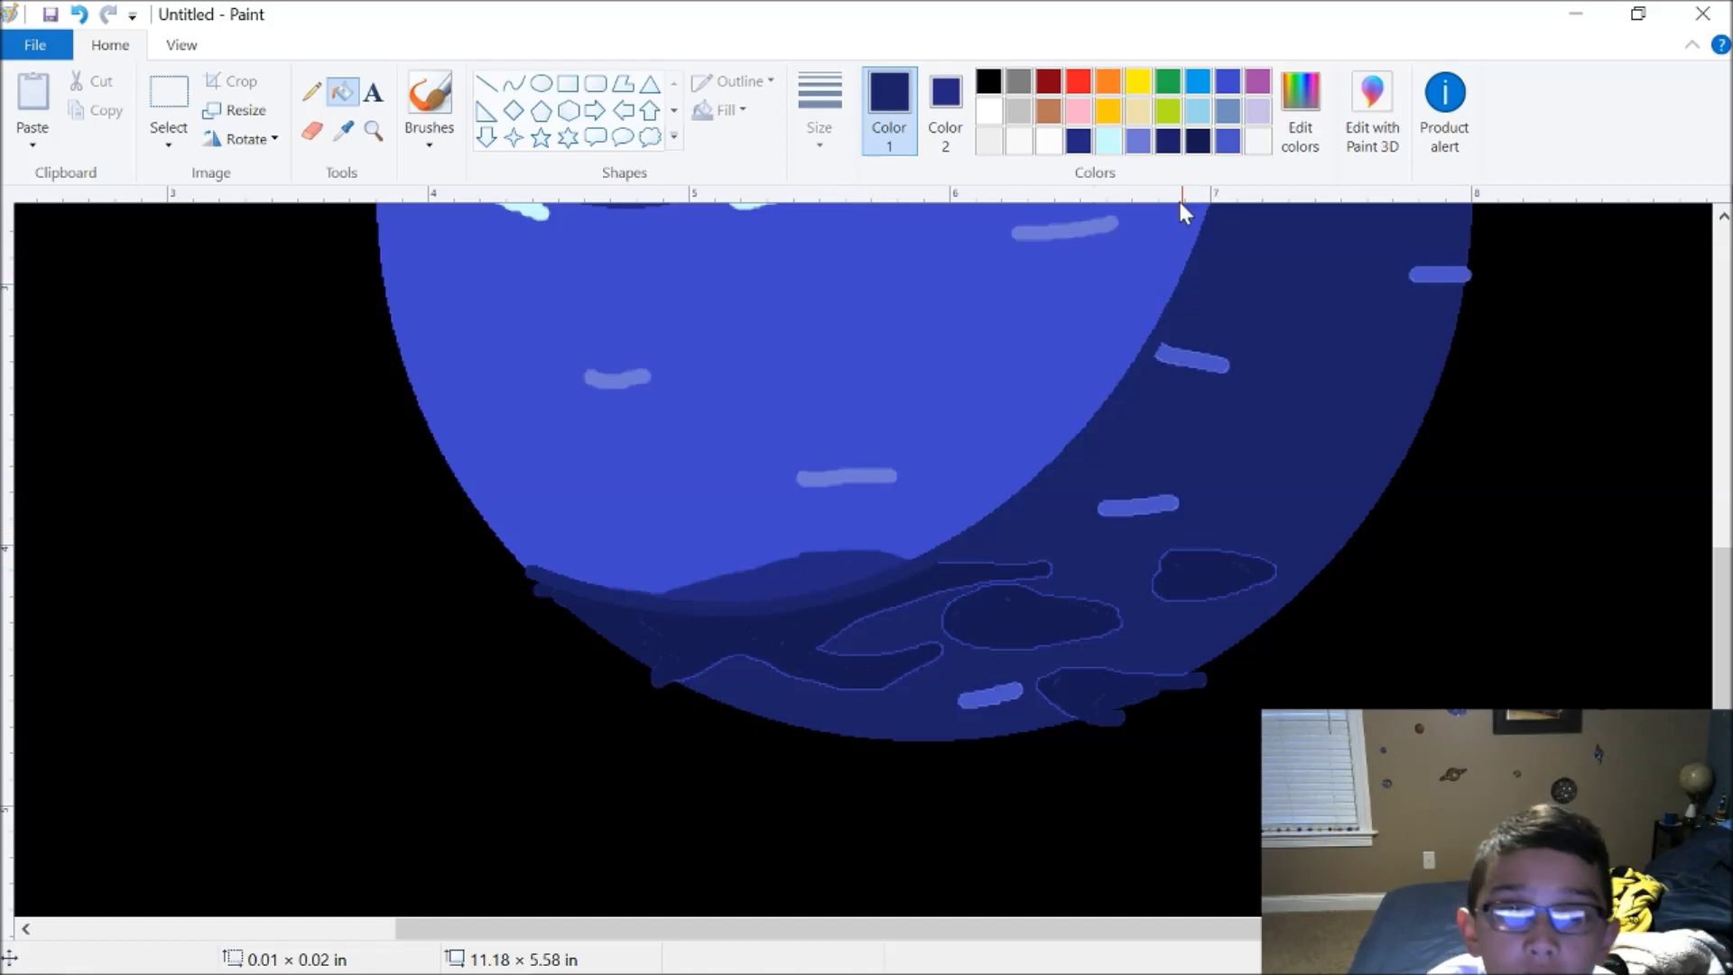
click(1197, 142)
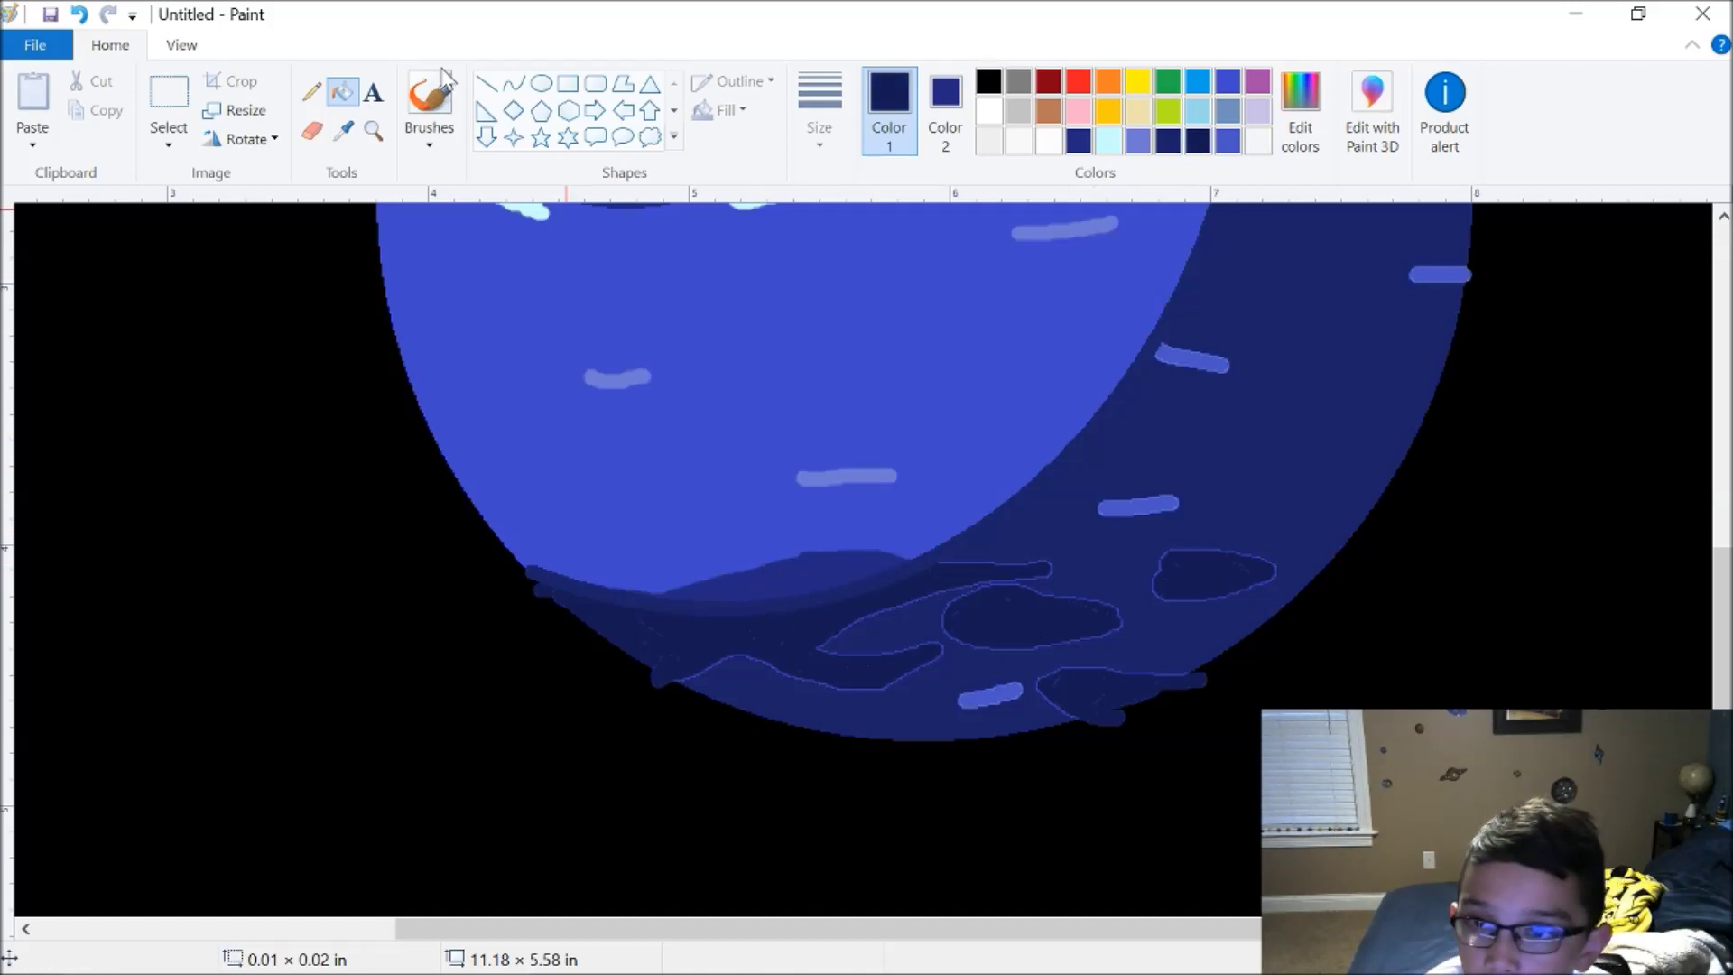
Brush dark navy over the left and right lower cloud patches to blend their pale outlines
click(429, 99)
drag(724, 620, 737, 617)
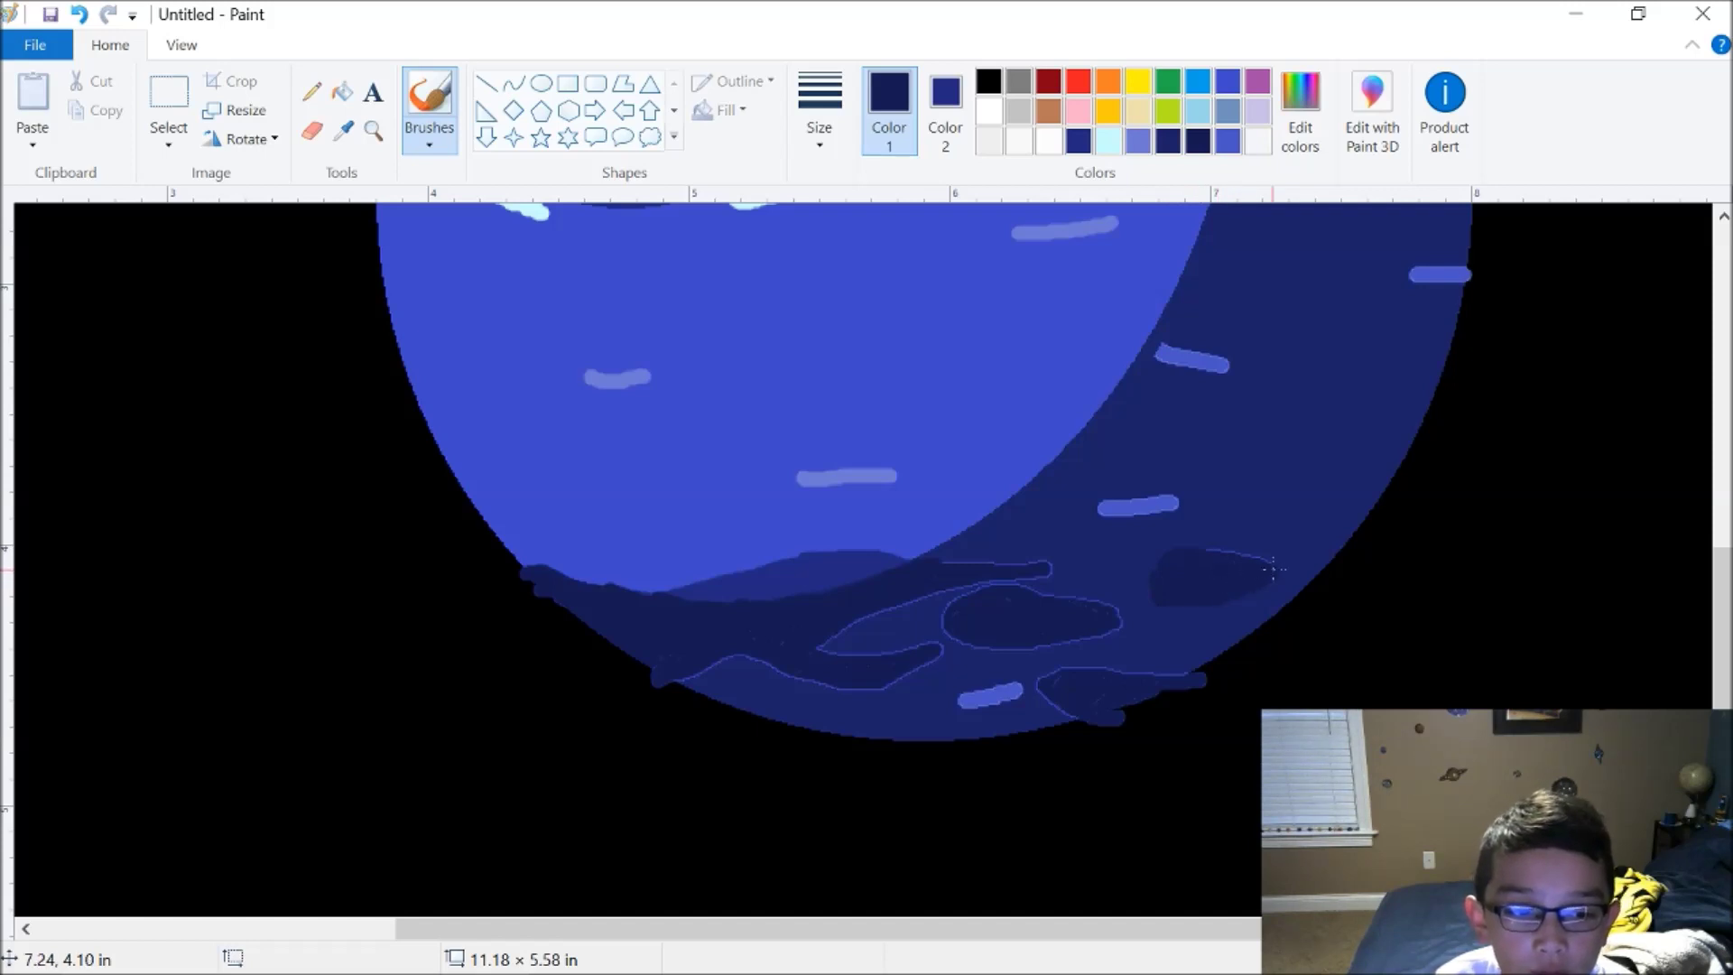
drag(1186, 672, 1077, 677)
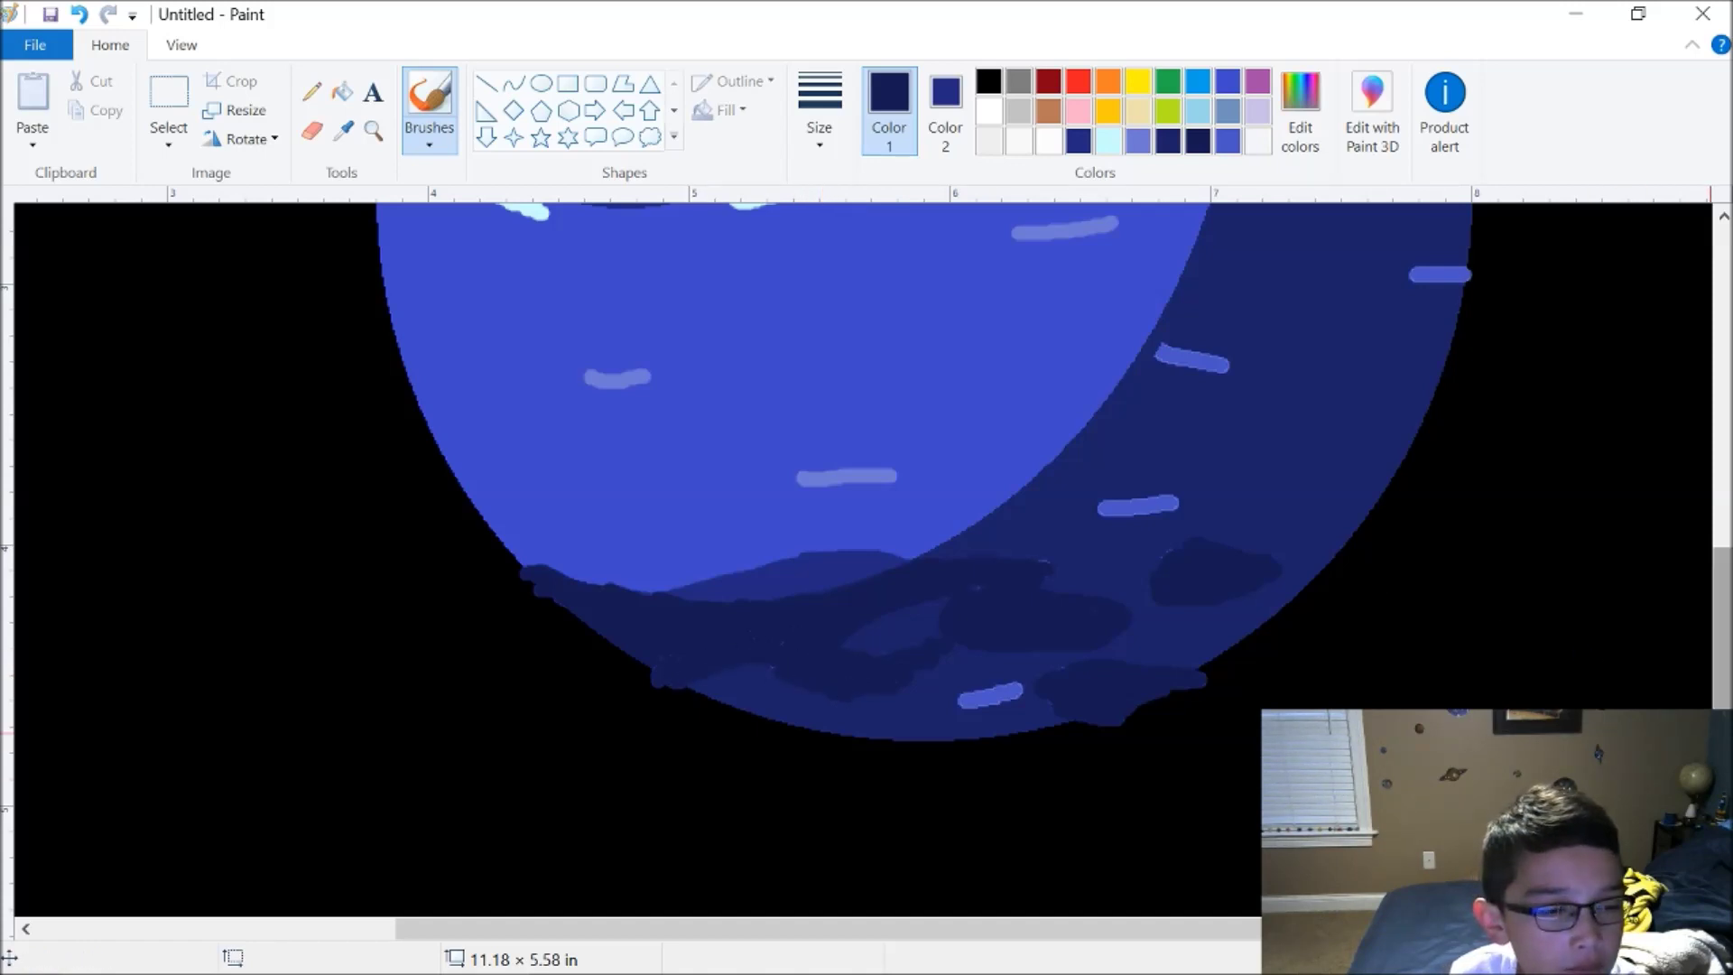
scroll(1619, 496, up, 5)
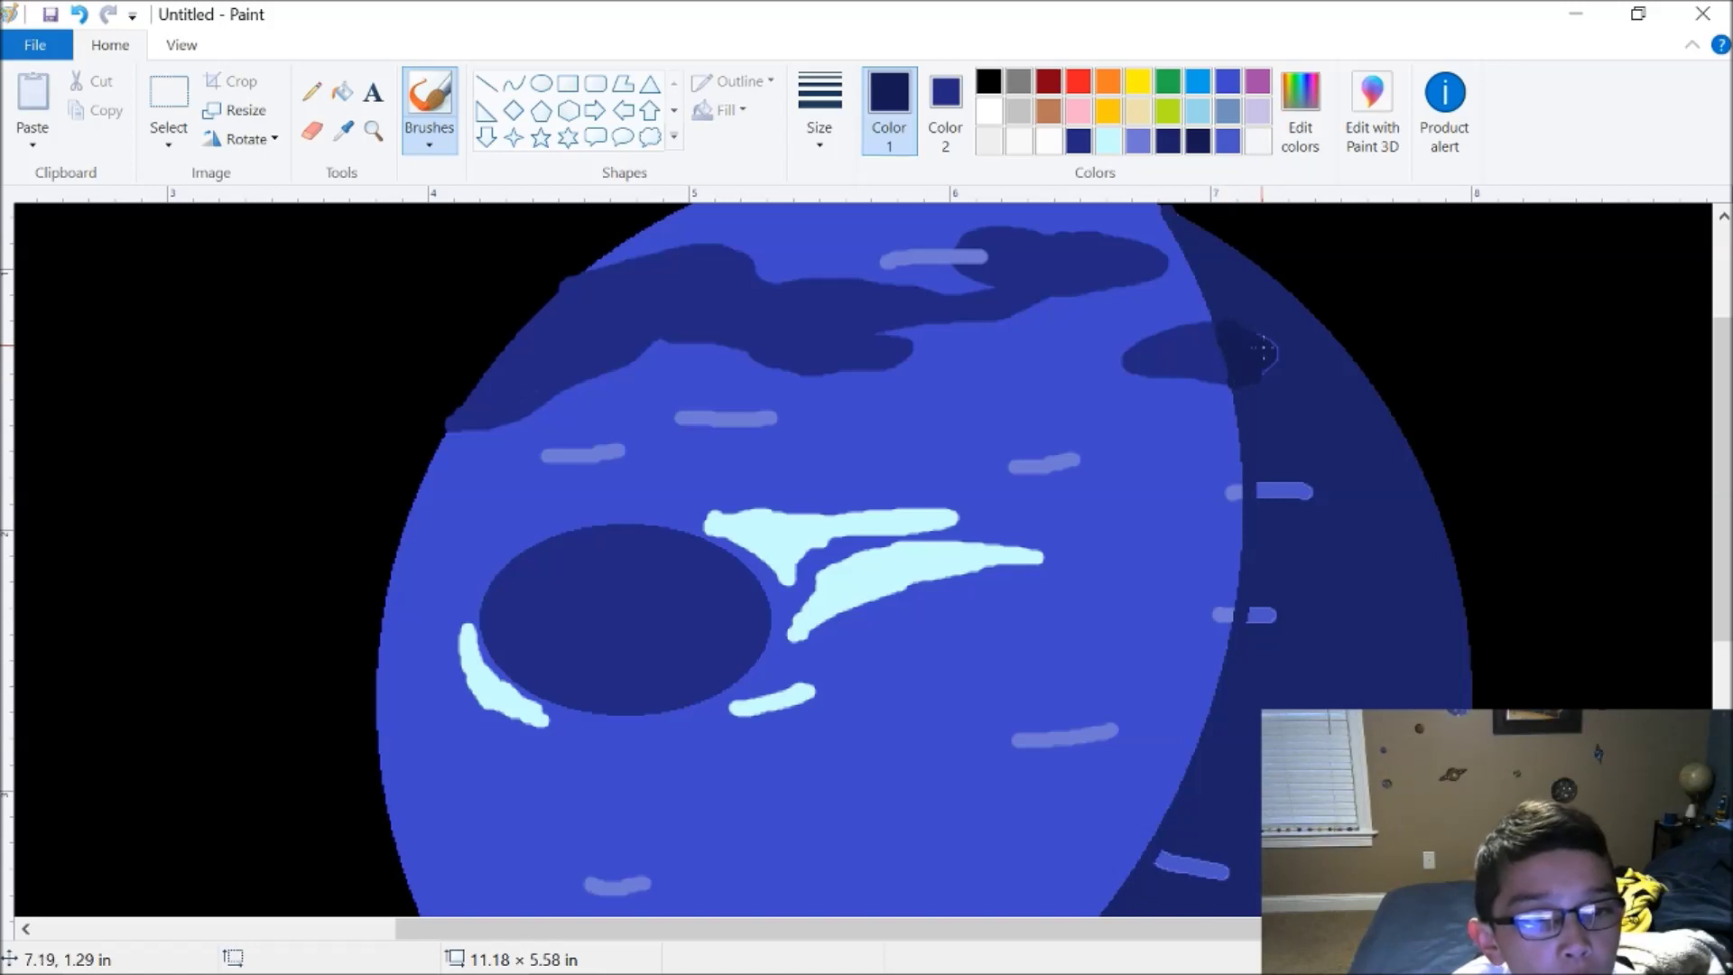
Switch to a medium blue and try a faint streak on the shaded side, undoing it
click(1139, 141)
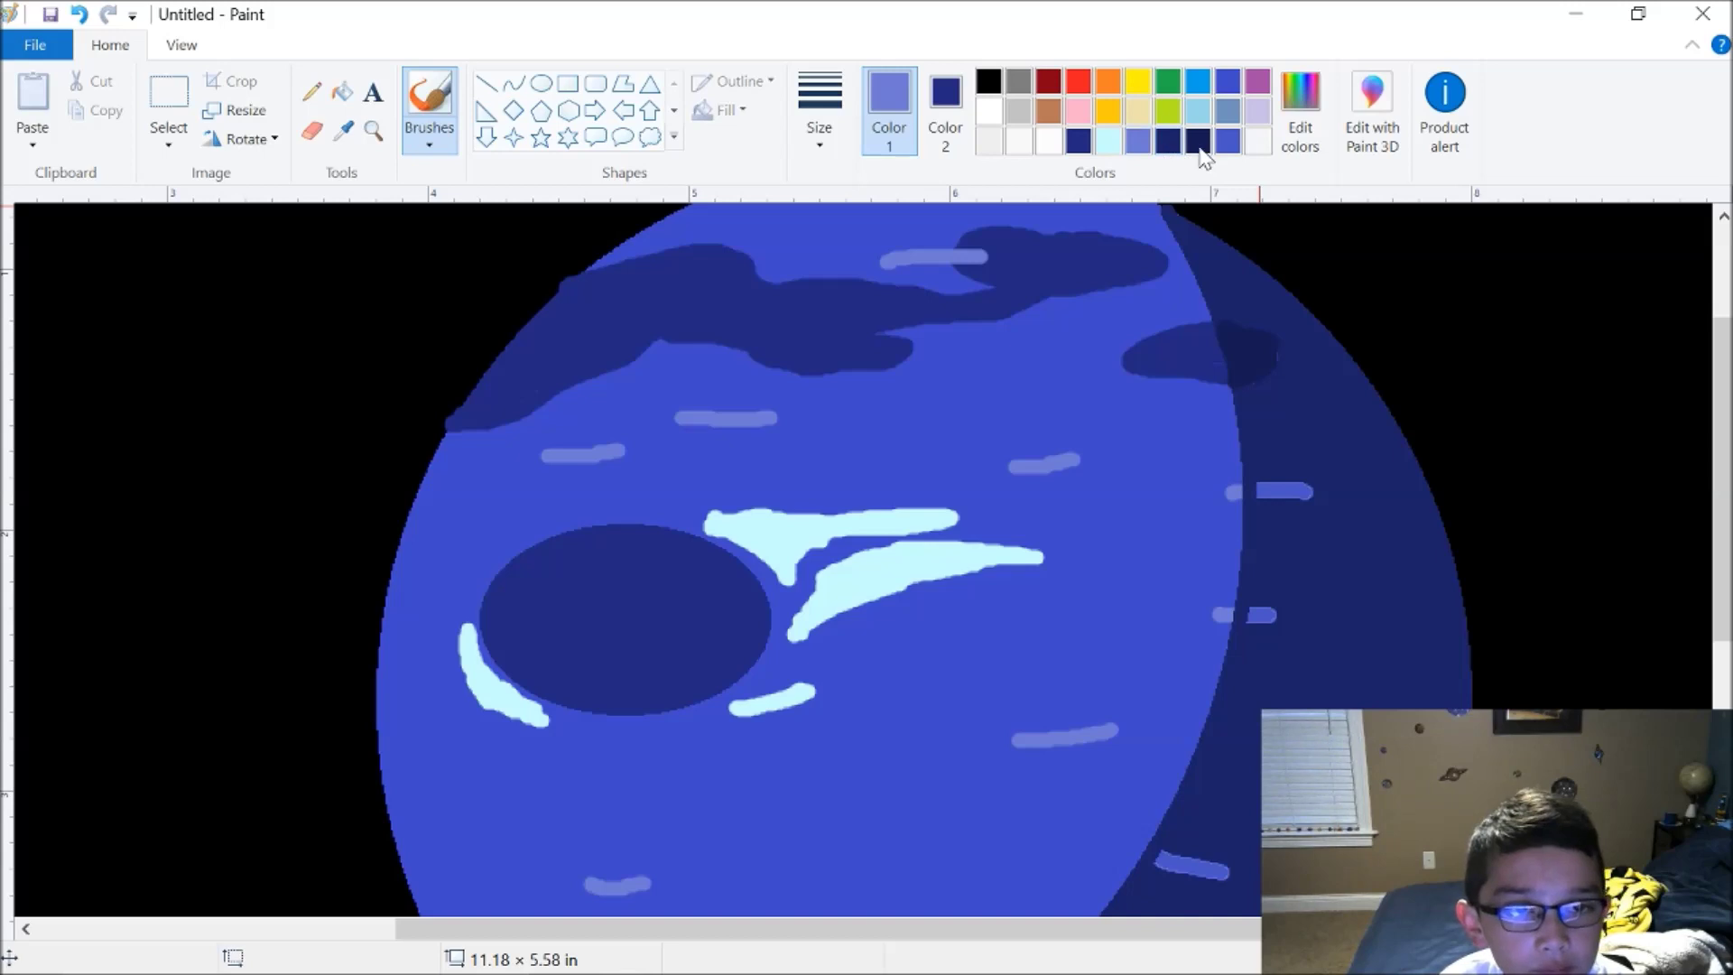
click(1226, 143)
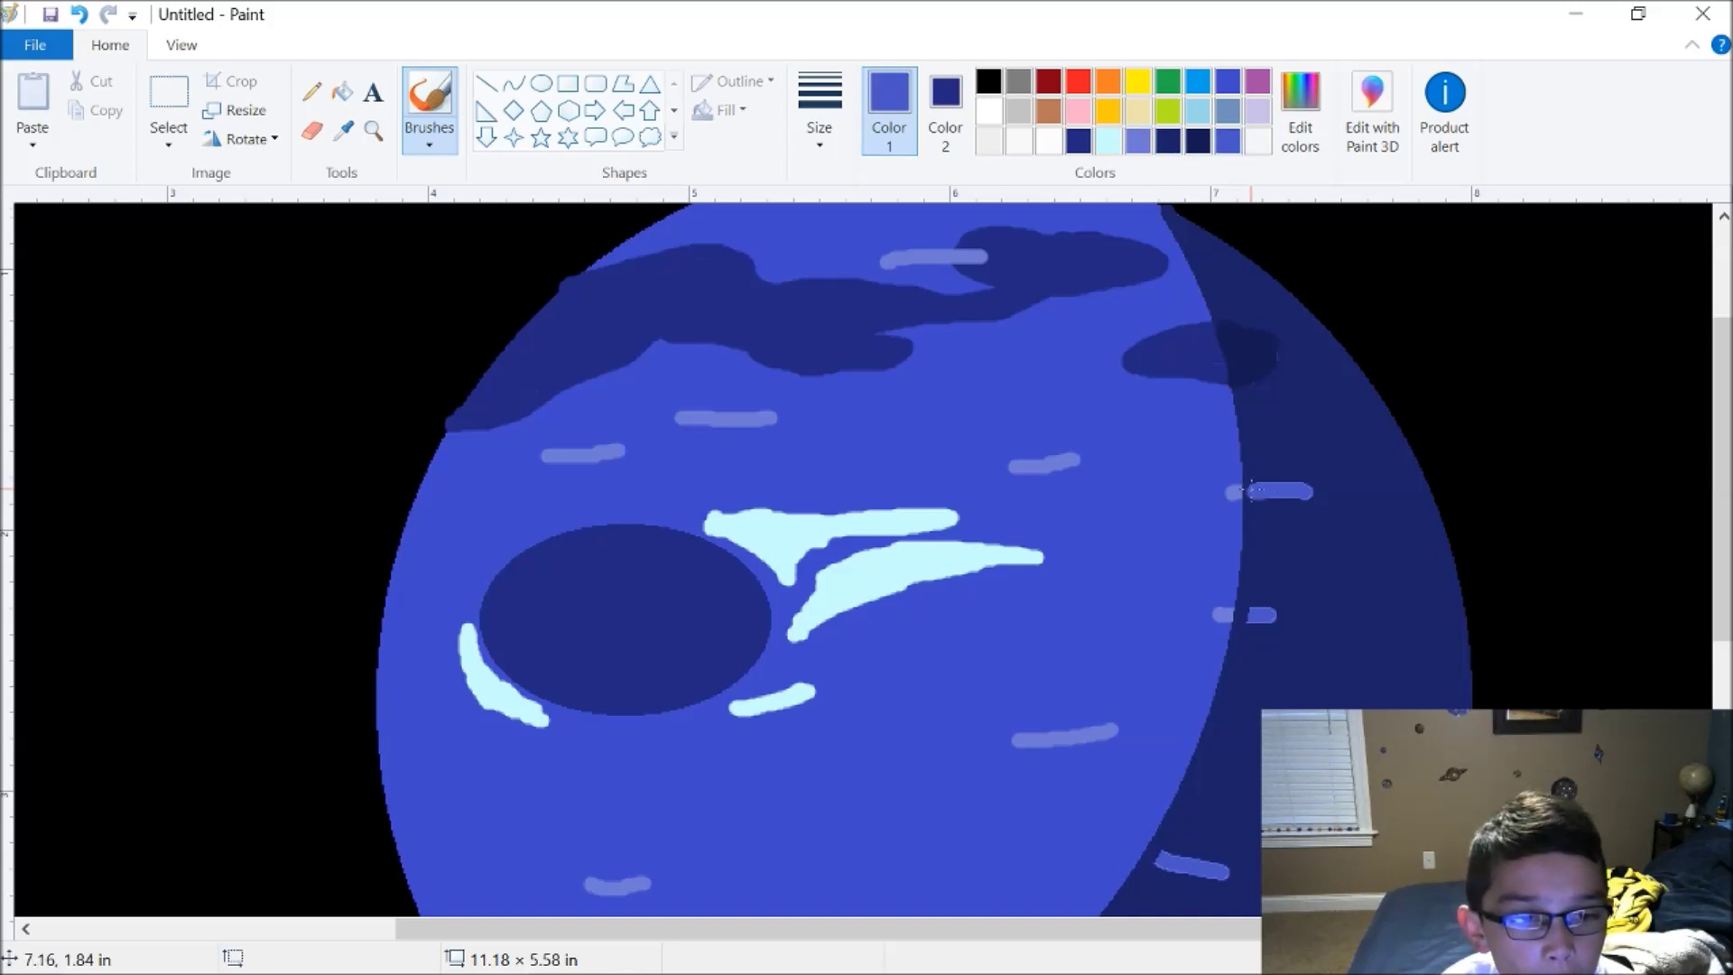
drag(1174, 467, 1133, 587)
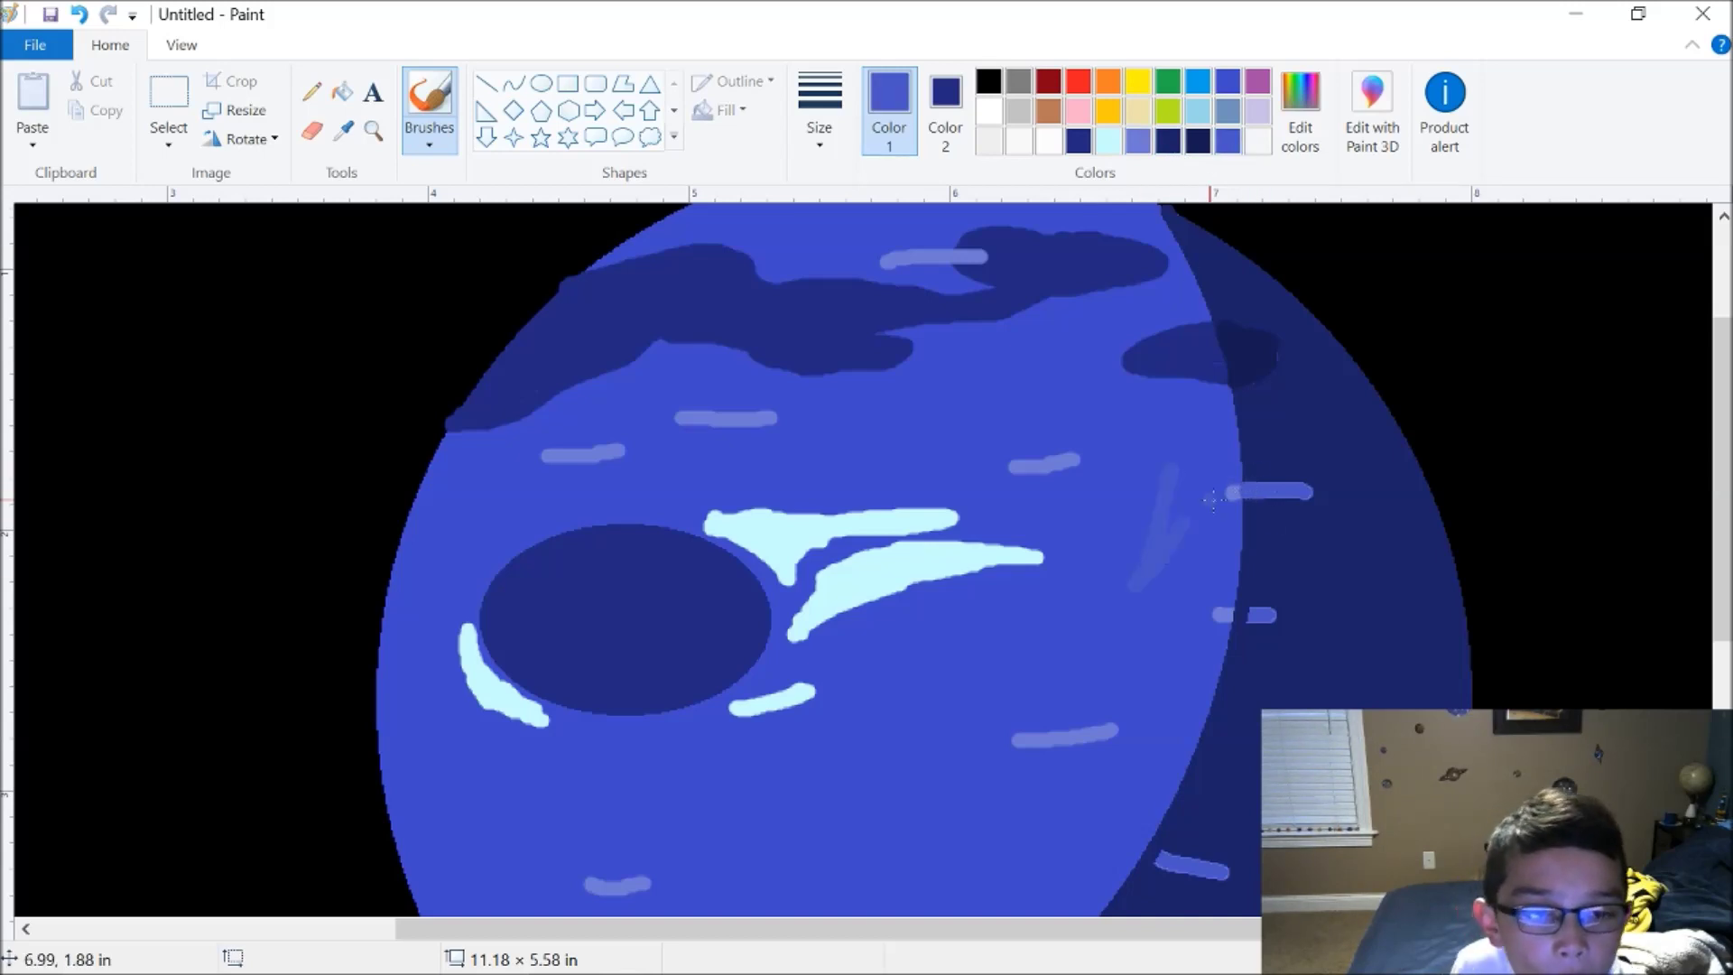
key(ctrl+z)
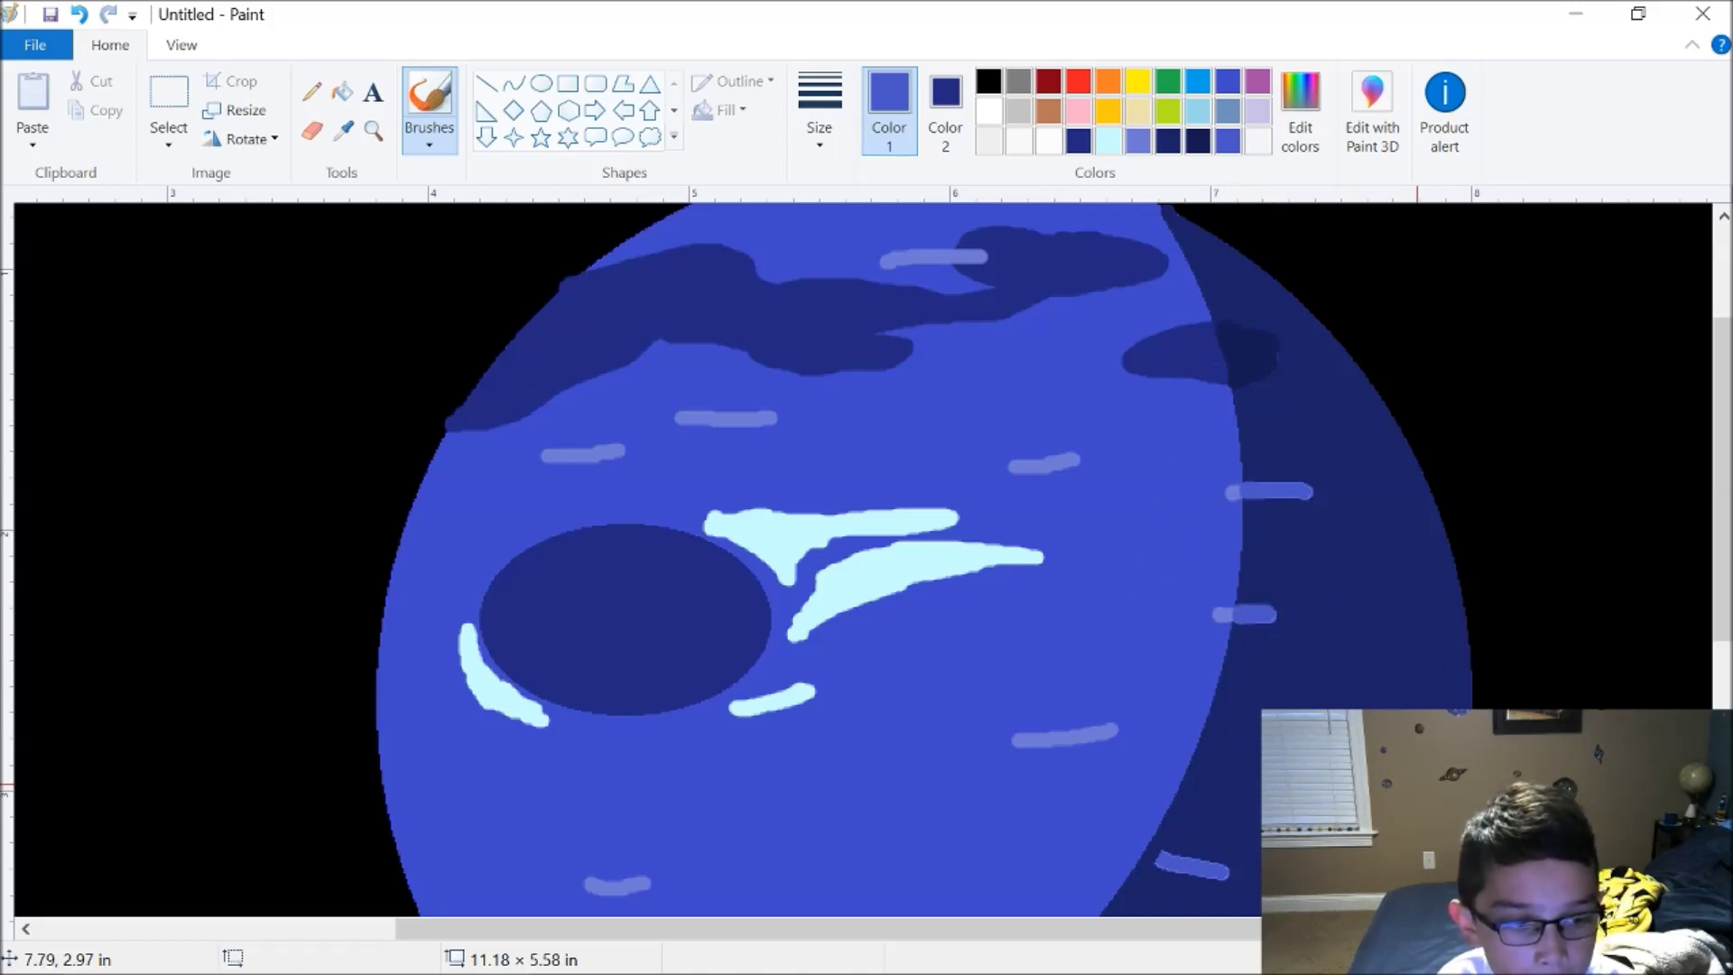
Thicken the pale streak on the shaded side and extend another toward the planet's right edge
drag(1723, 541, 1722, 720)
drag(1161, 459, 1205, 477)
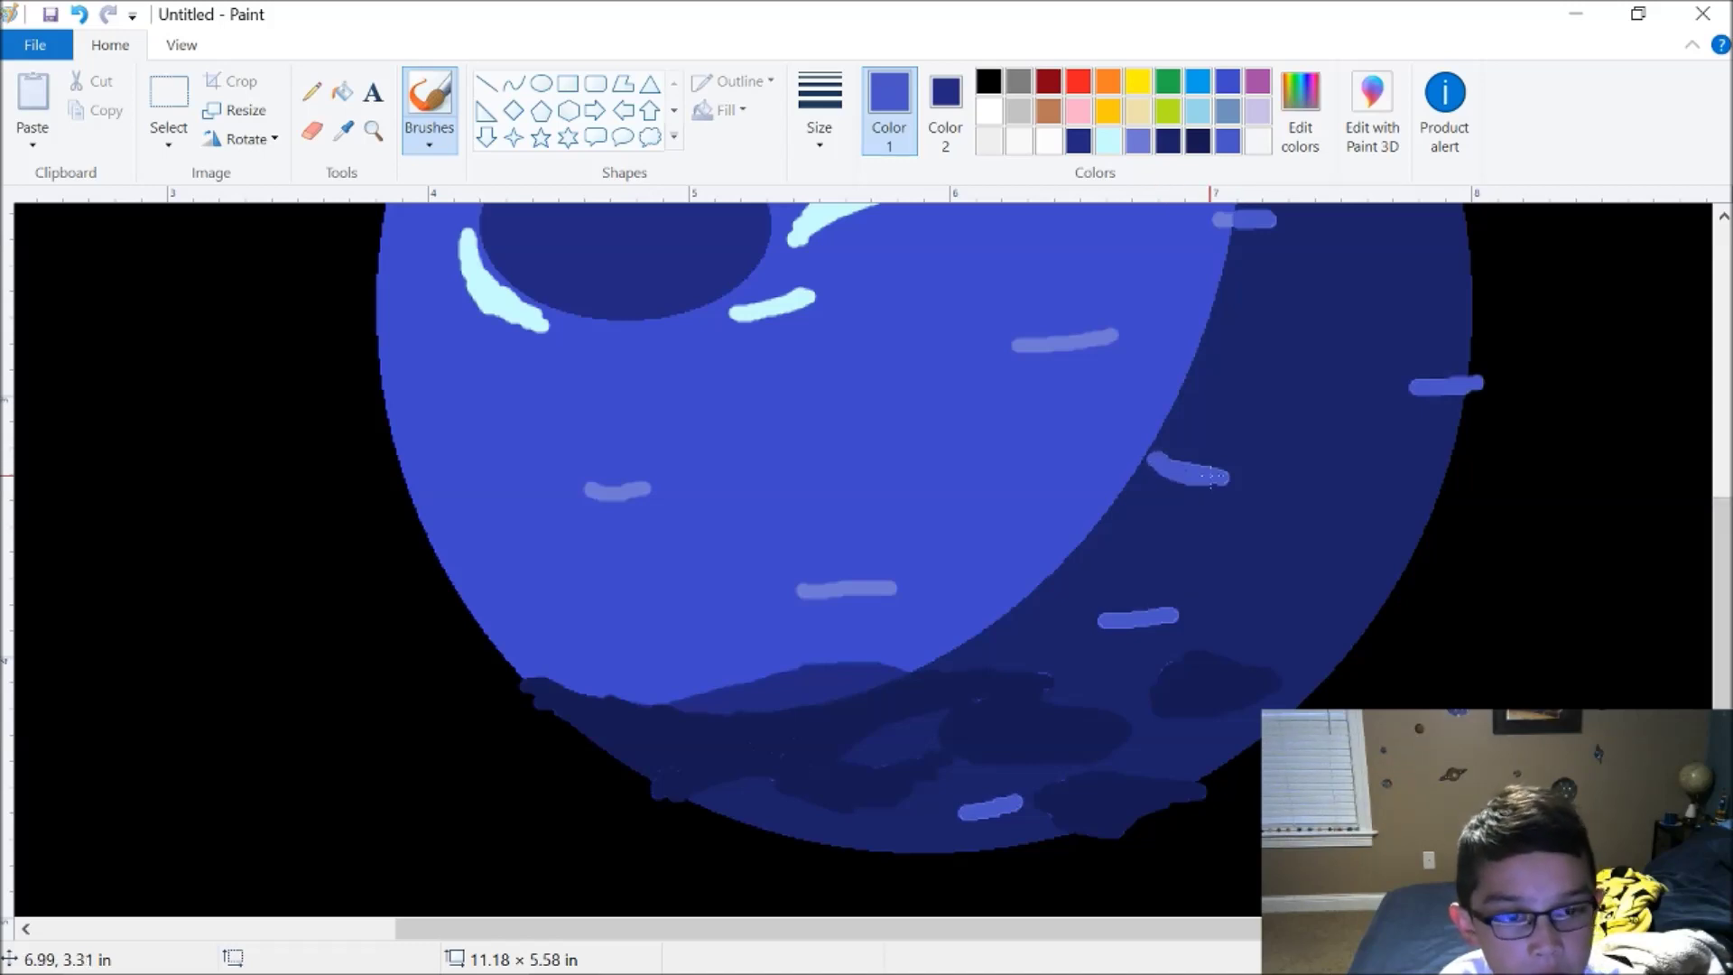
drag(1099, 620, 1192, 617)
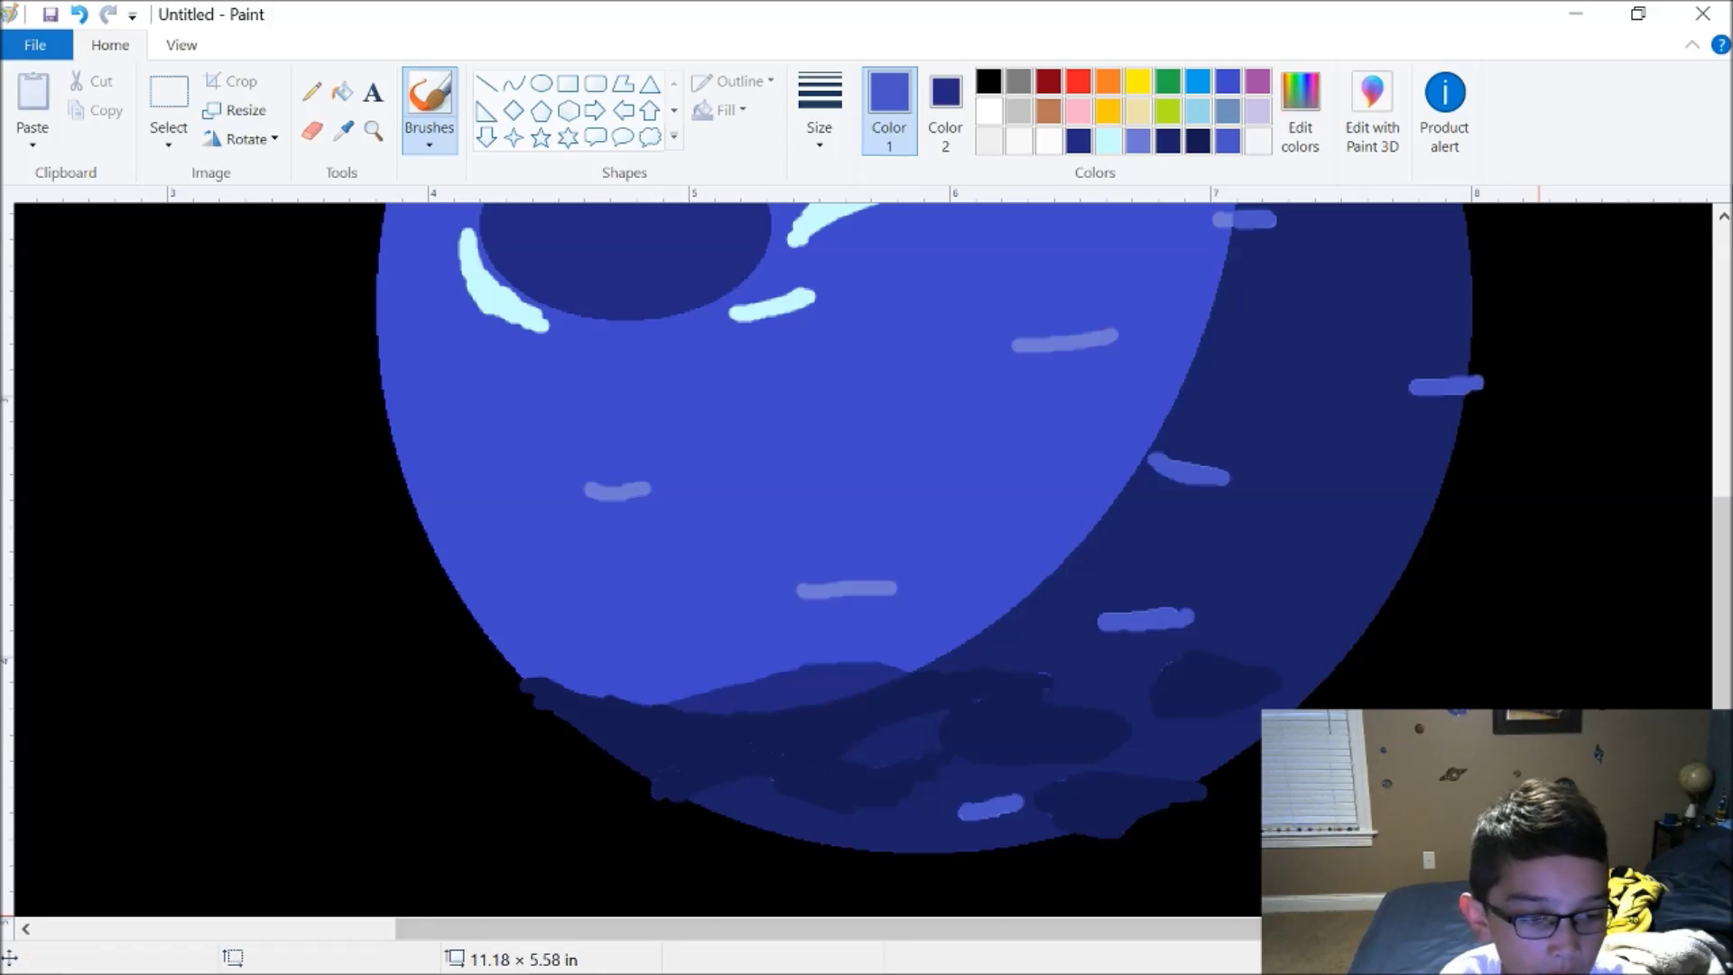
scroll(1493, 892, down, 3)
scroll(1493, 892, up, 2)
scroll(1493, 892, down, 2)
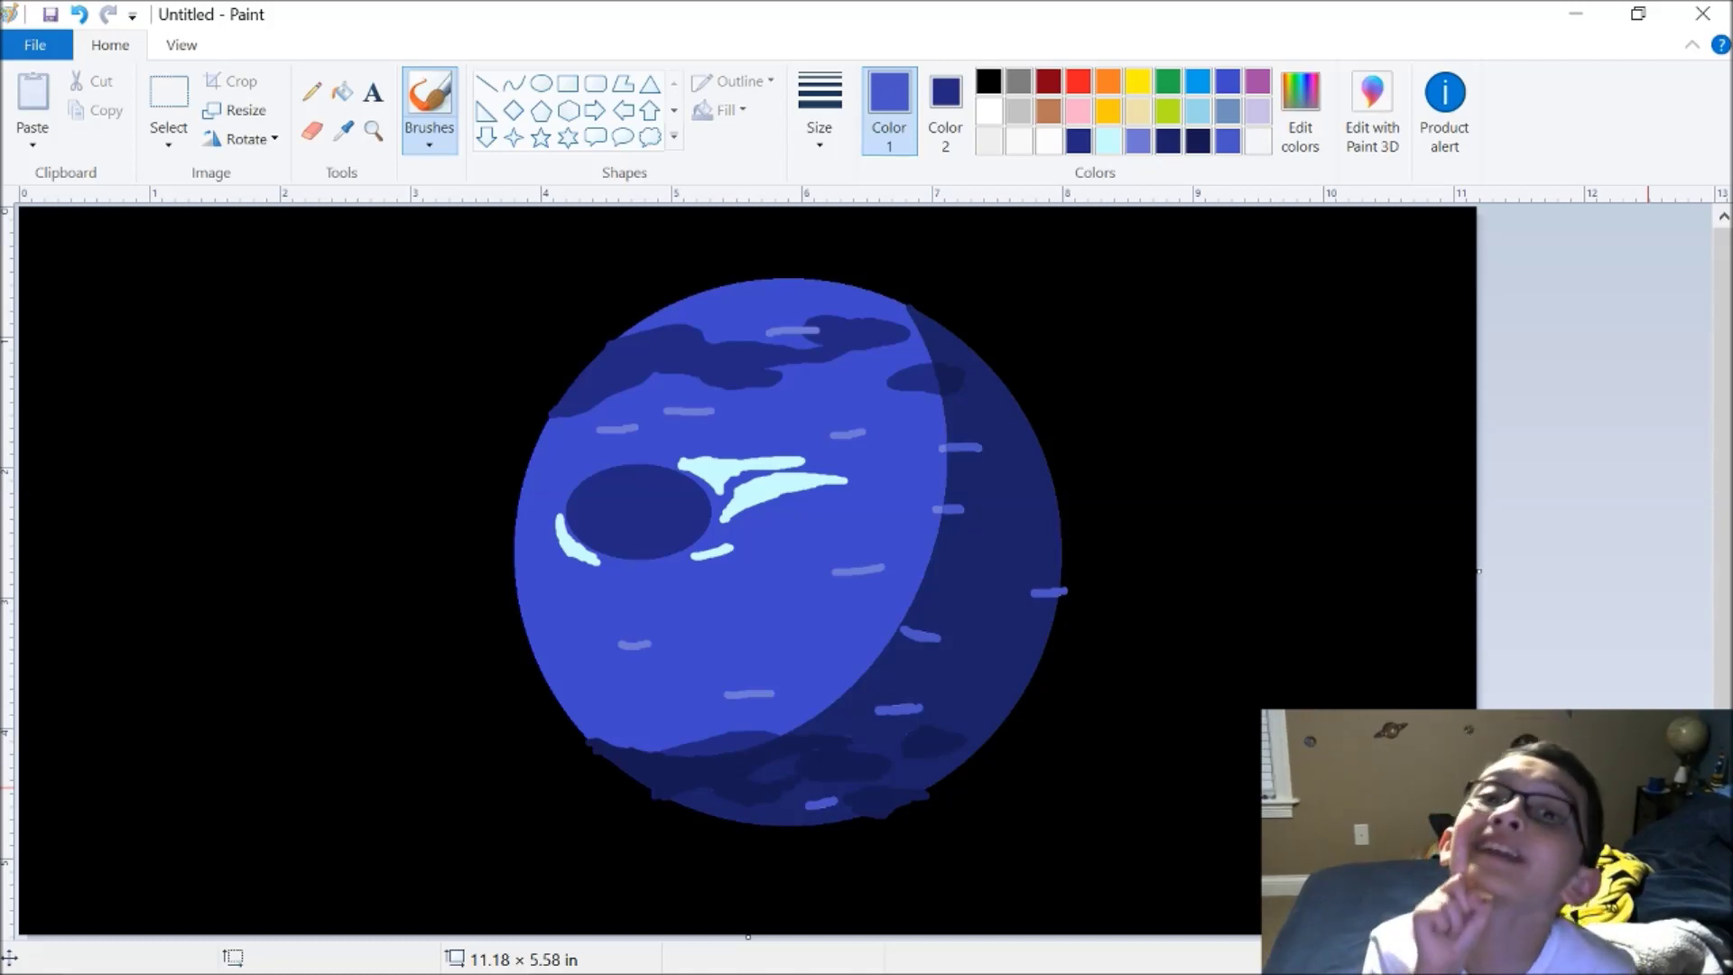
Draw an unfilled black oval around the planet and nudge it to fit the rim
click(540, 83)
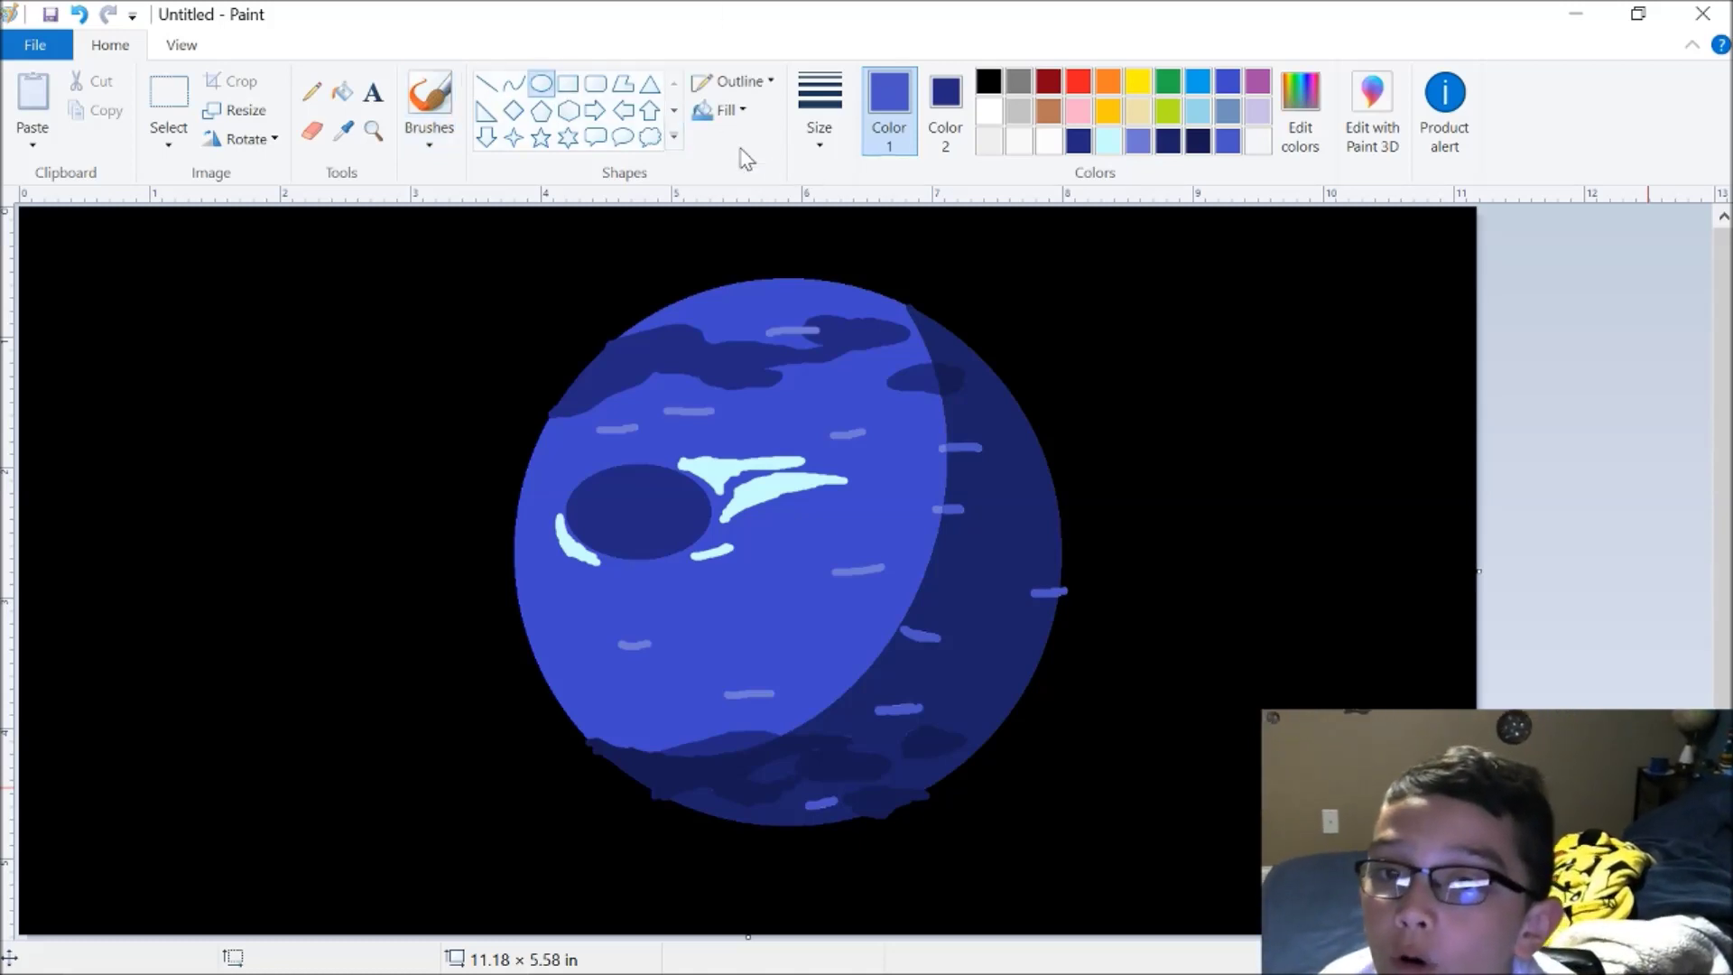
click(722, 109)
click(704, 142)
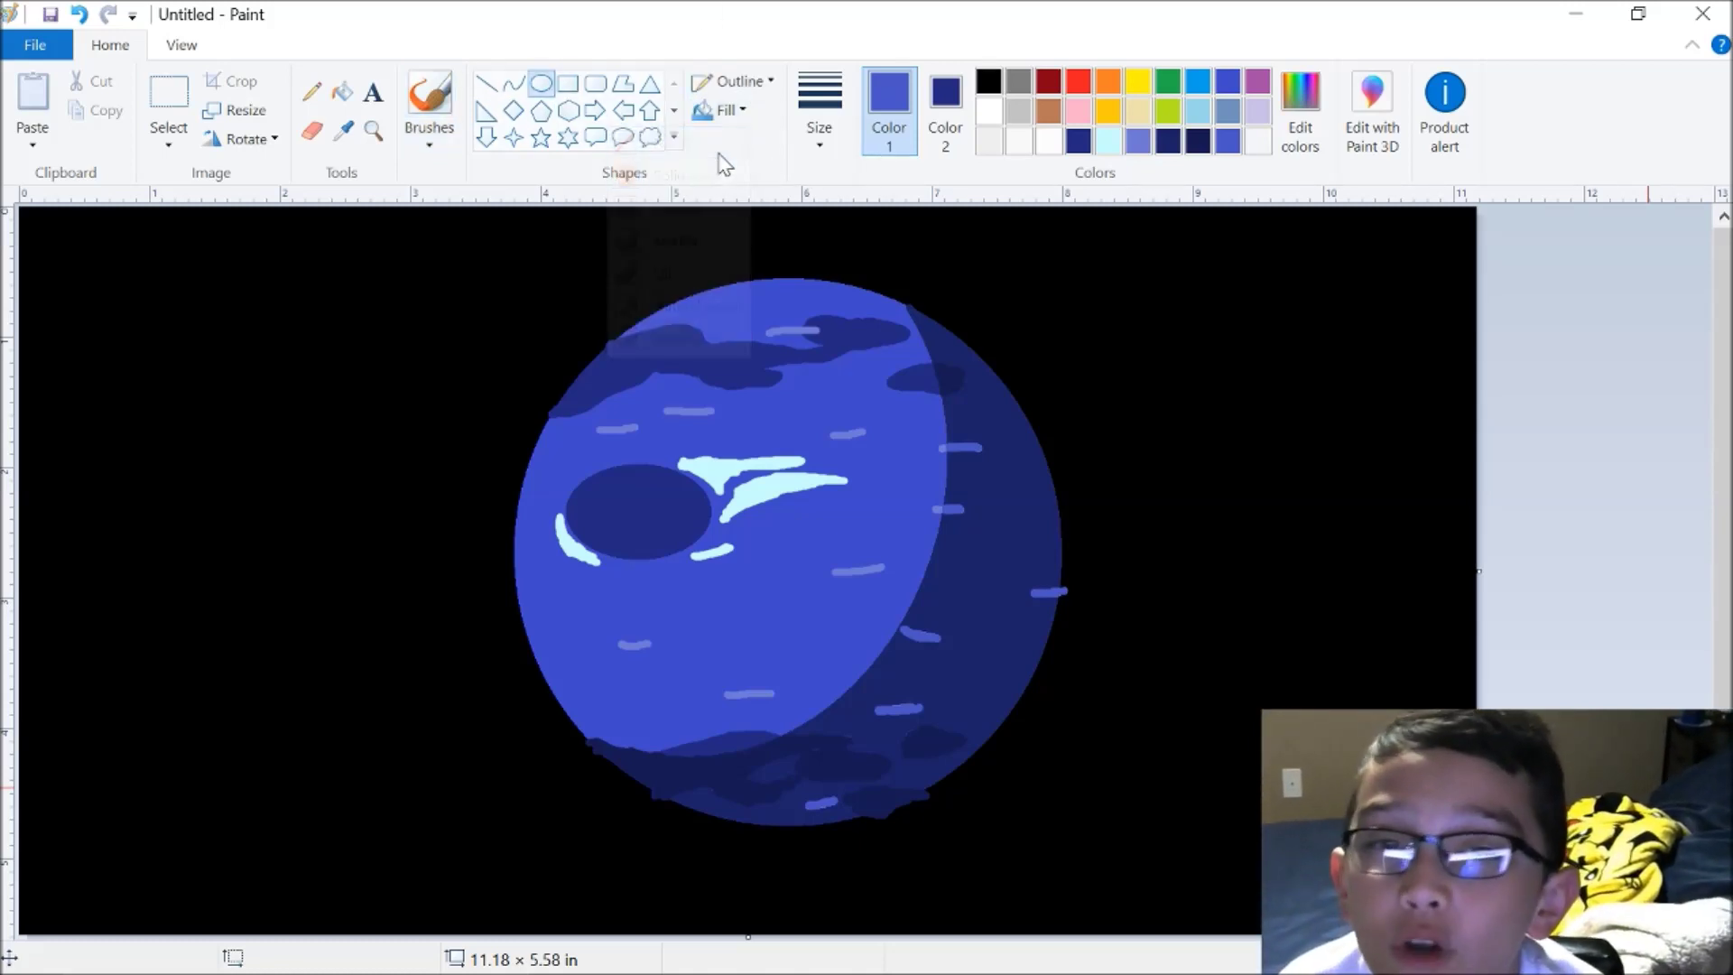
click(989, 83)
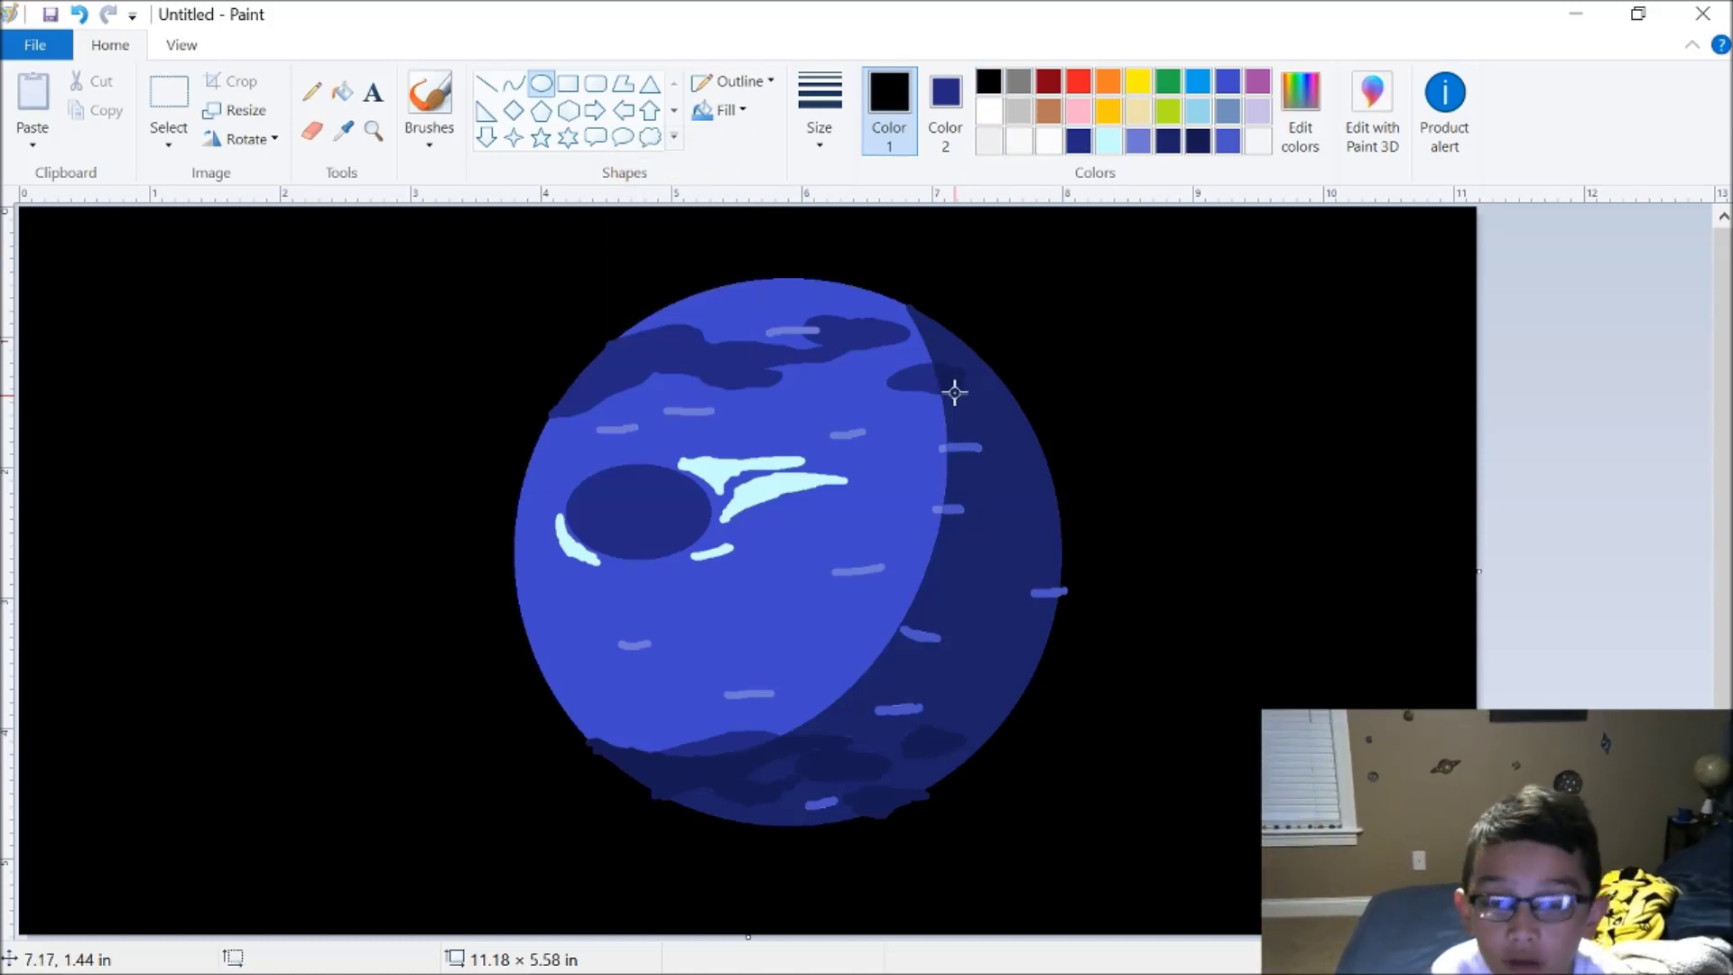
drag(508, 277, 1105, 823)
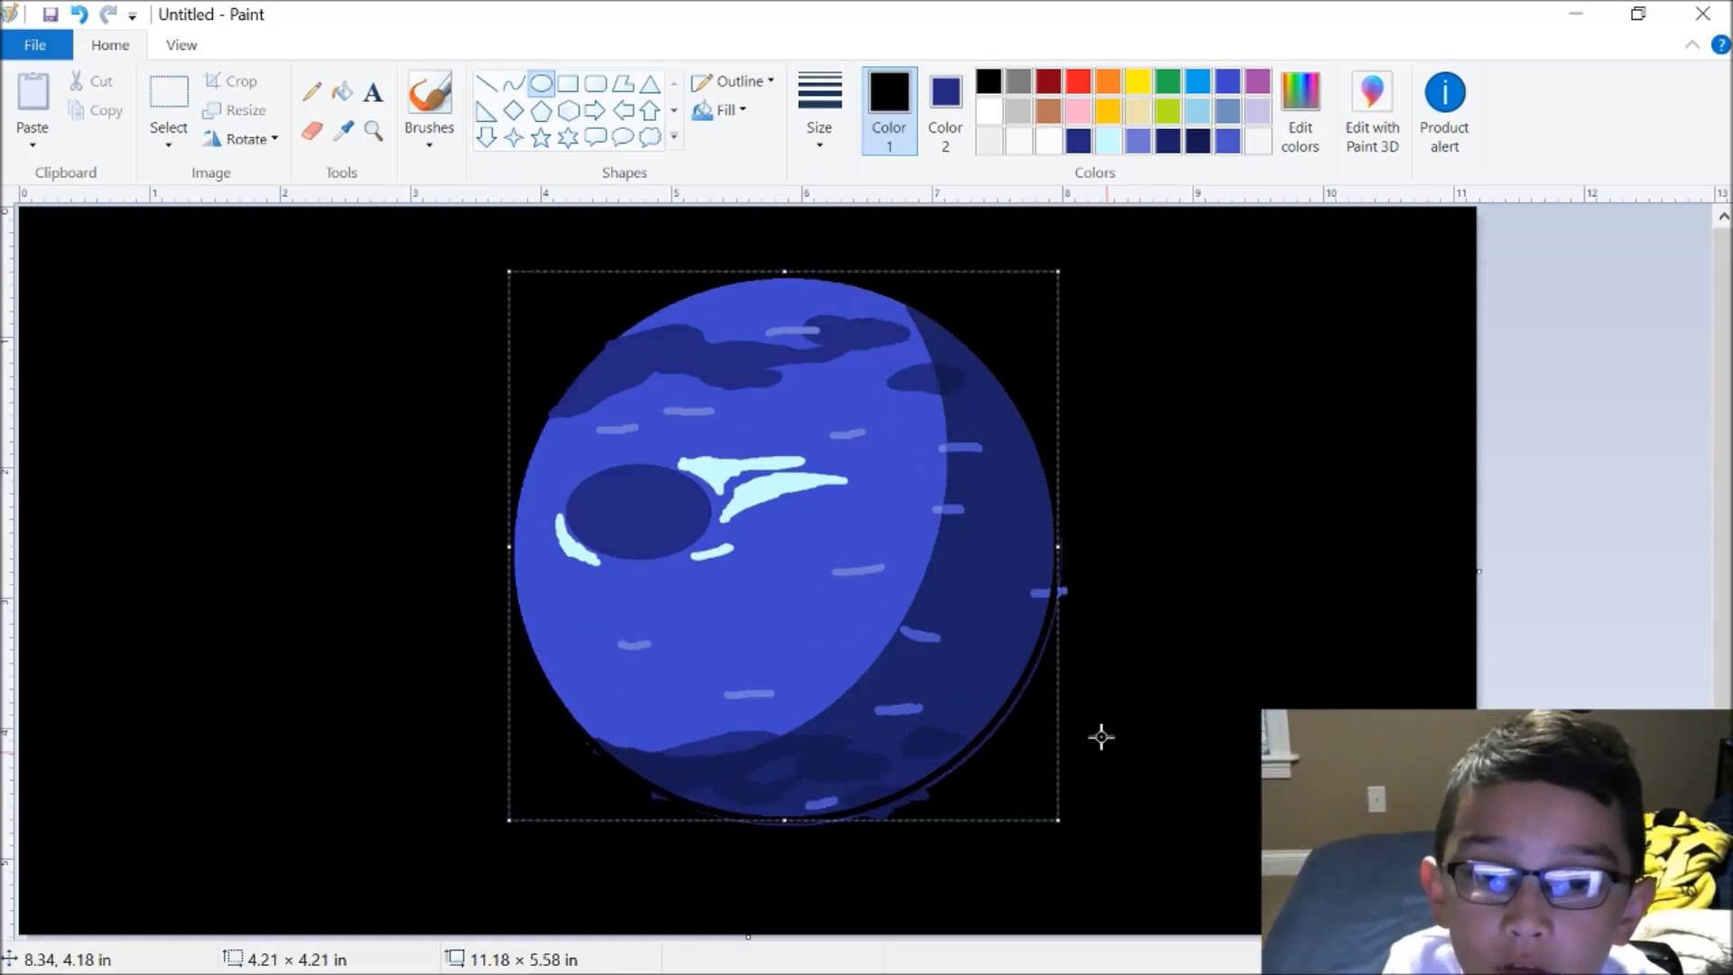
drag(935, 612, 933, 611)
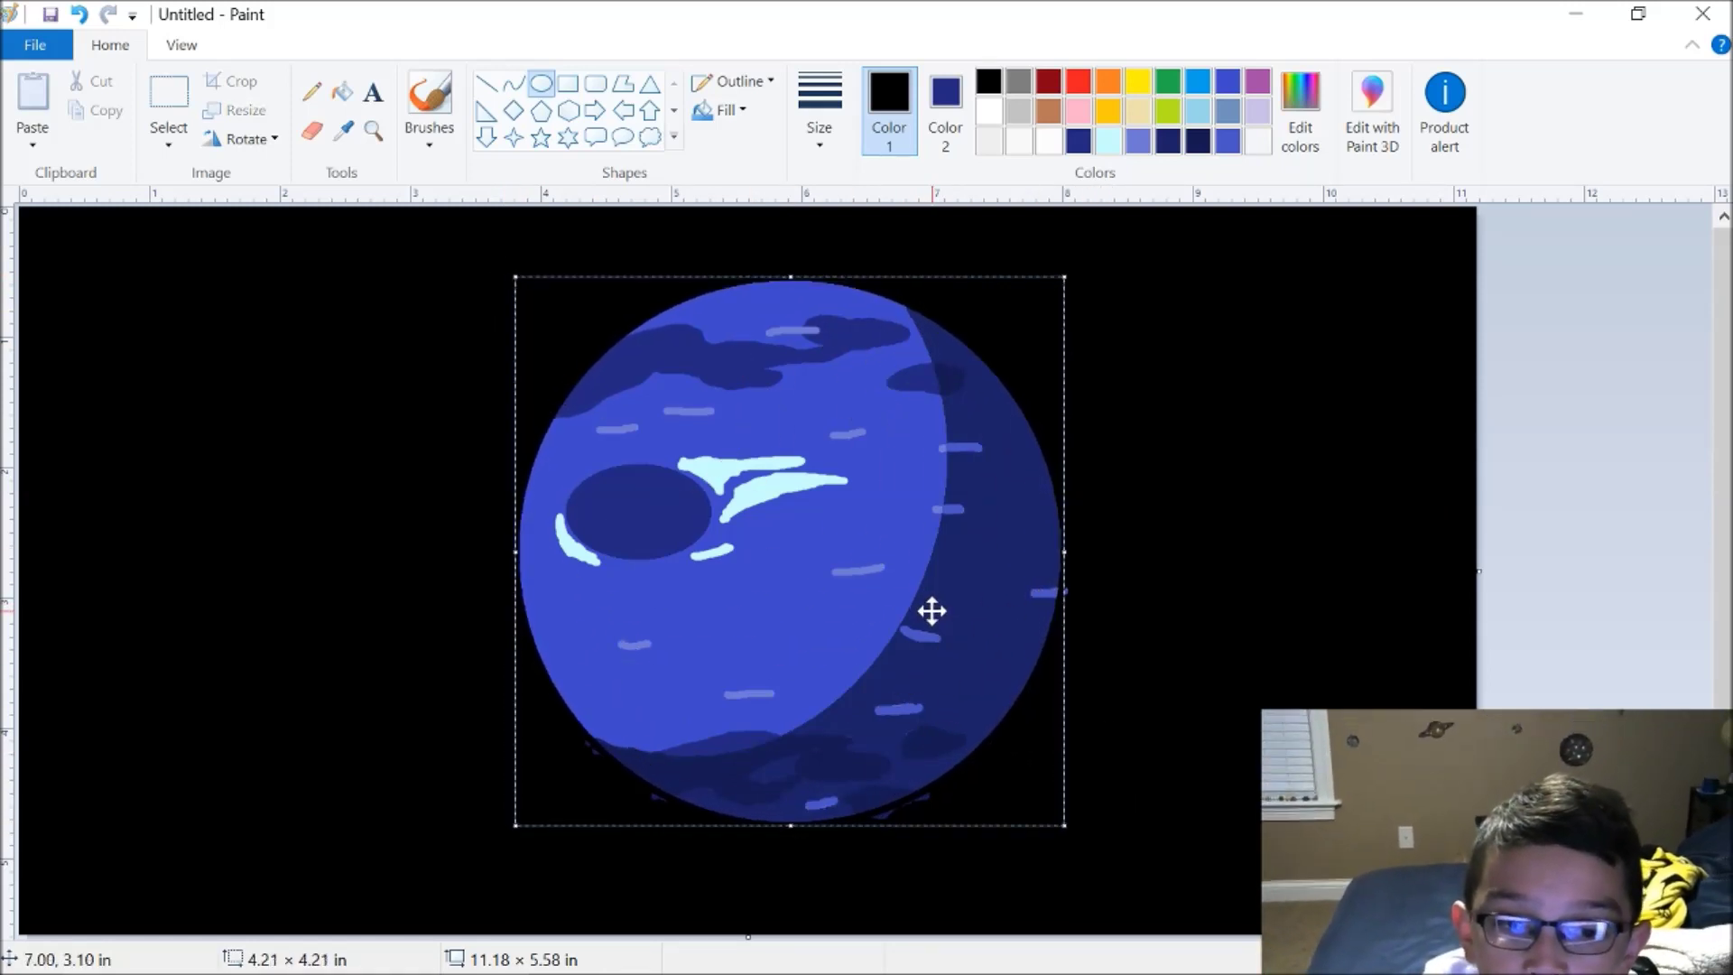
click(1166, 569)
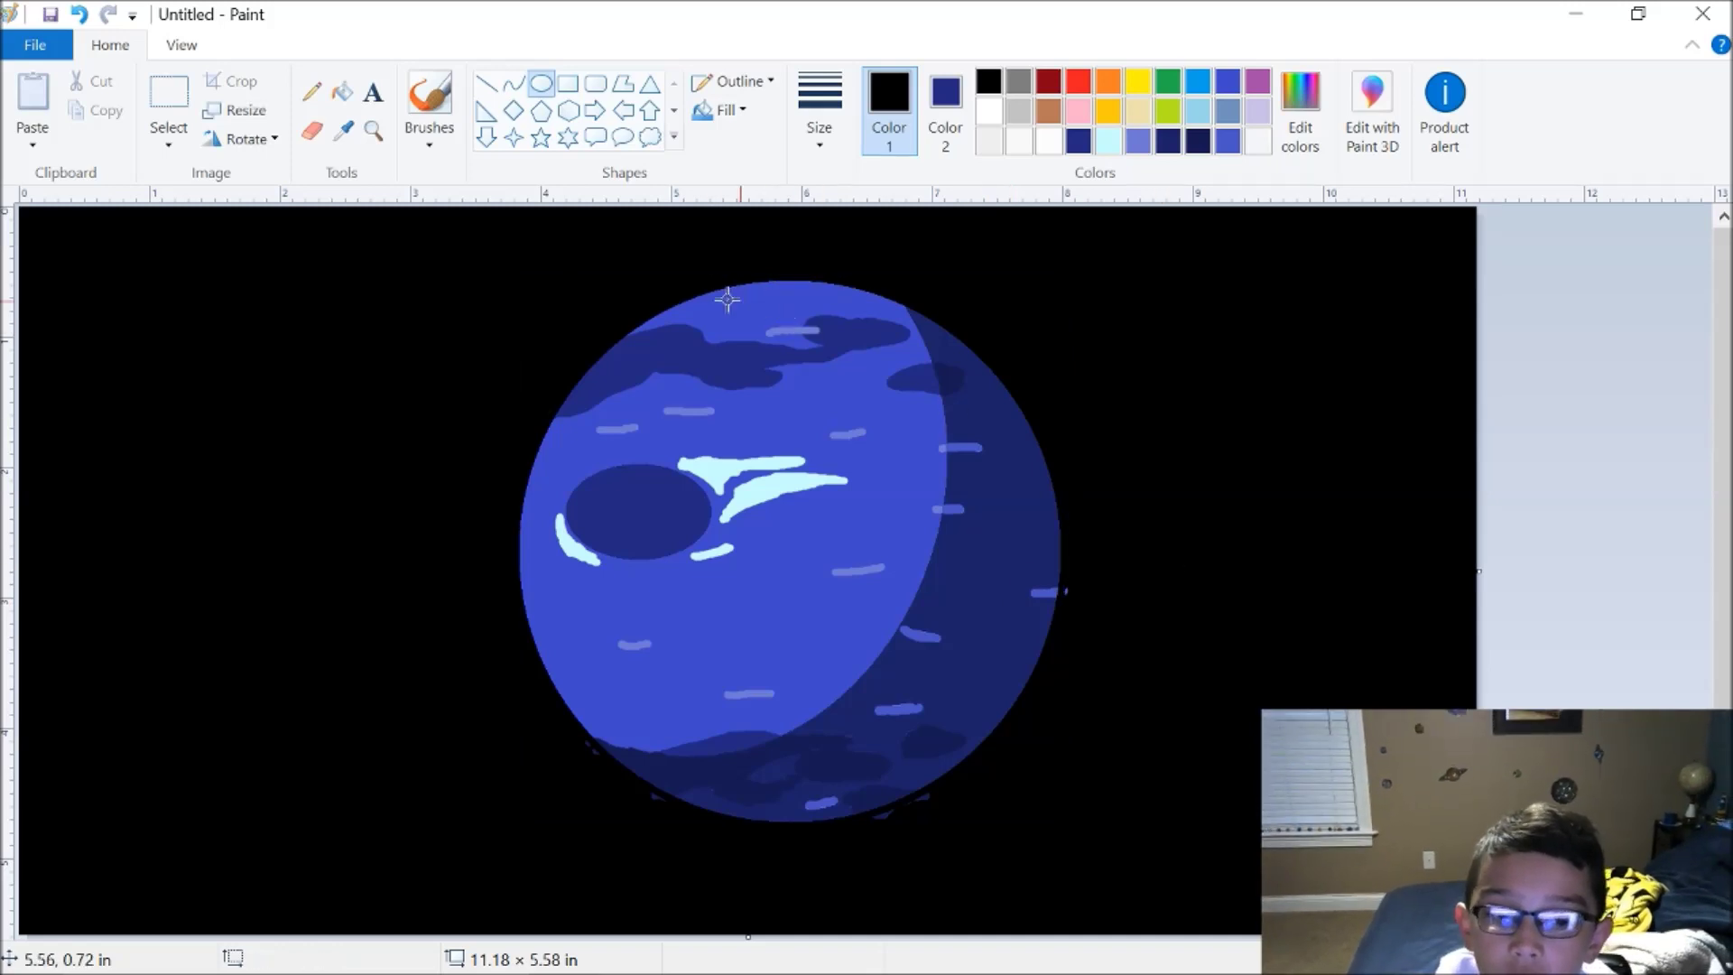
click(438, 104)
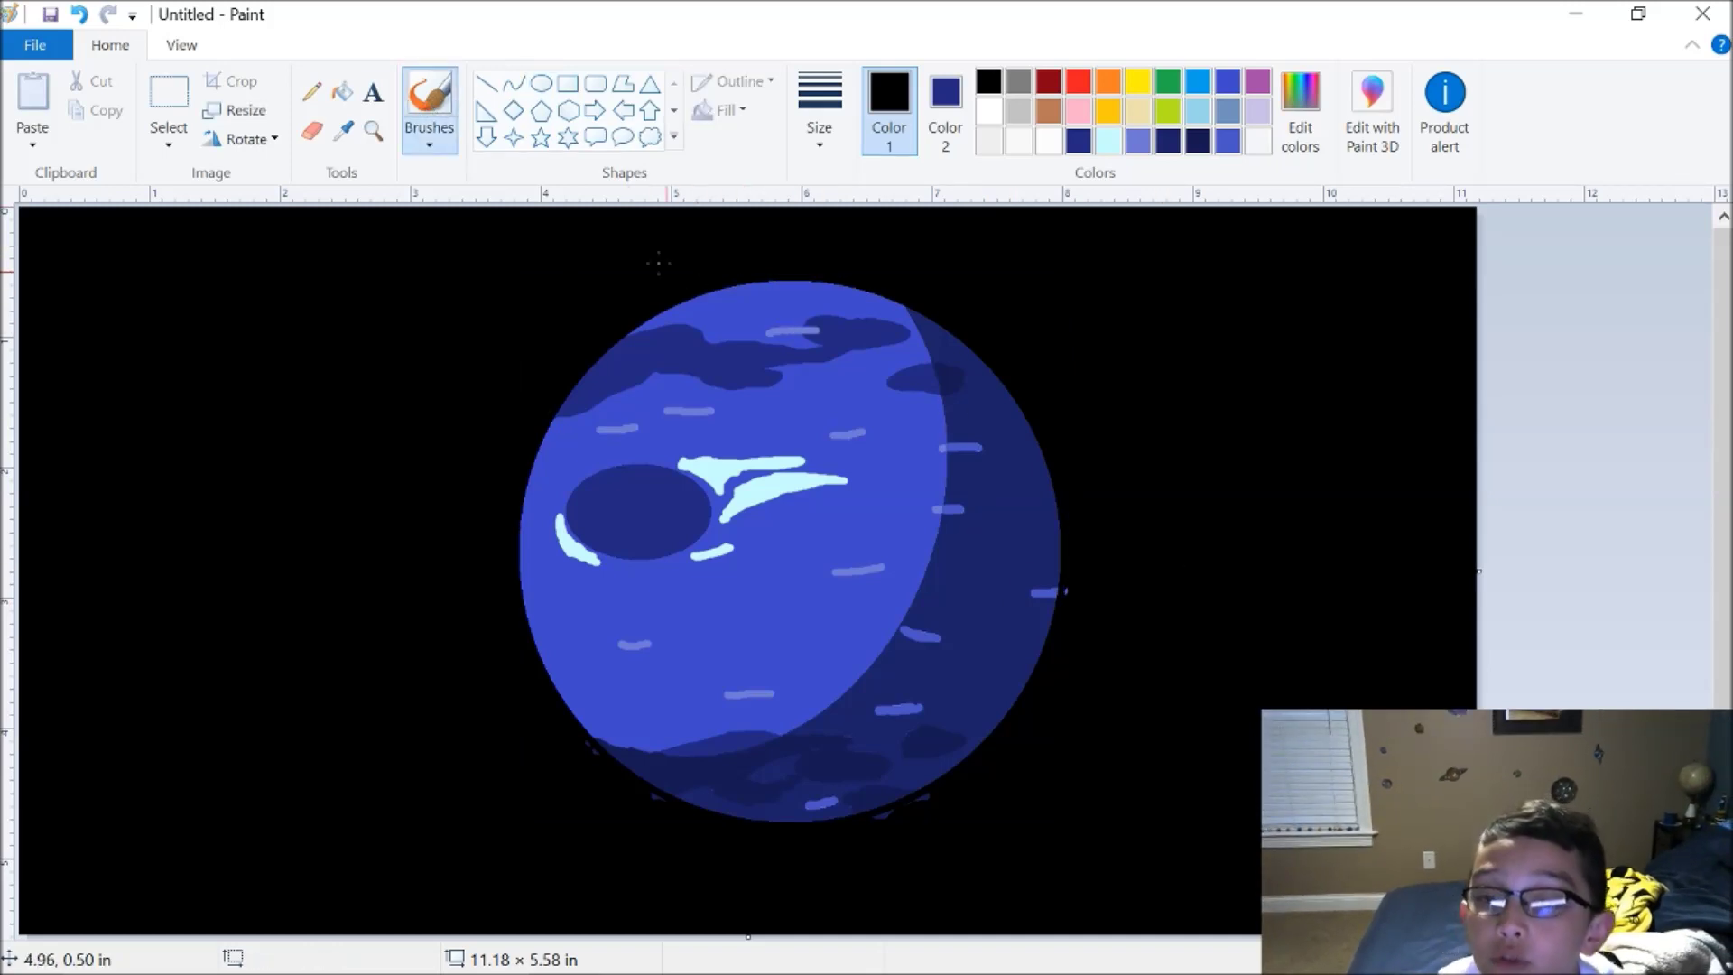
click(375, 132)
click(986, 596)
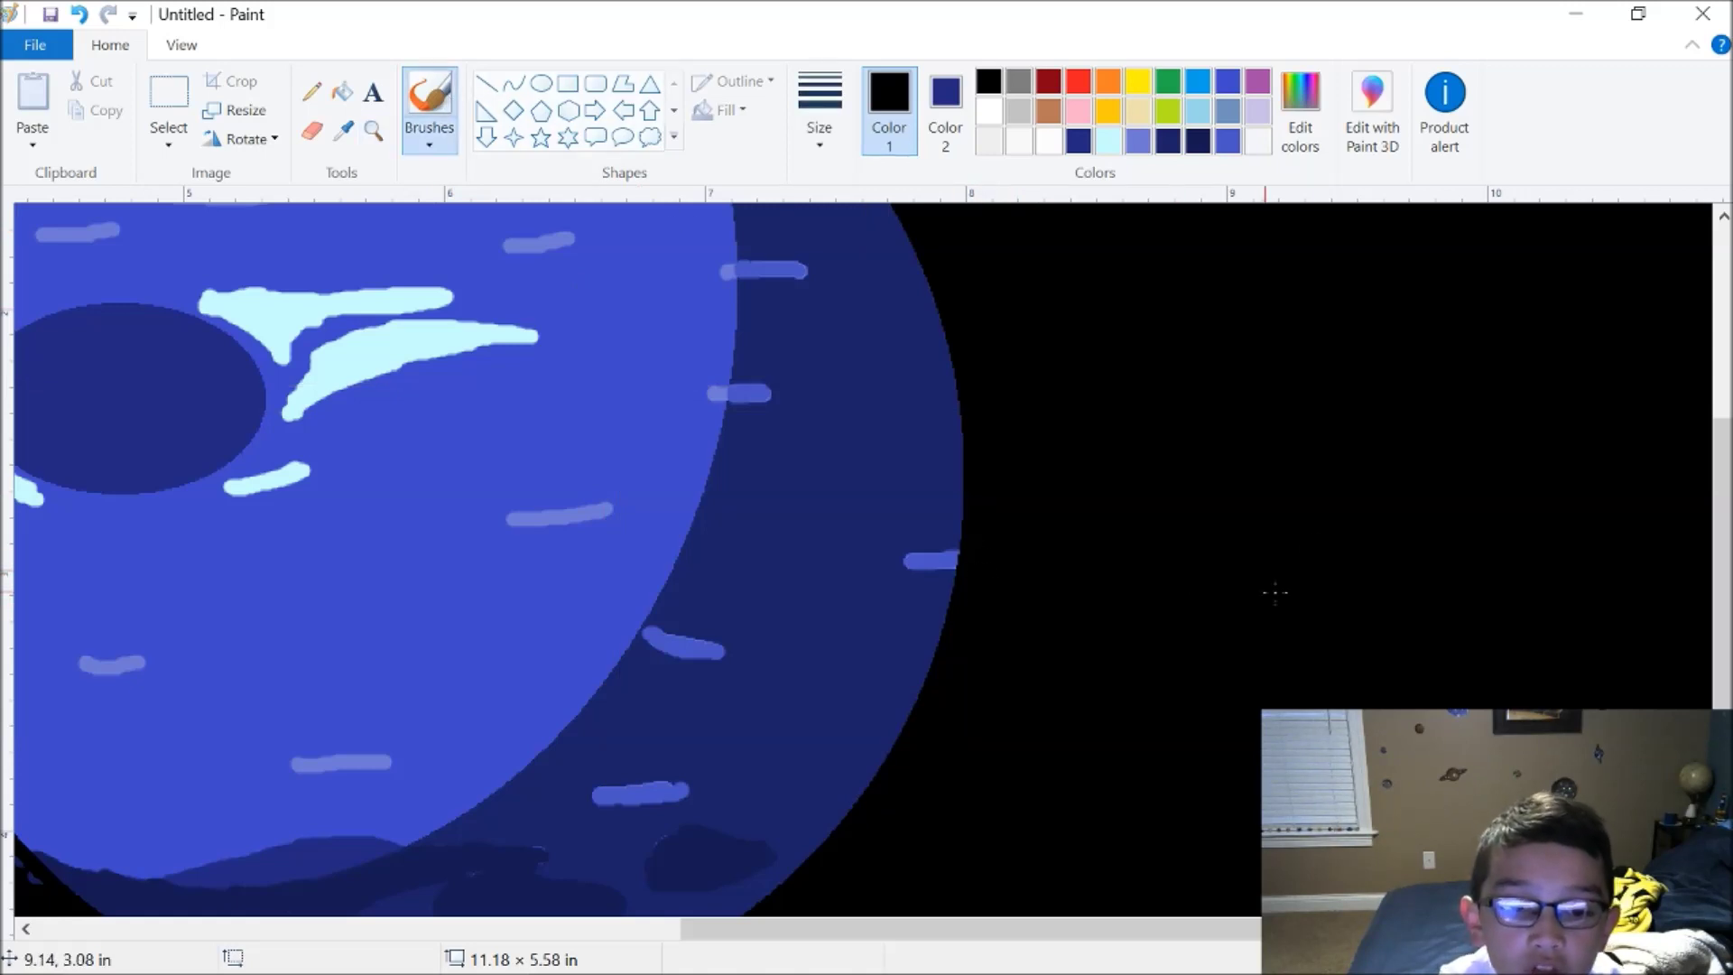
drag(1722, 493, 1722, 644)
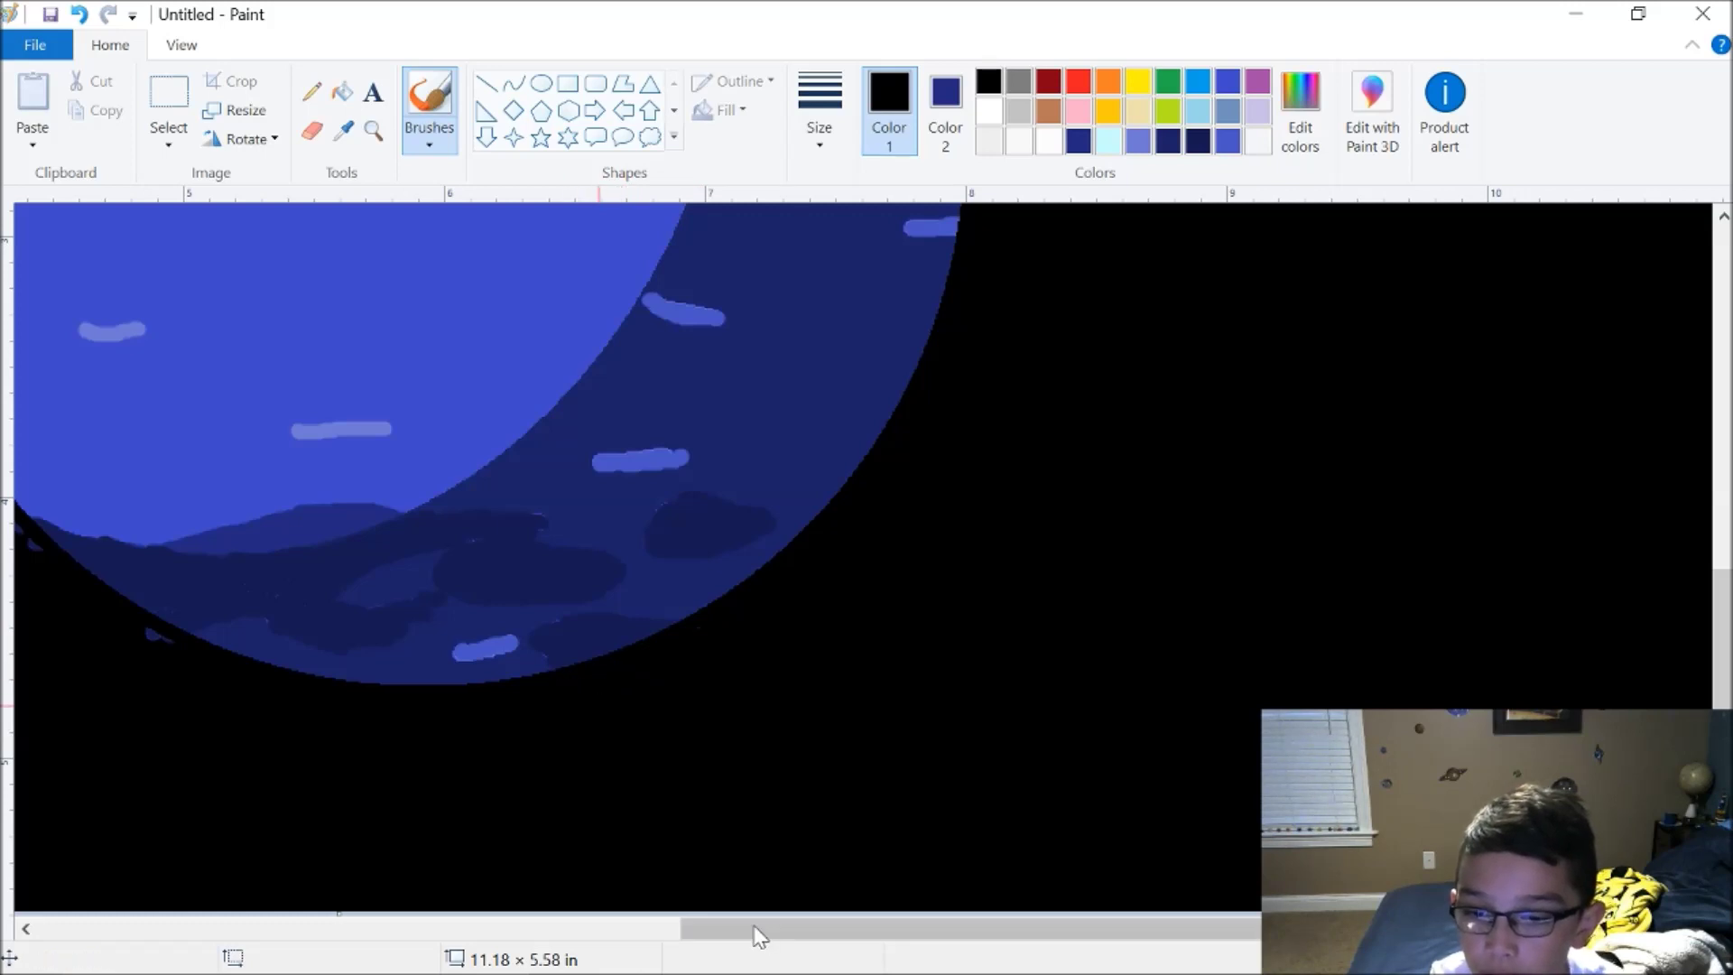
drag(759, 932, 575, 931)
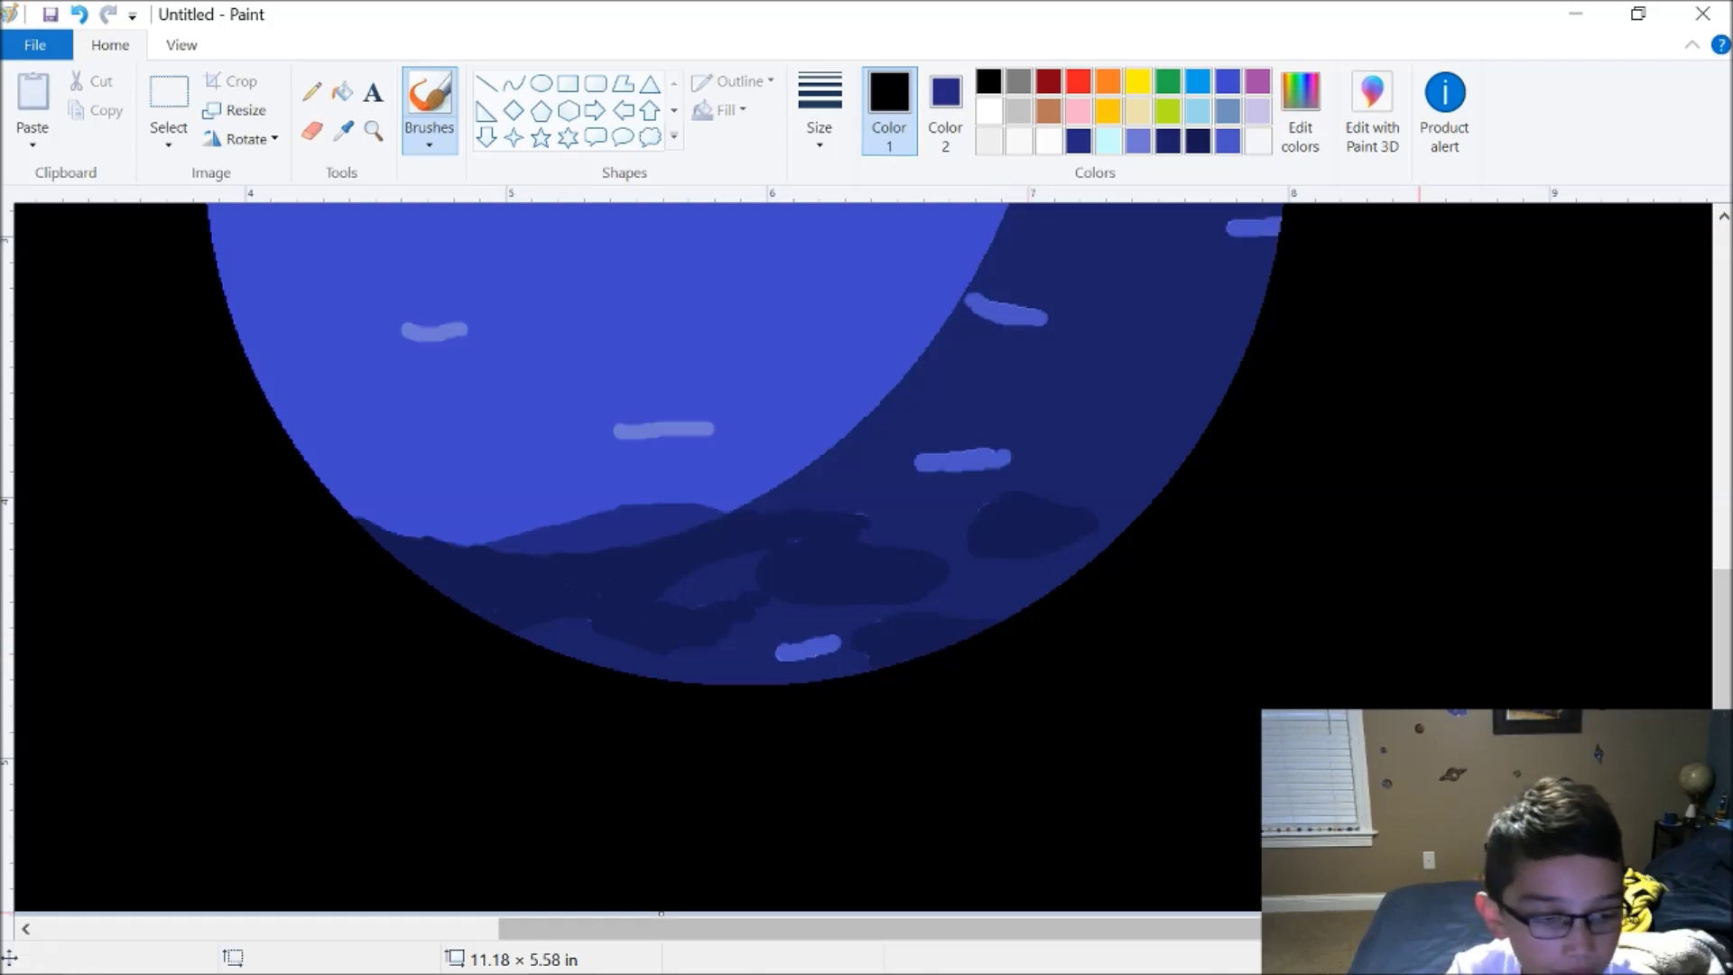
click(1577, 958)
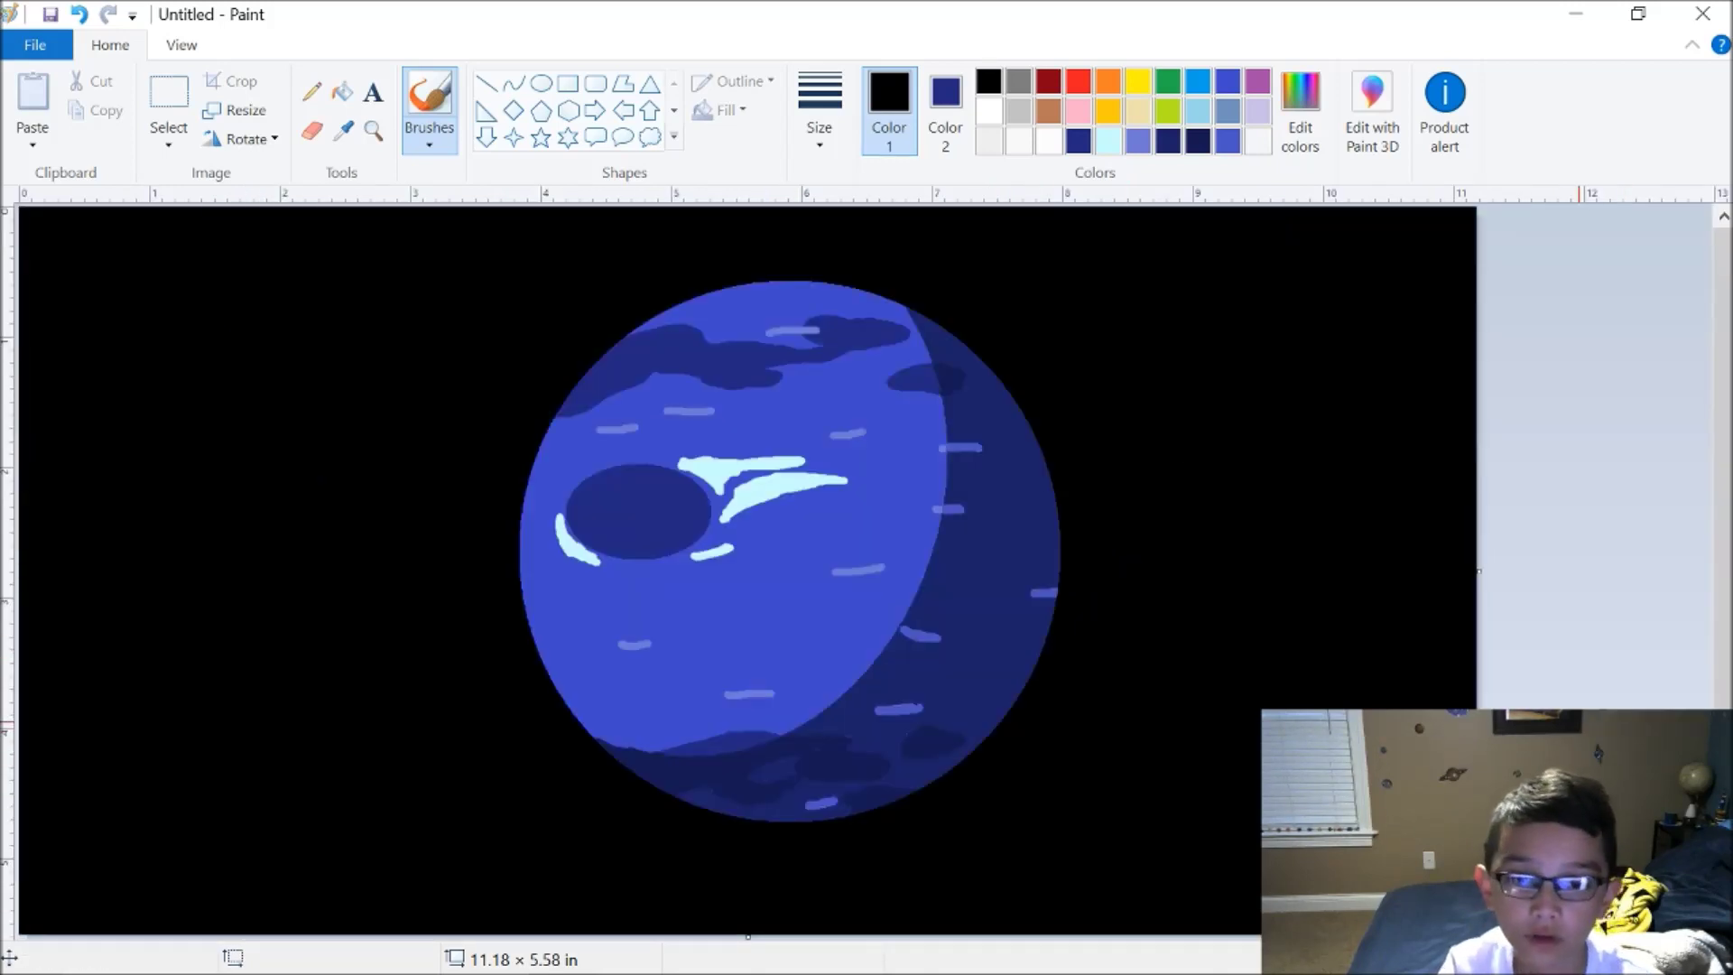